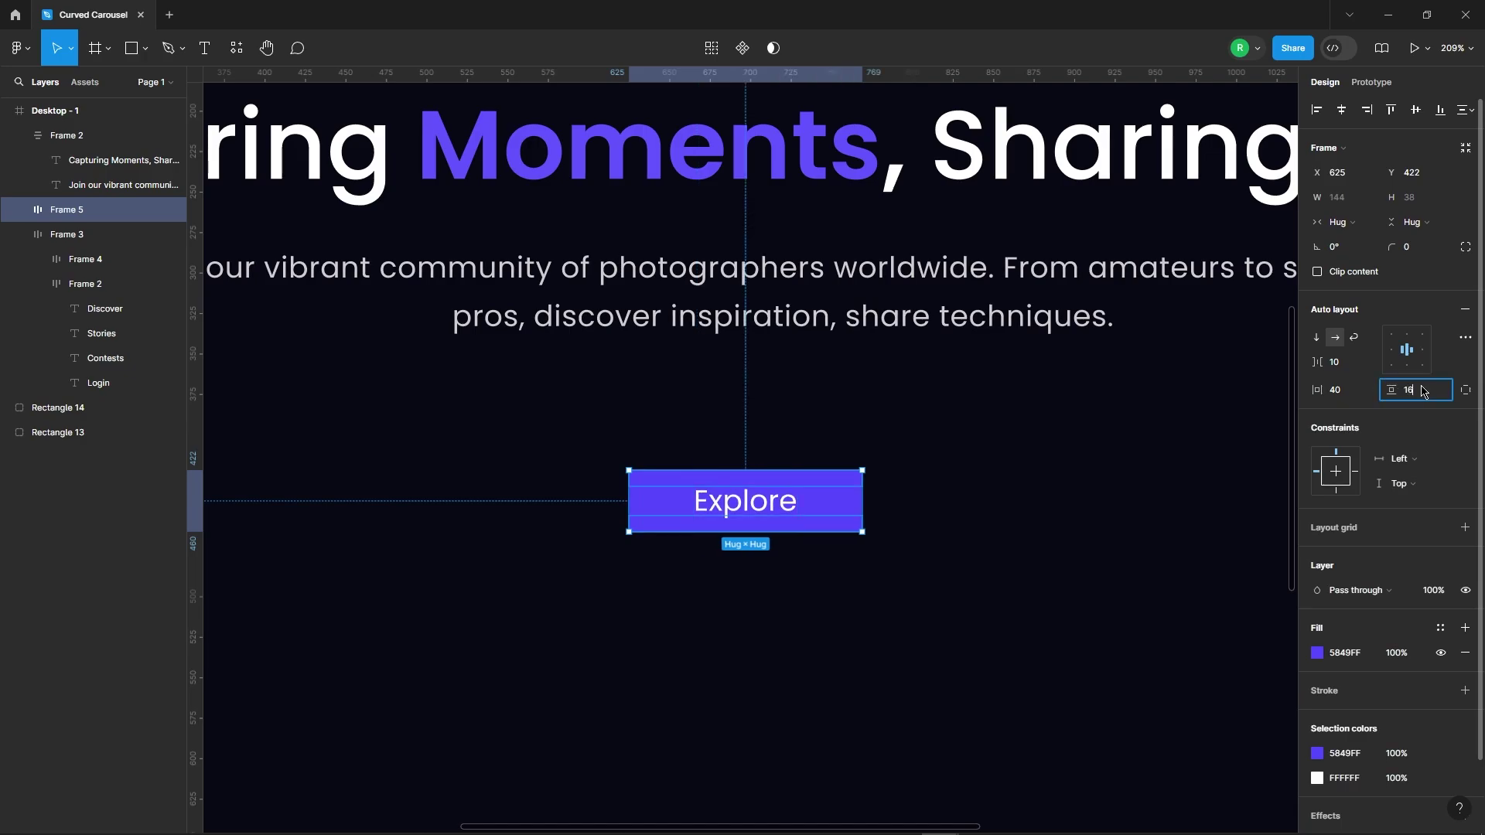
Set the Explore button's vertical padding to 16 and its corner radius to 15
key(Return)
scroll(683, 465, down, 2)
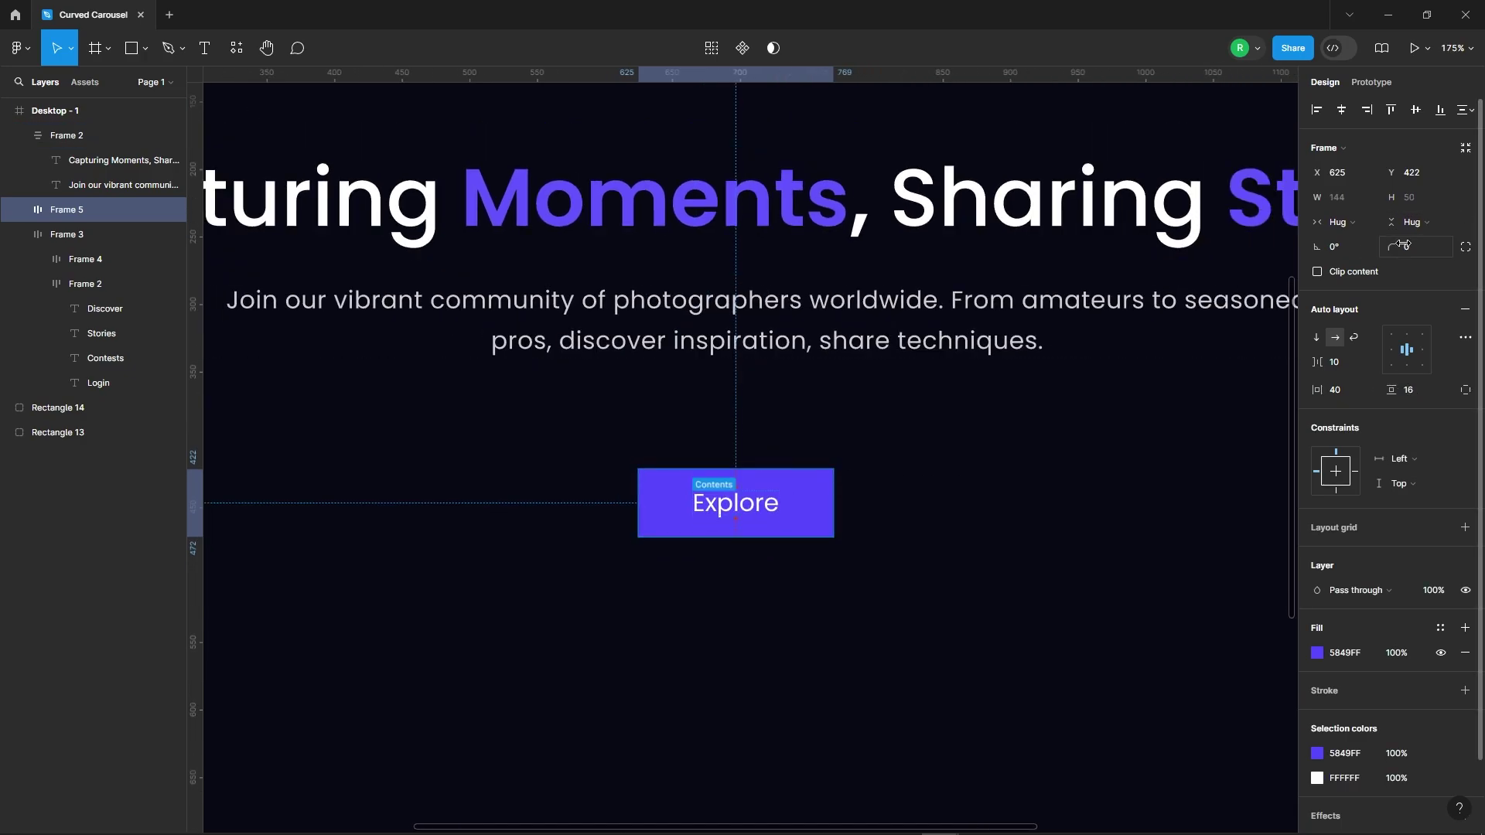
key(Return)
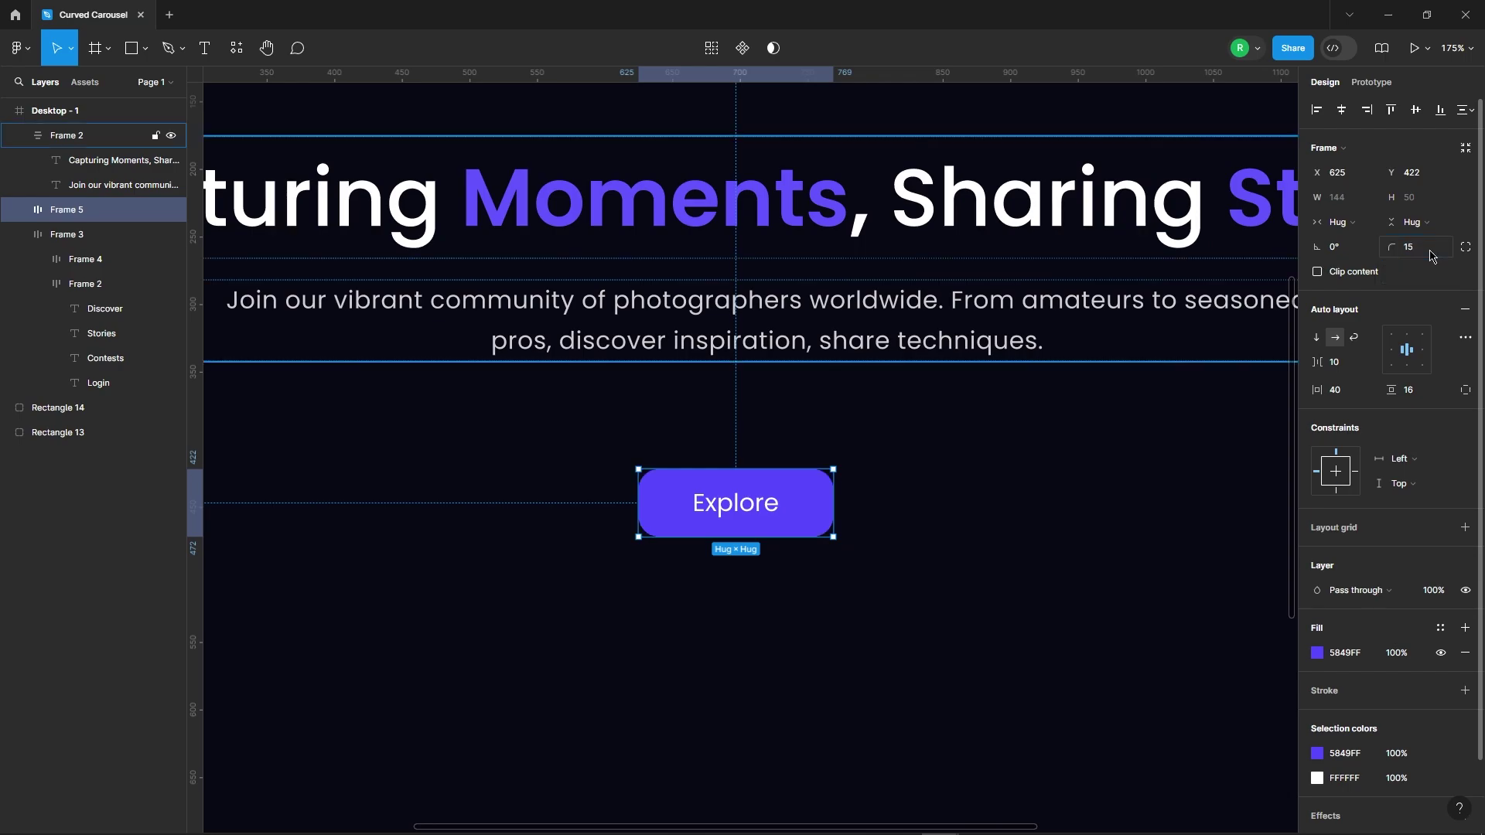
Adjust the corner smoothing of the Explore button
click(1464, 248)
drag(1124, 372, 1133, 375)
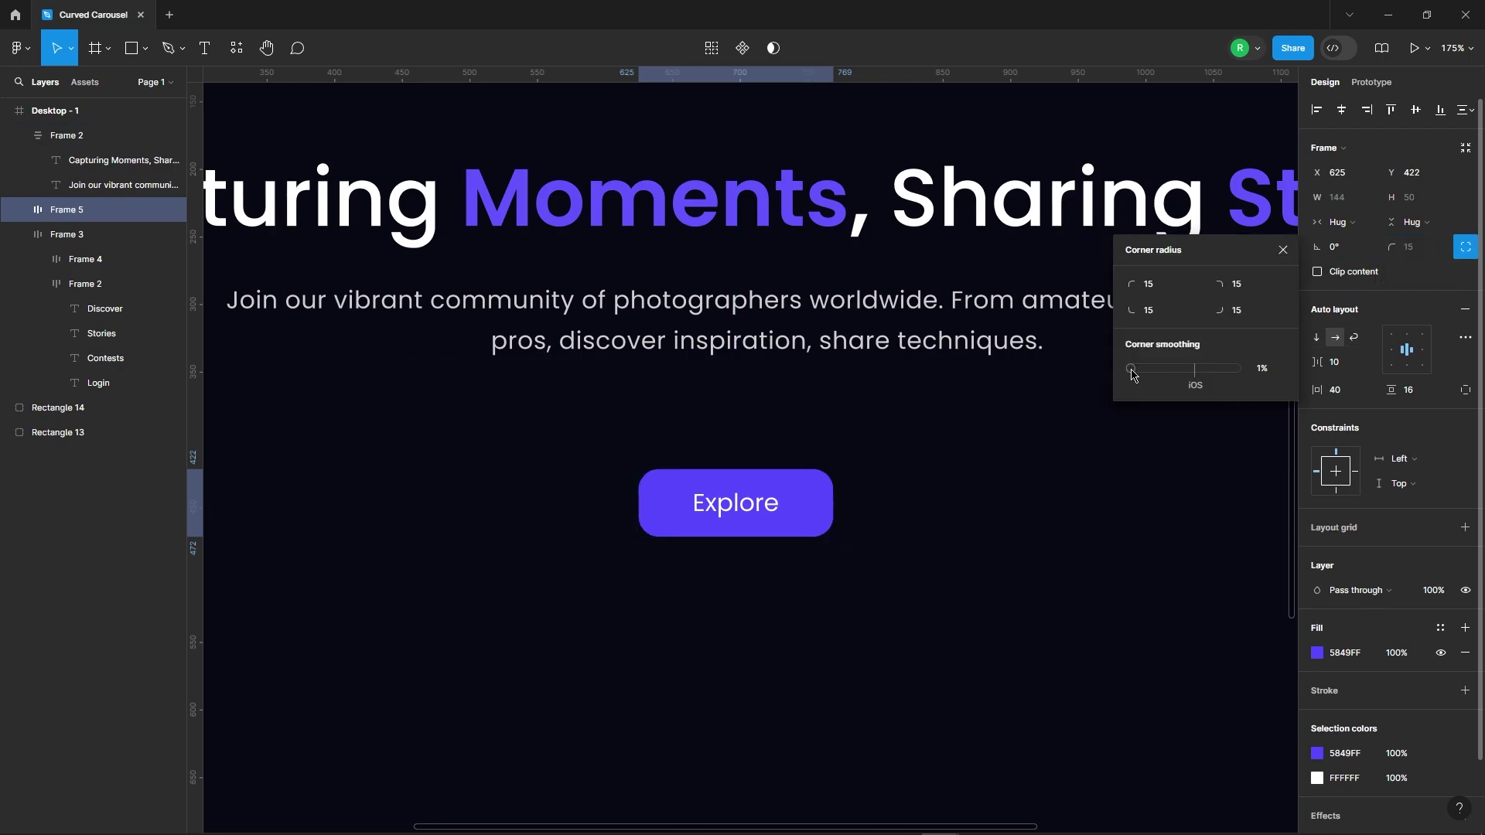
click(1283, 250)
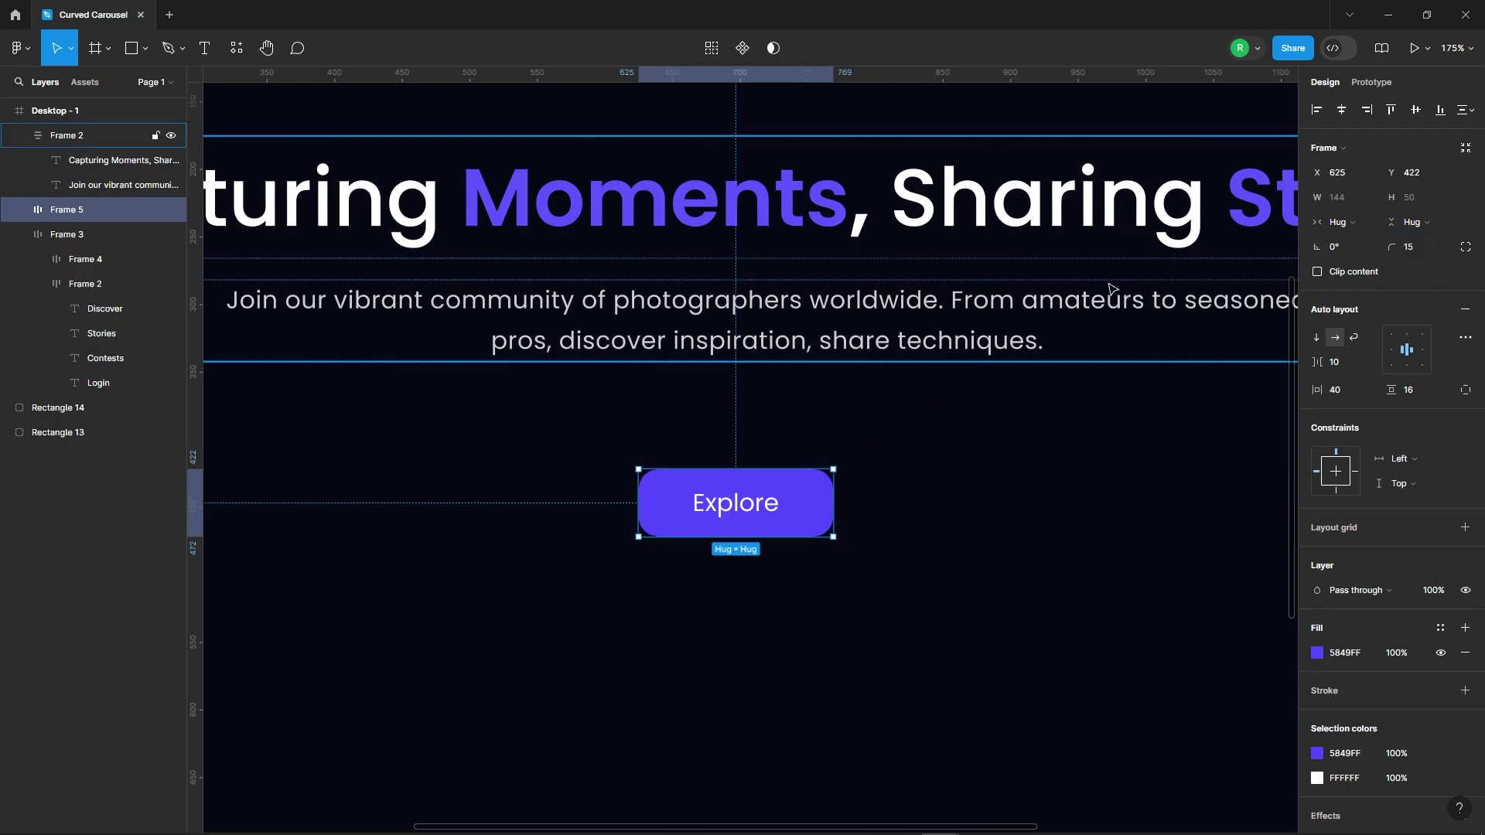
Centre the Explore button horizontally in the desktop frame and move it up under the subtitle to Y 375
click(1352, 113)
scroll(765, 421, down, 2)
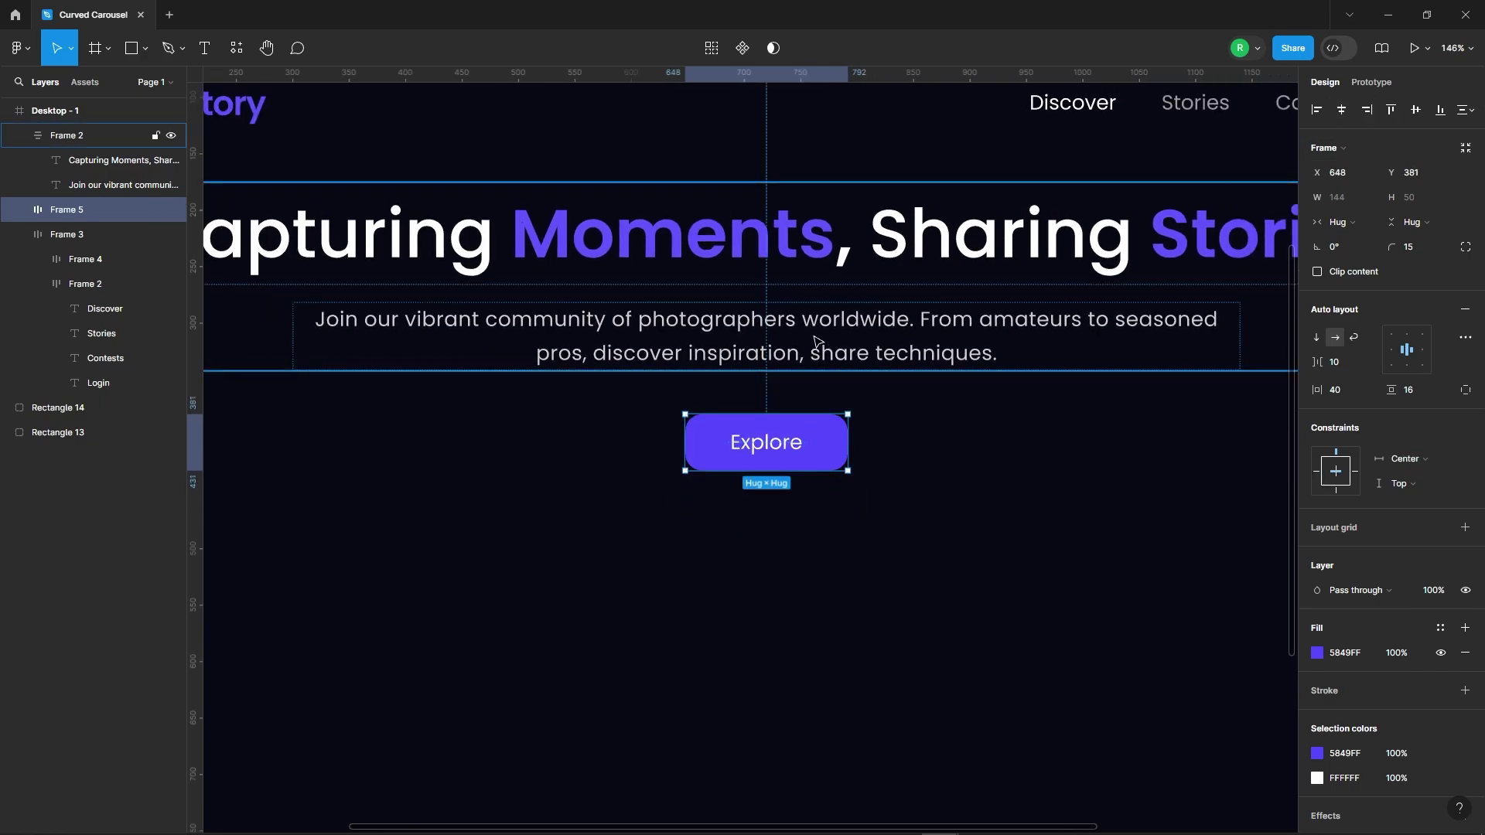
key(Up)
key(Up)
key(Up)
key(Up)
key(Up)
key(Up)
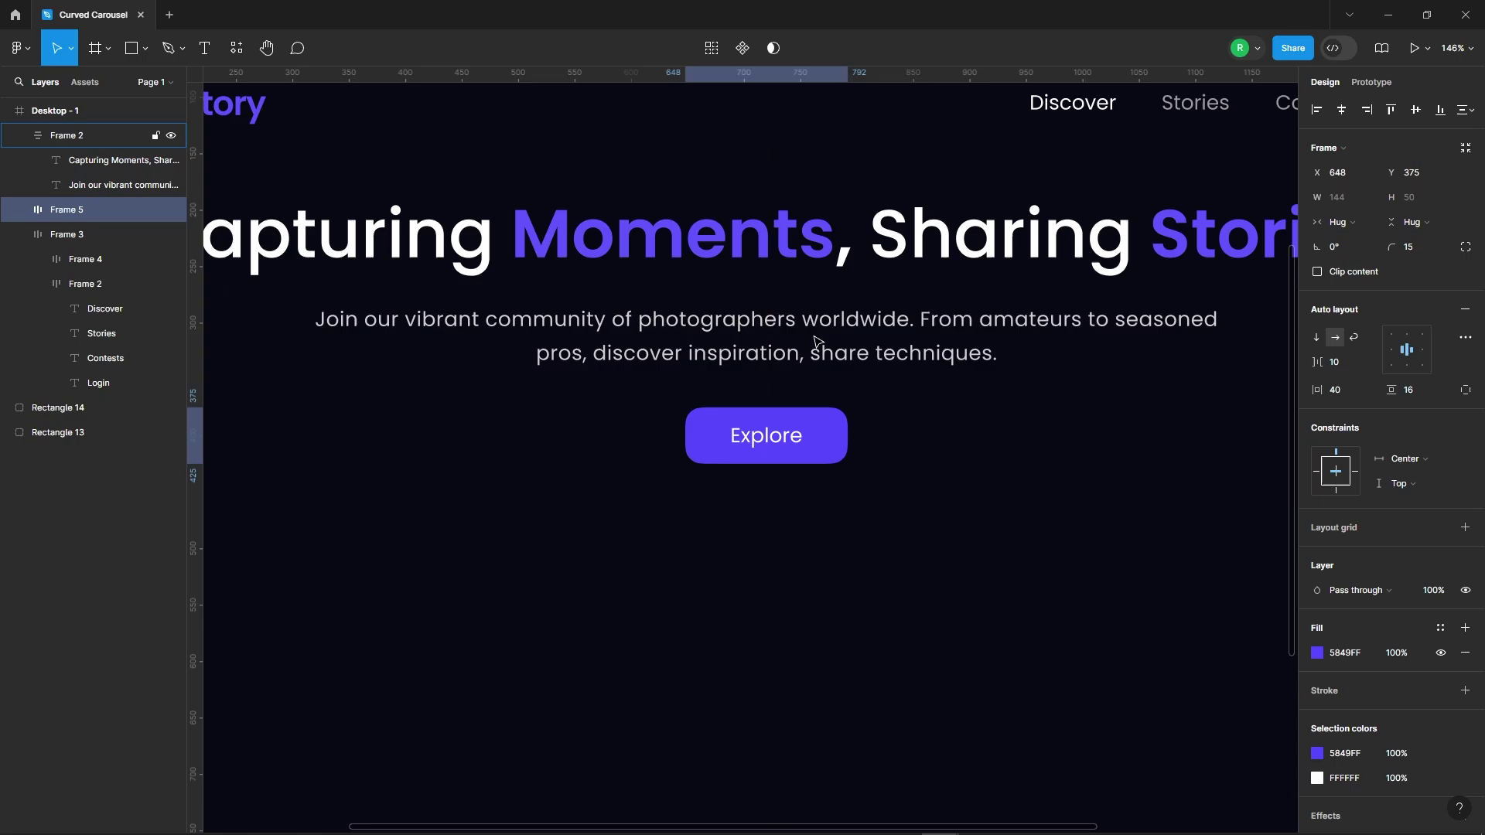
key(shift+1)
click(746, 517)
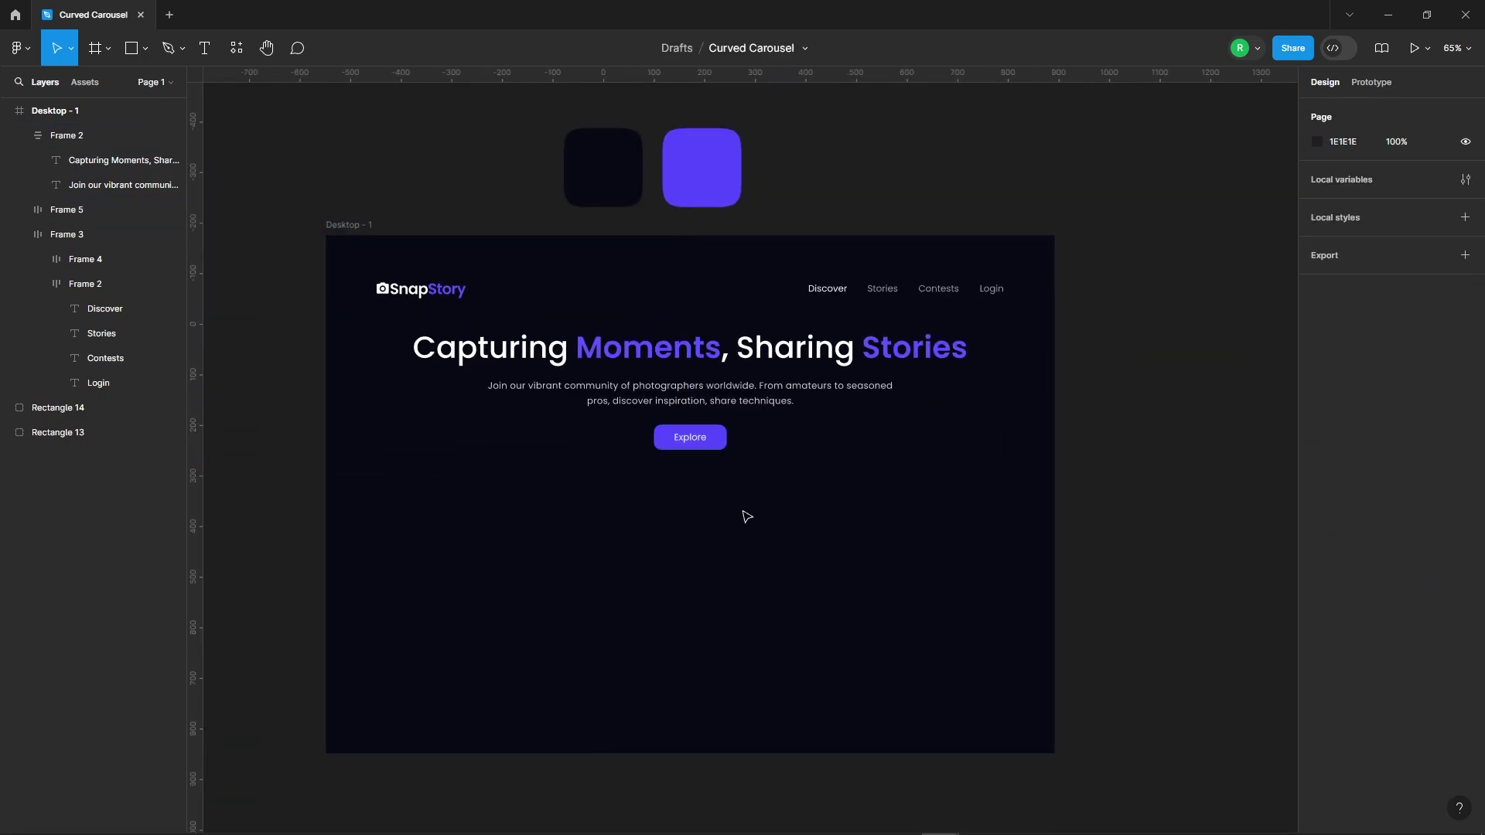
click(688, 396)
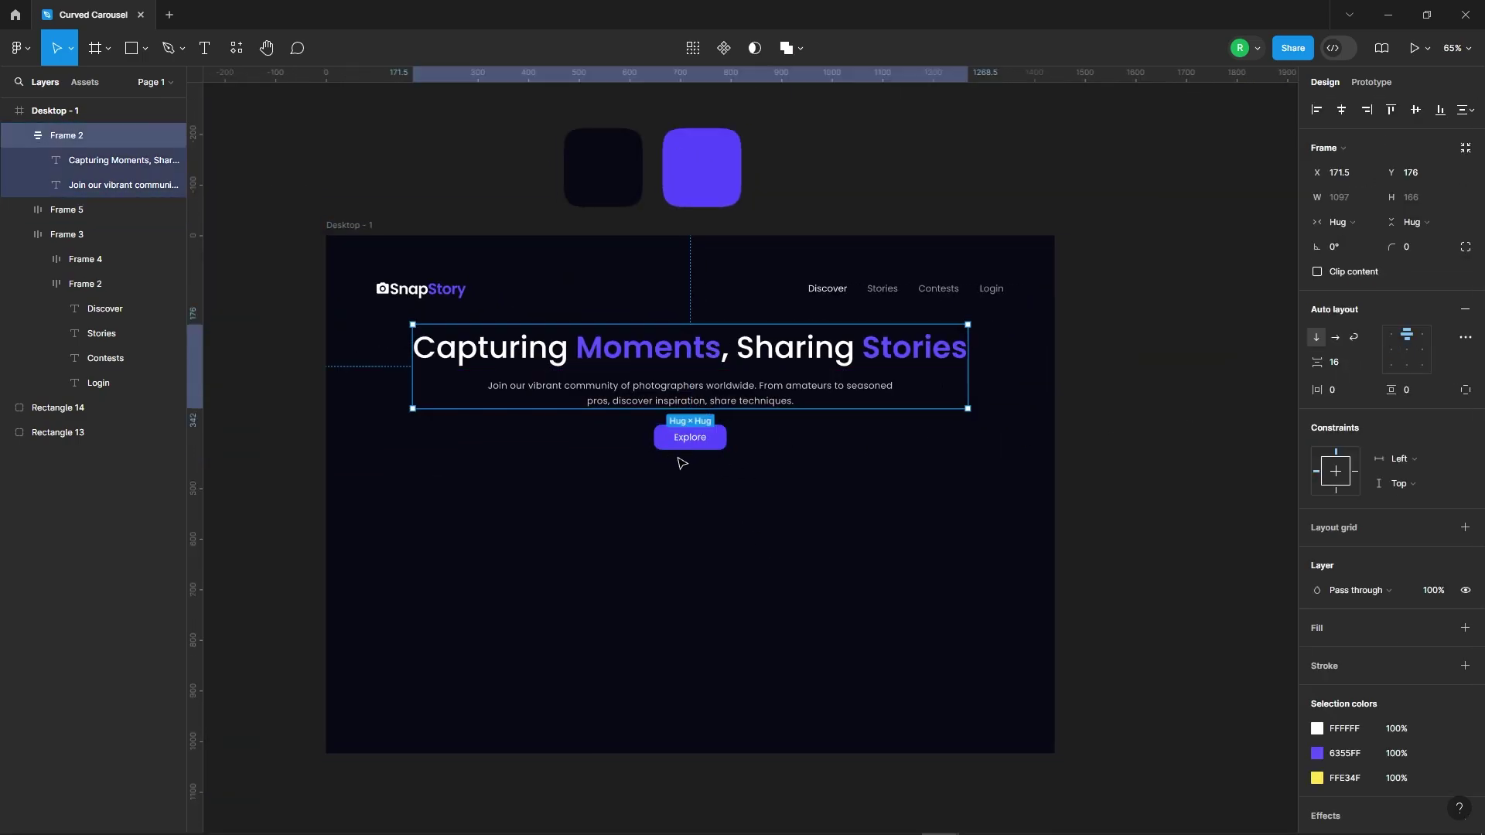
click(690, 438)
click(827, 533)
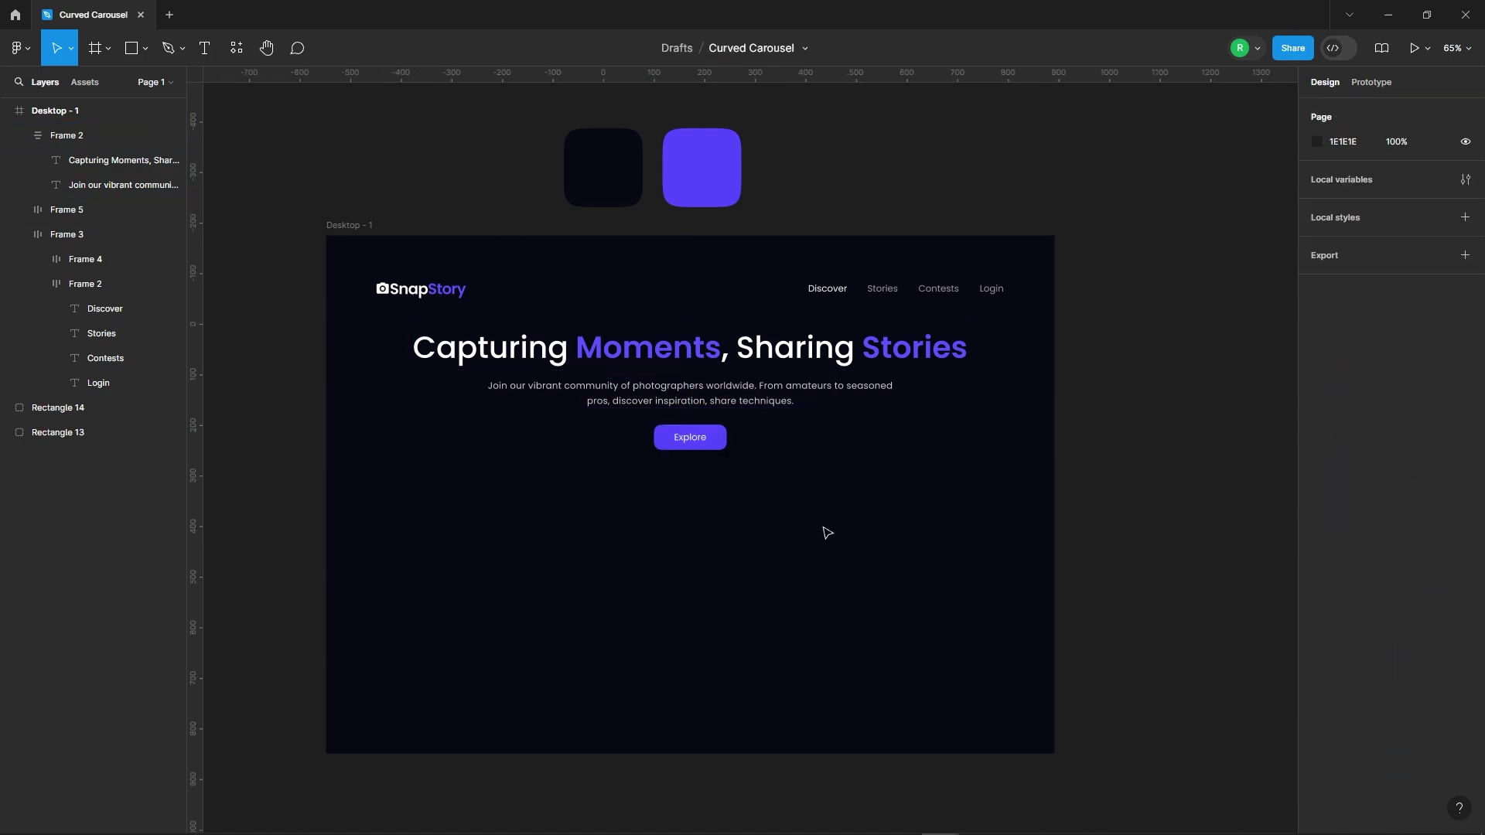
Draw a rectangle about 321 by 407 on the empty canvas to the right of the desktop frame
ctrl+scroll(964, 474, down, 3)
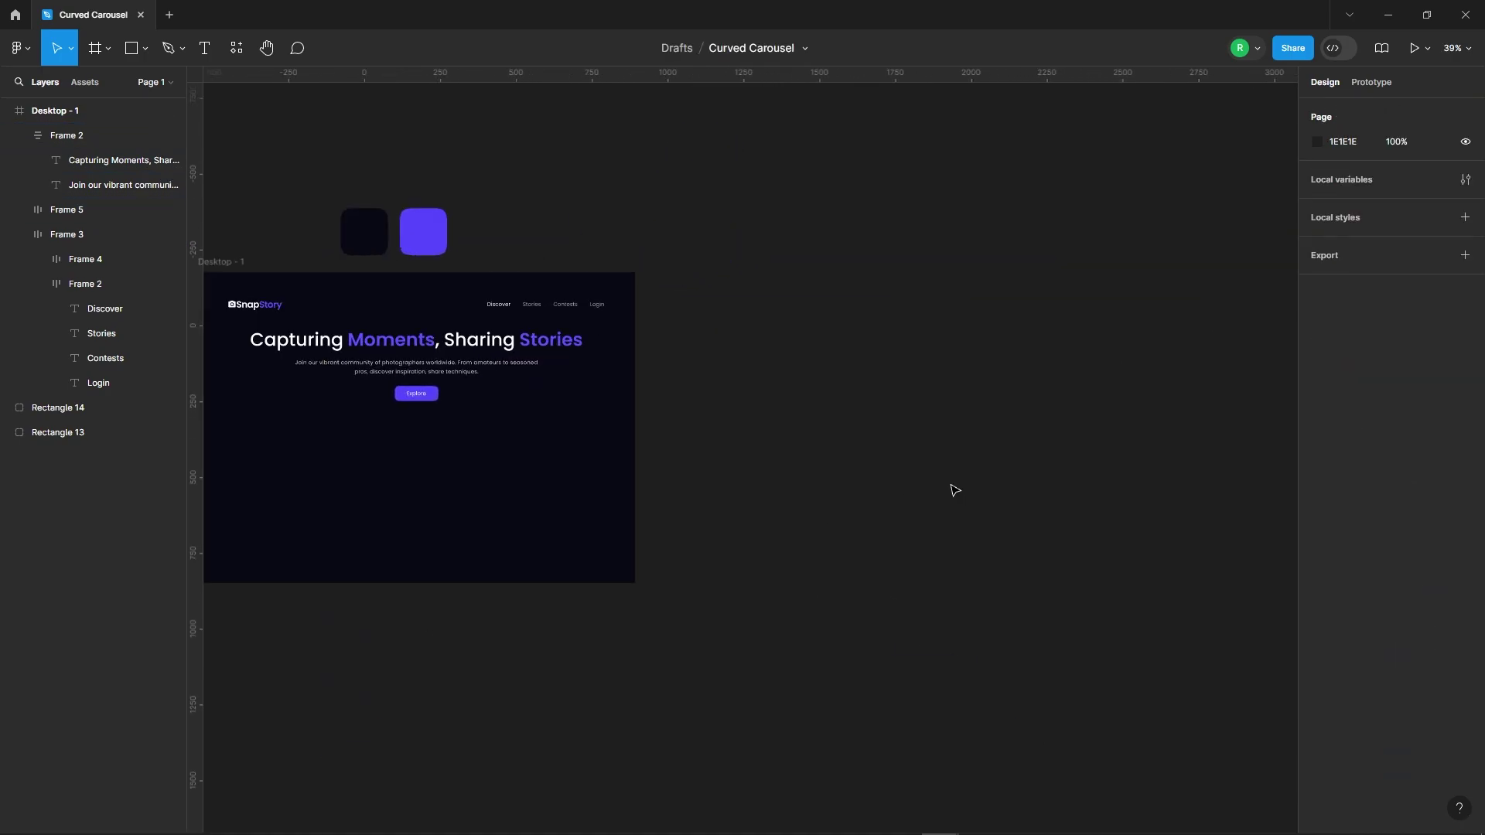
click(138, 65)
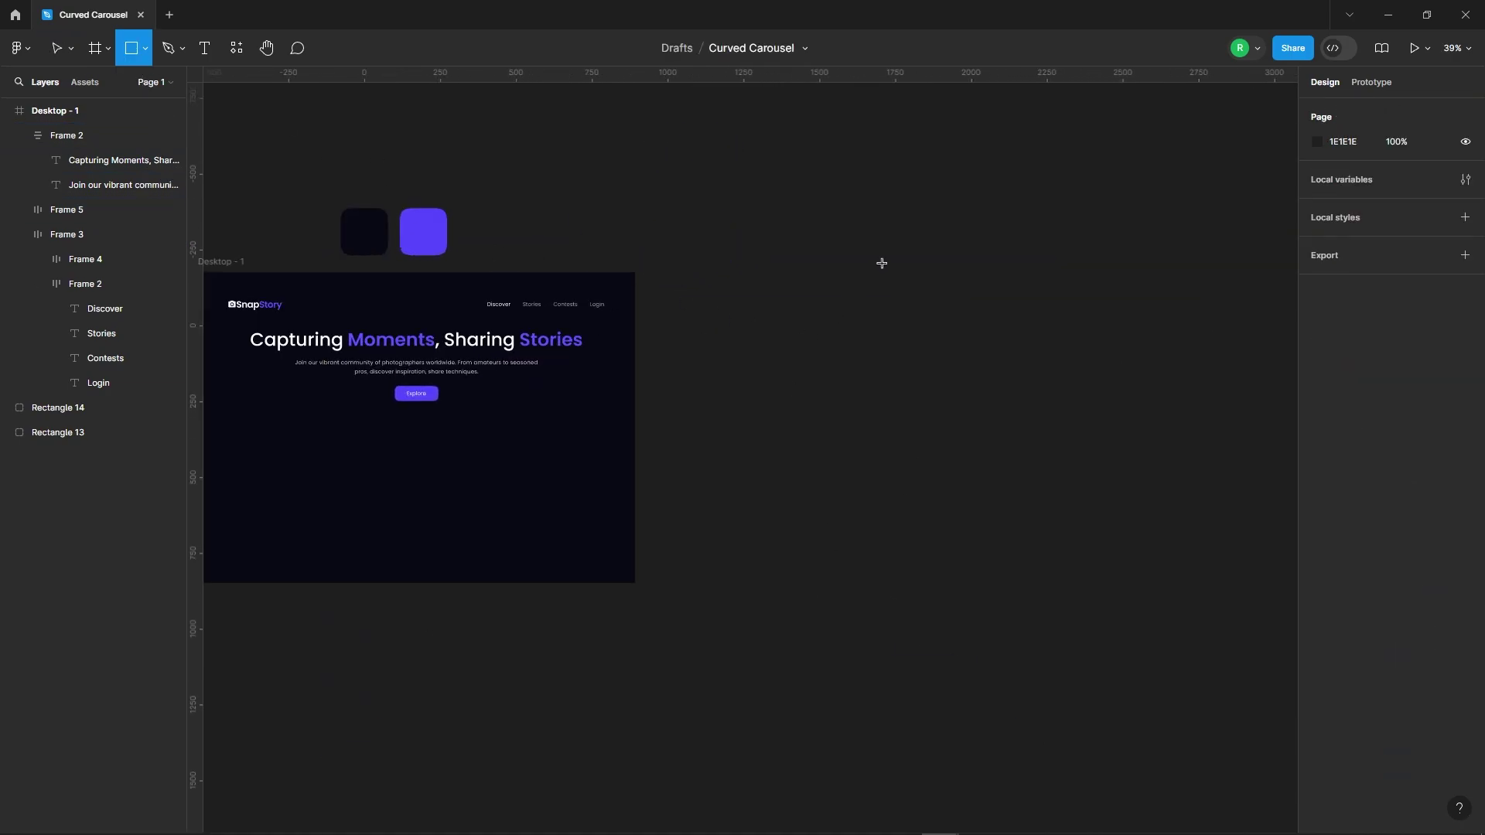
drag(882, 263, 979, 386)
ctrl+scroll(1145, 291, up, 3)
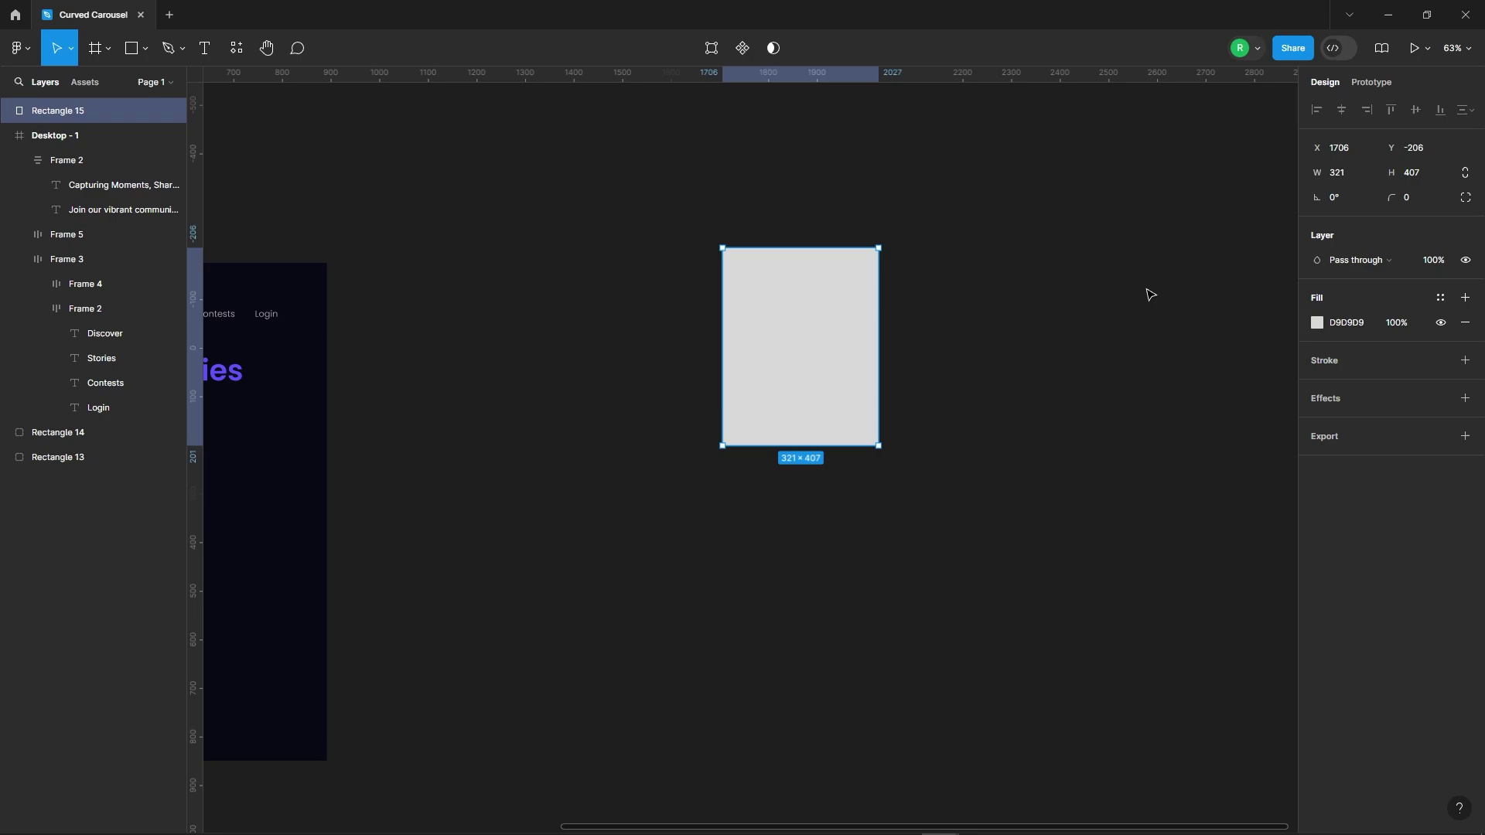
Set the new rectangle's width to 380 and its height to 510
click(1351, 179)
text(380)
key(Return)
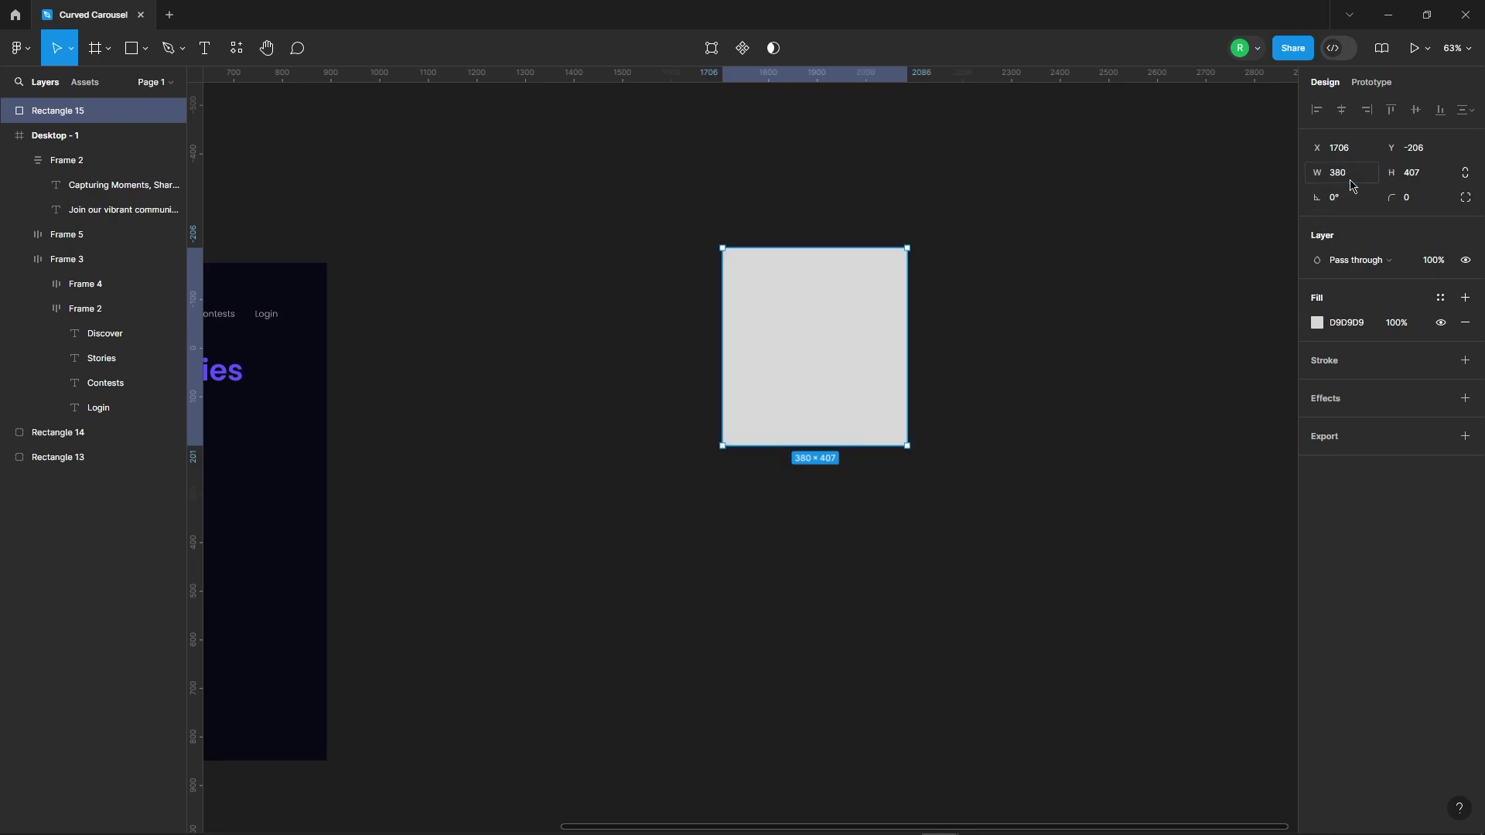
click(1435, 180)
text(510)
key(Return)
ctrl+scroll(995, 298, up, 1)
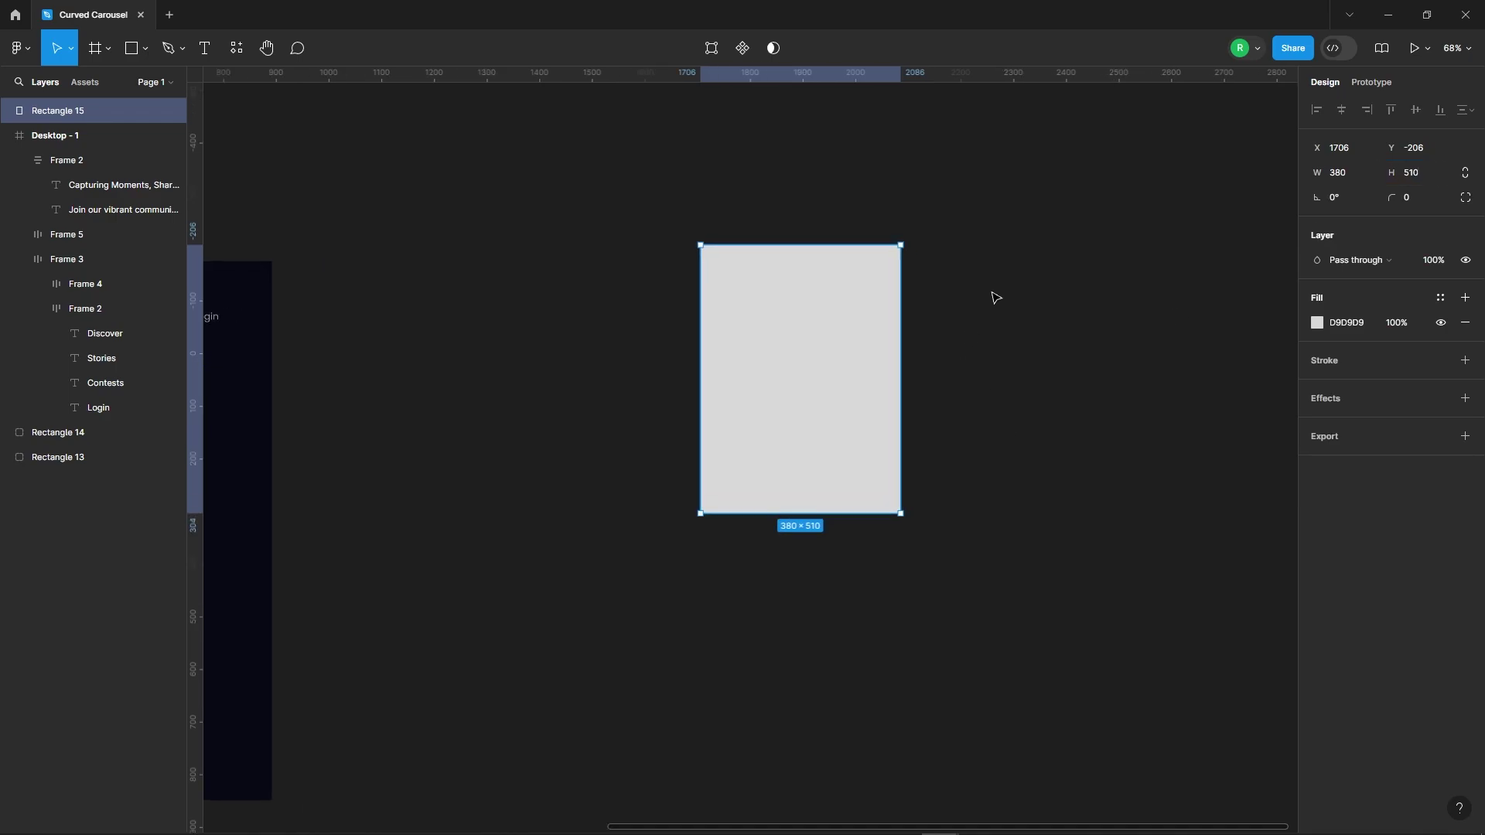
Fill the rectangle with the purple photo of boots and daisies using the Lummi plugin, and remove its grey D9D9D9 fill
click(236, 48)
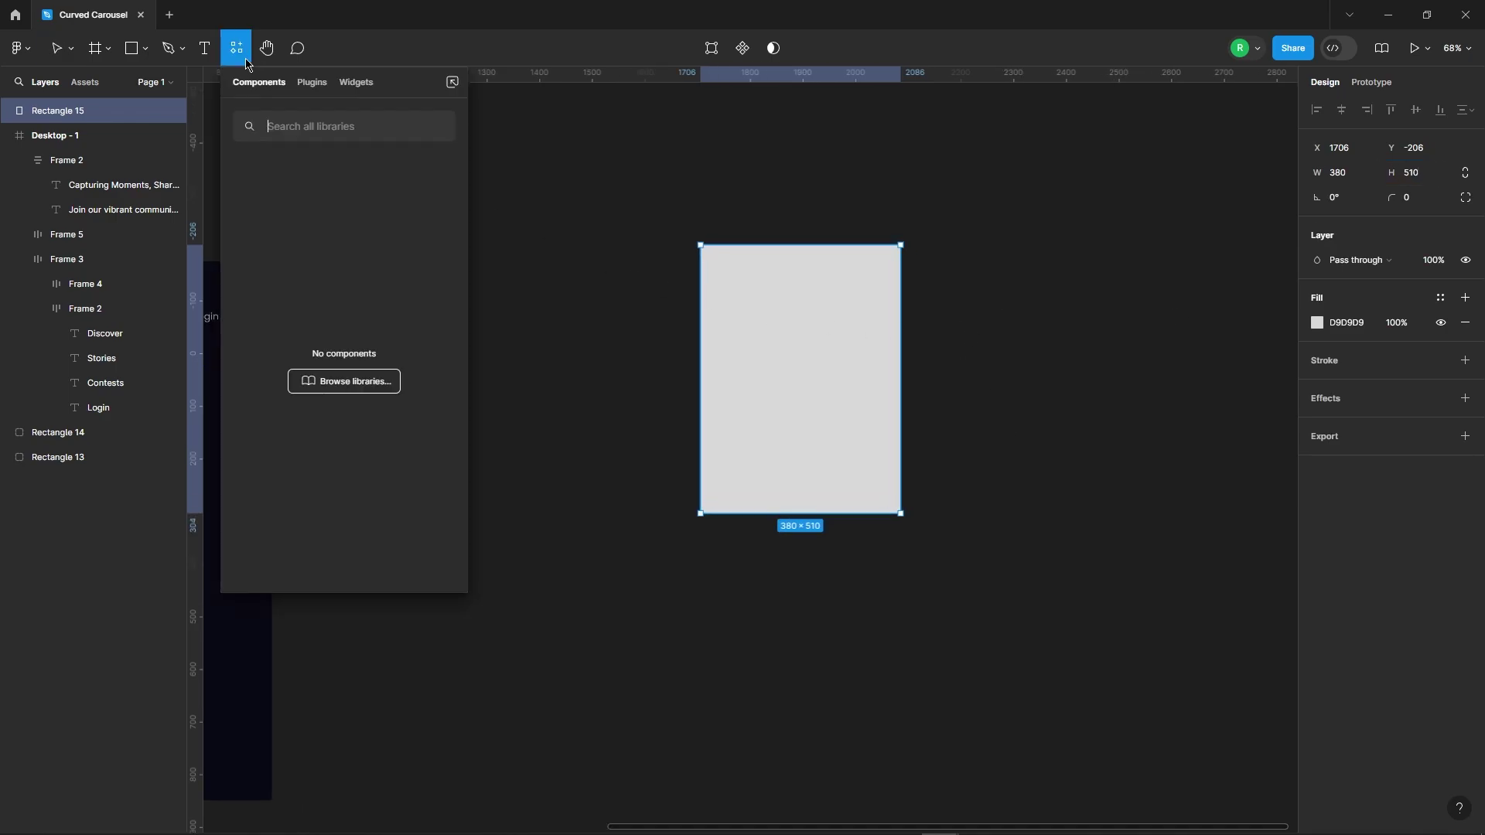
click(317, 84)
click(285, 224)
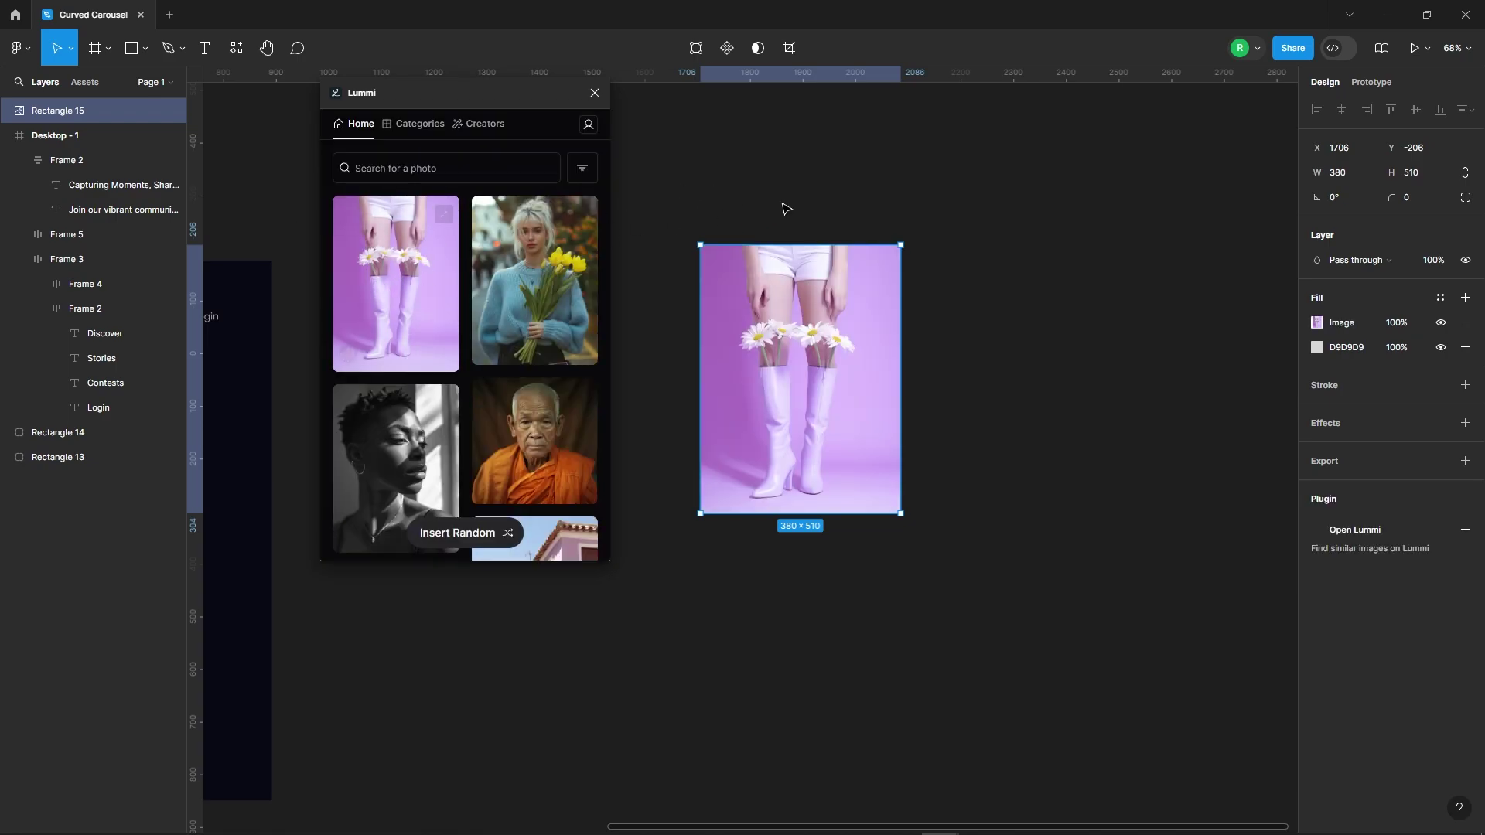
click(1464, 347)
Duplicate the image card four times in a horizontal row with a gap of 35 between cards
click(614, 468)
scroll(642, 433, down, 3)
click(756, 397)
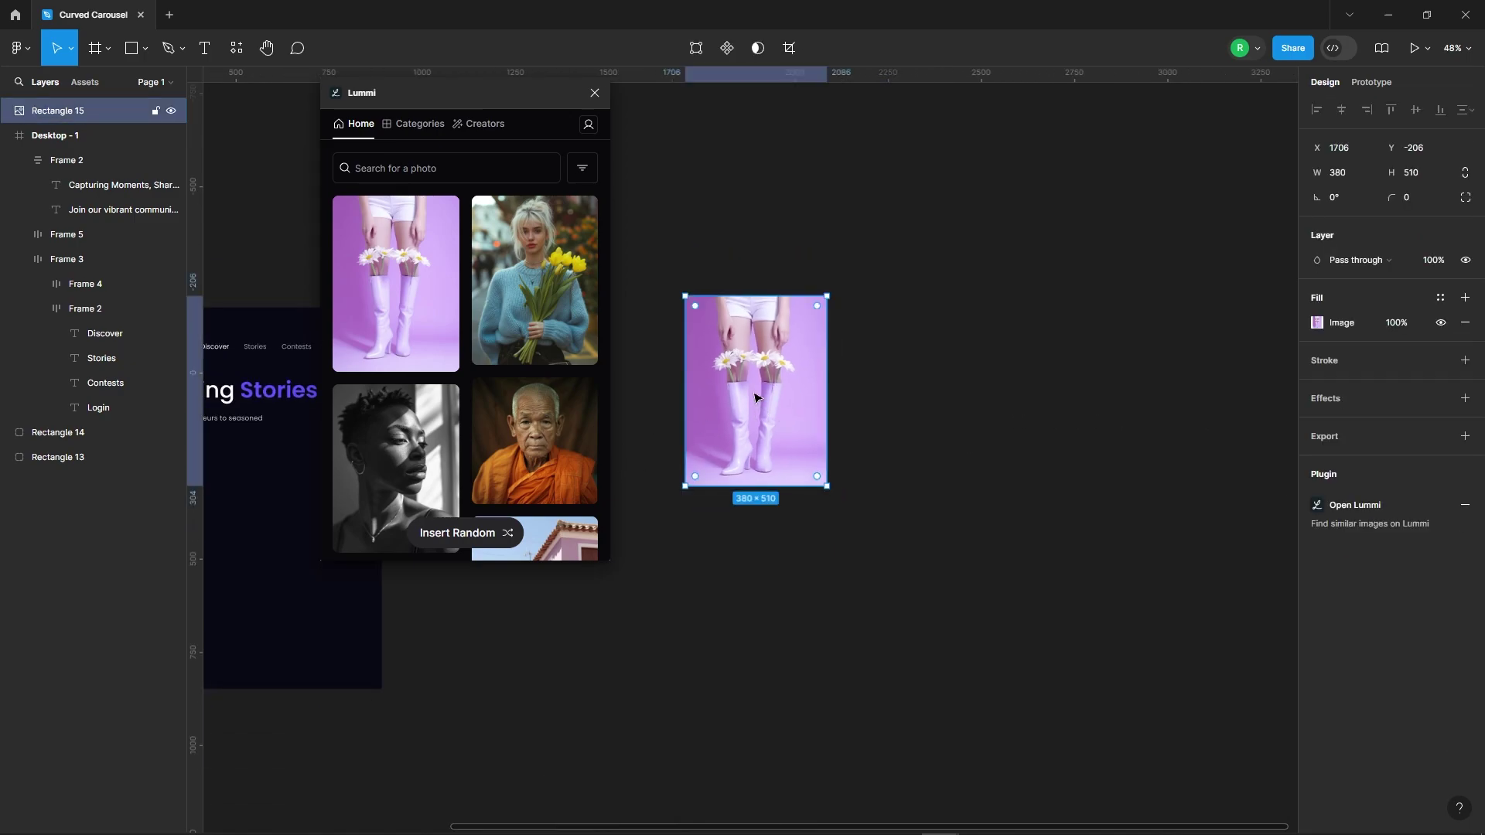
key(ctrl+d)
drag(834, 402, 848, 403)
key(ctrl+d)
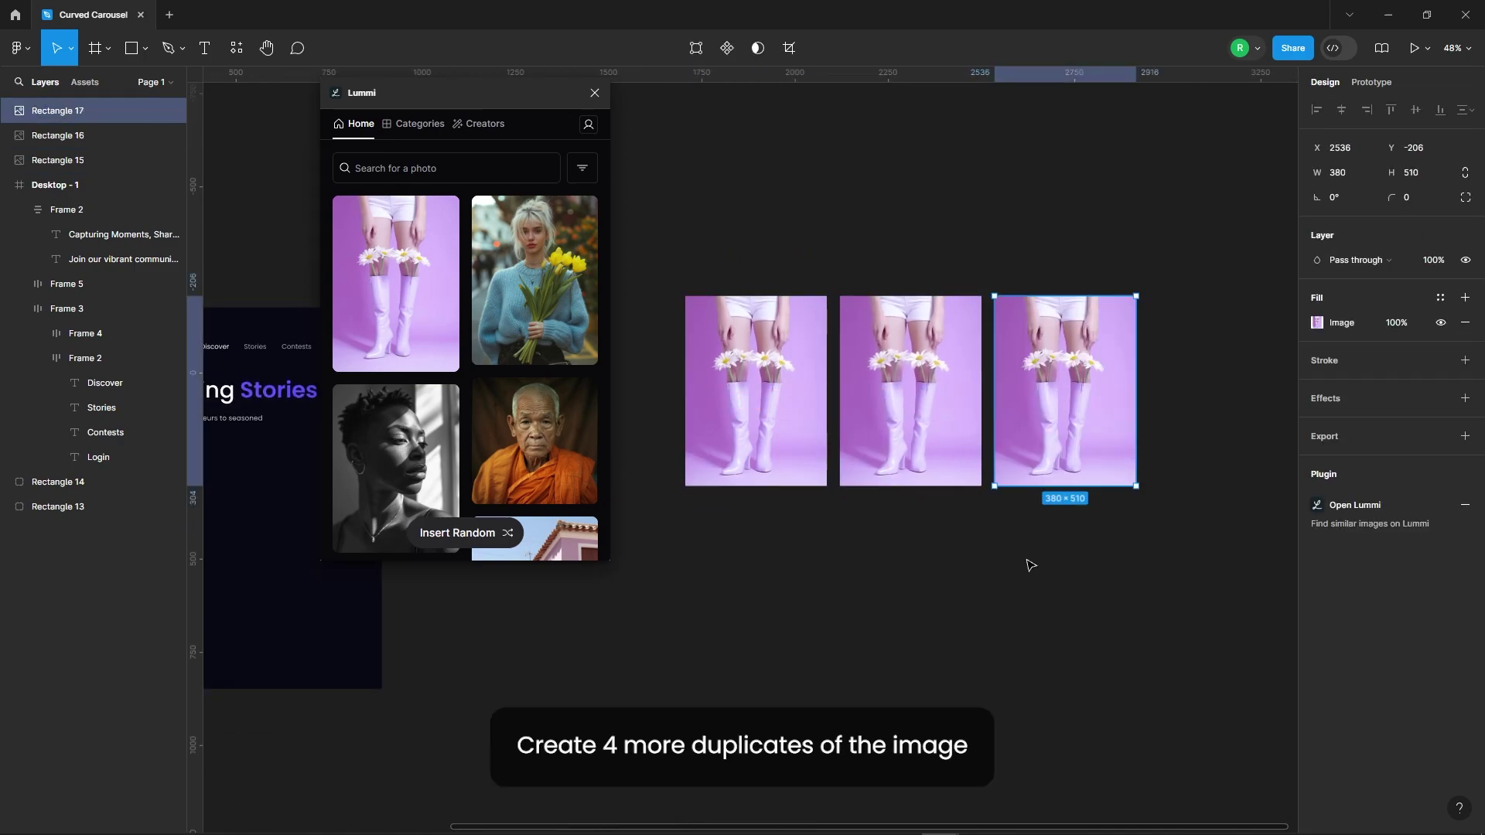
key(ctrl+d)
key(ctrl+d)
scroll(959, 599, down, 3)
click(960, 599)
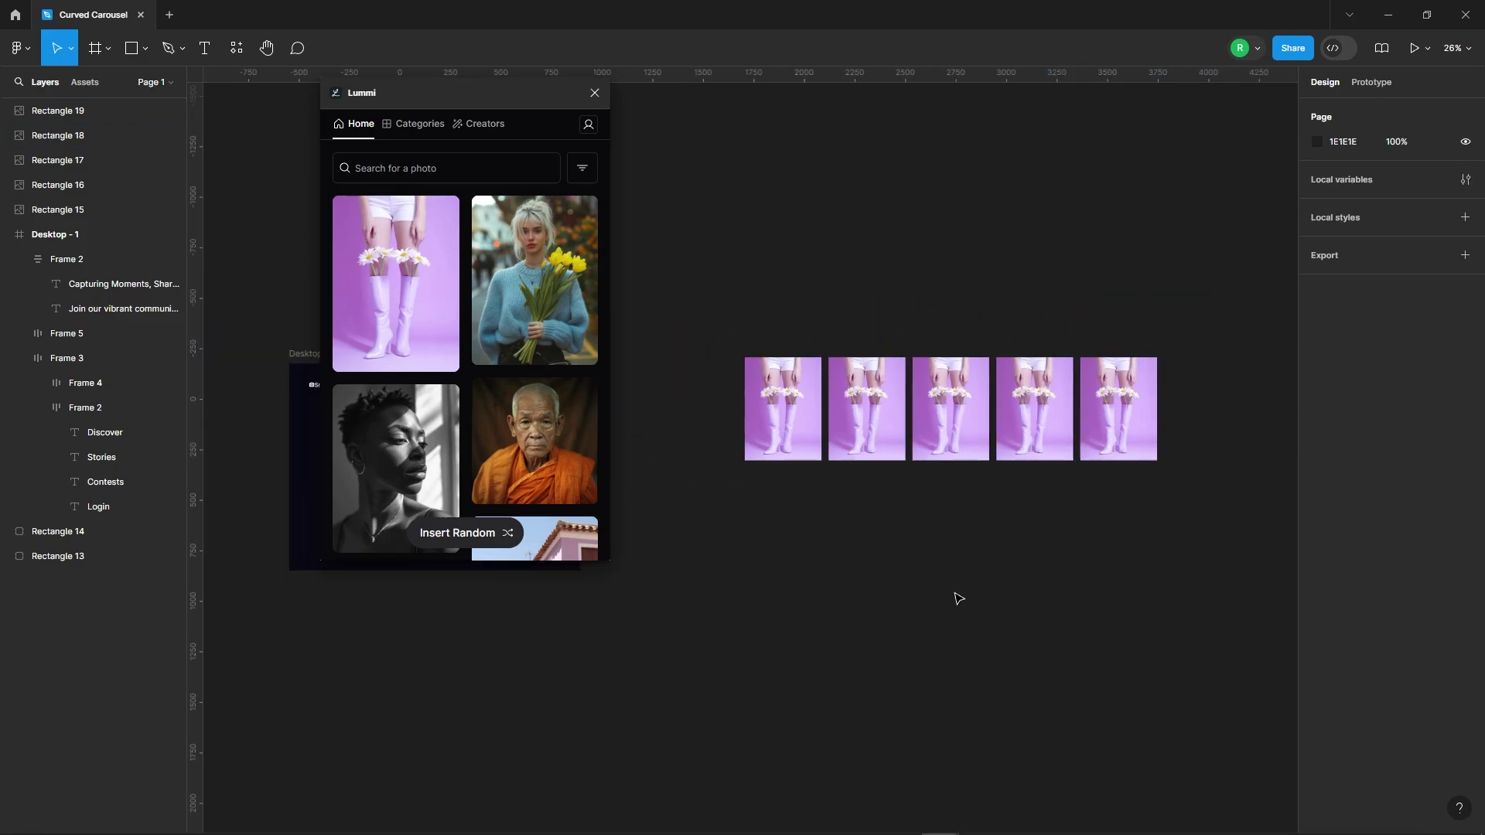
Replace the second card's image with the Lummi portrait of a person in glasses on a yellow and orange background
scroll(897, 402, up, 3)
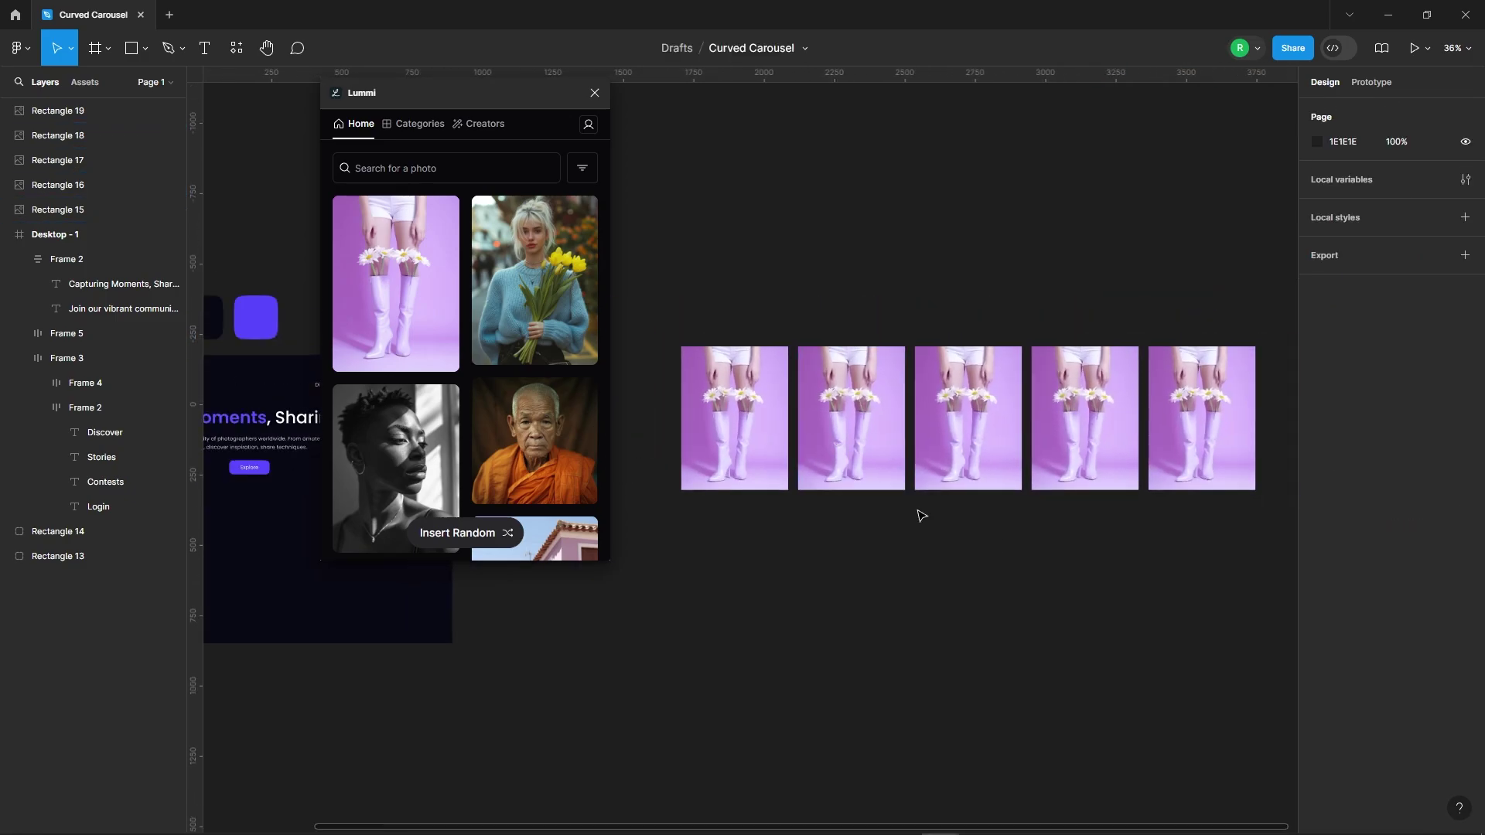
click(858, 433)
scroll(475, 367, down, 5)
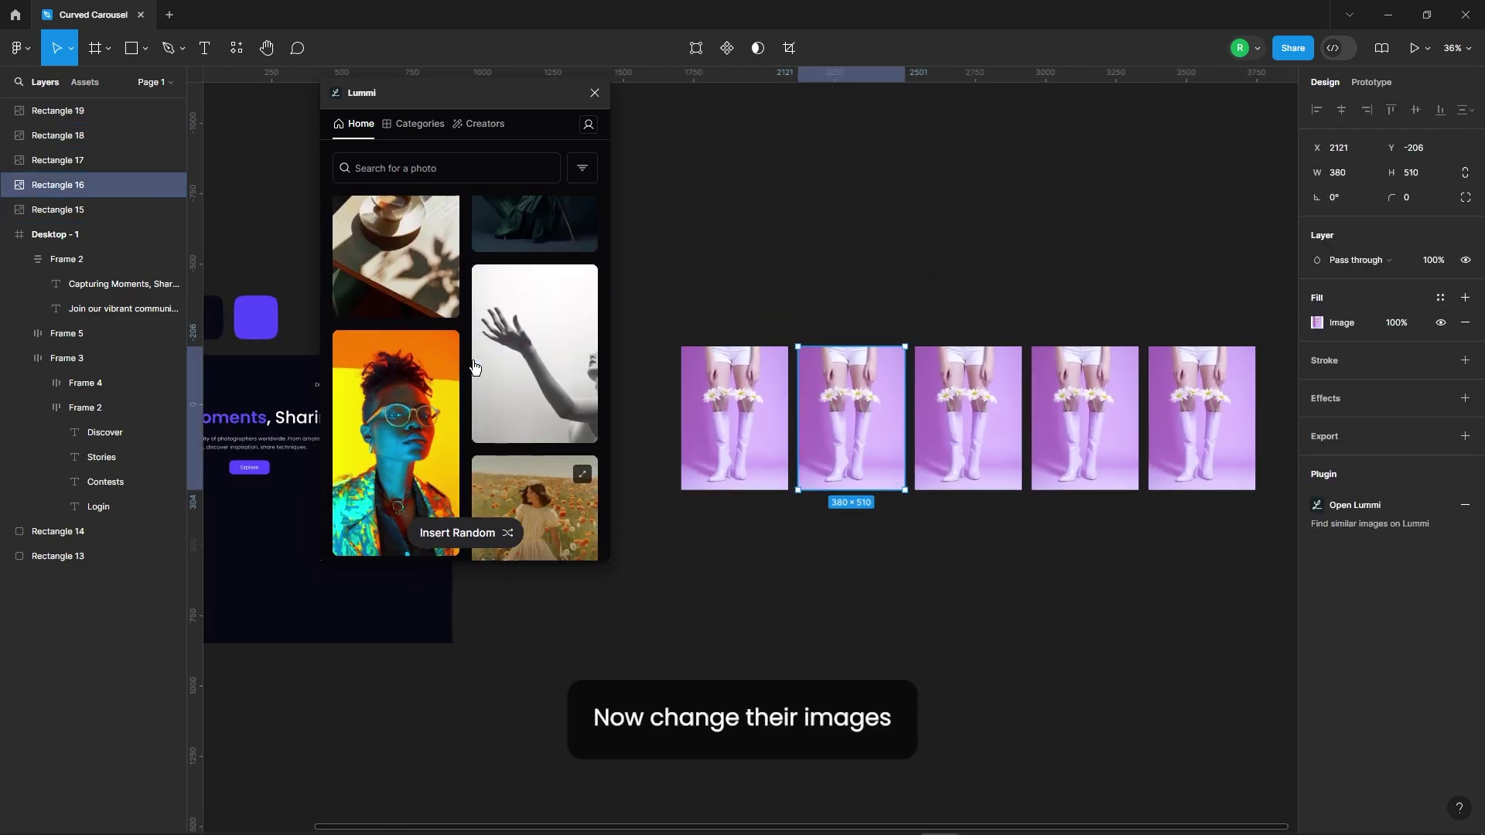
scroll(475, 368, down, 1)
drag(679, 427, 679, 425)
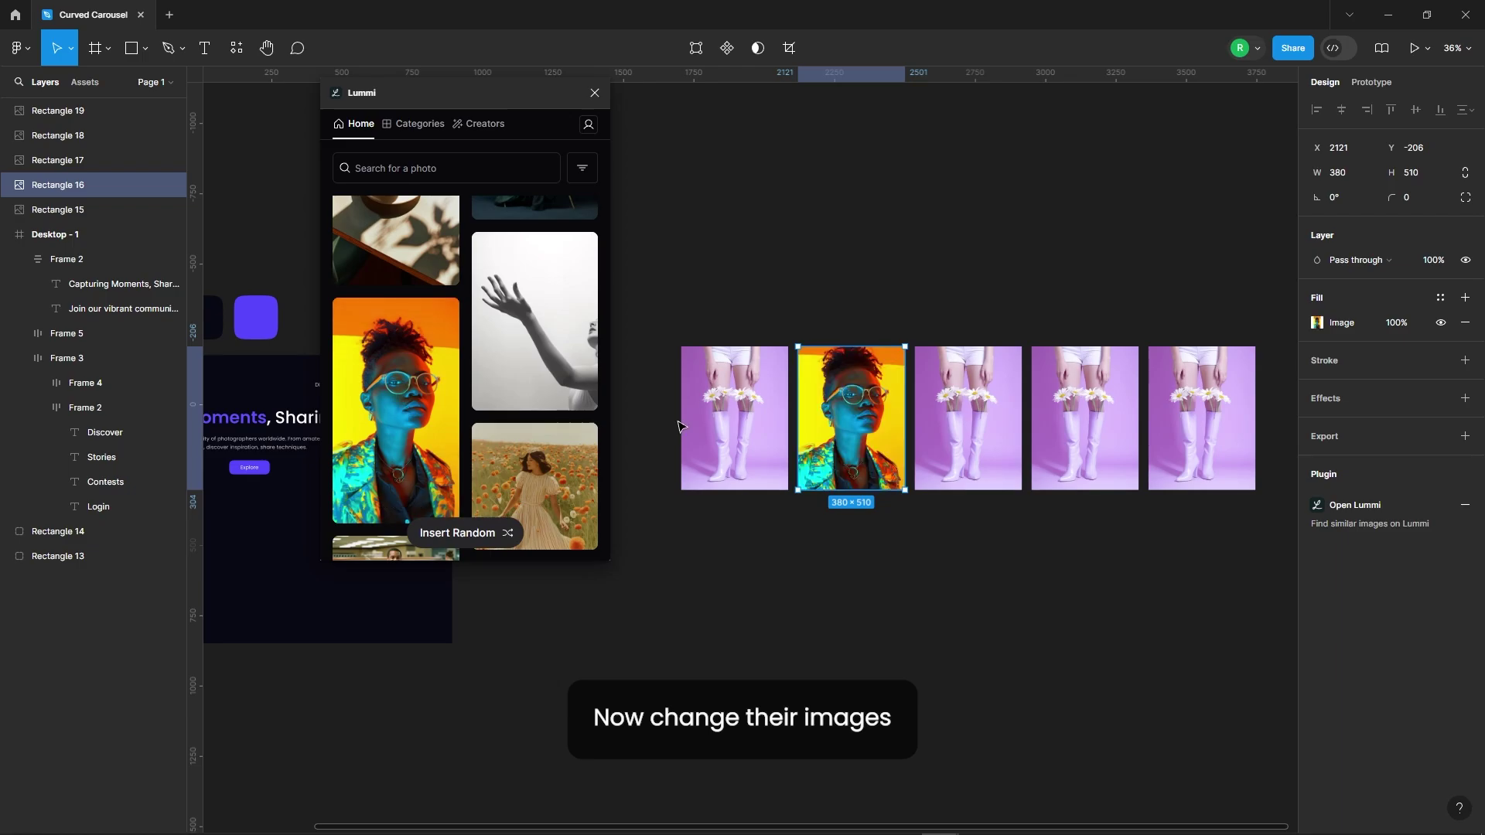
Replace the third card's image with the Lummi photo of a road under a fiery sunset sky
click(990, 421)
scroll(507, 387, down, 5)
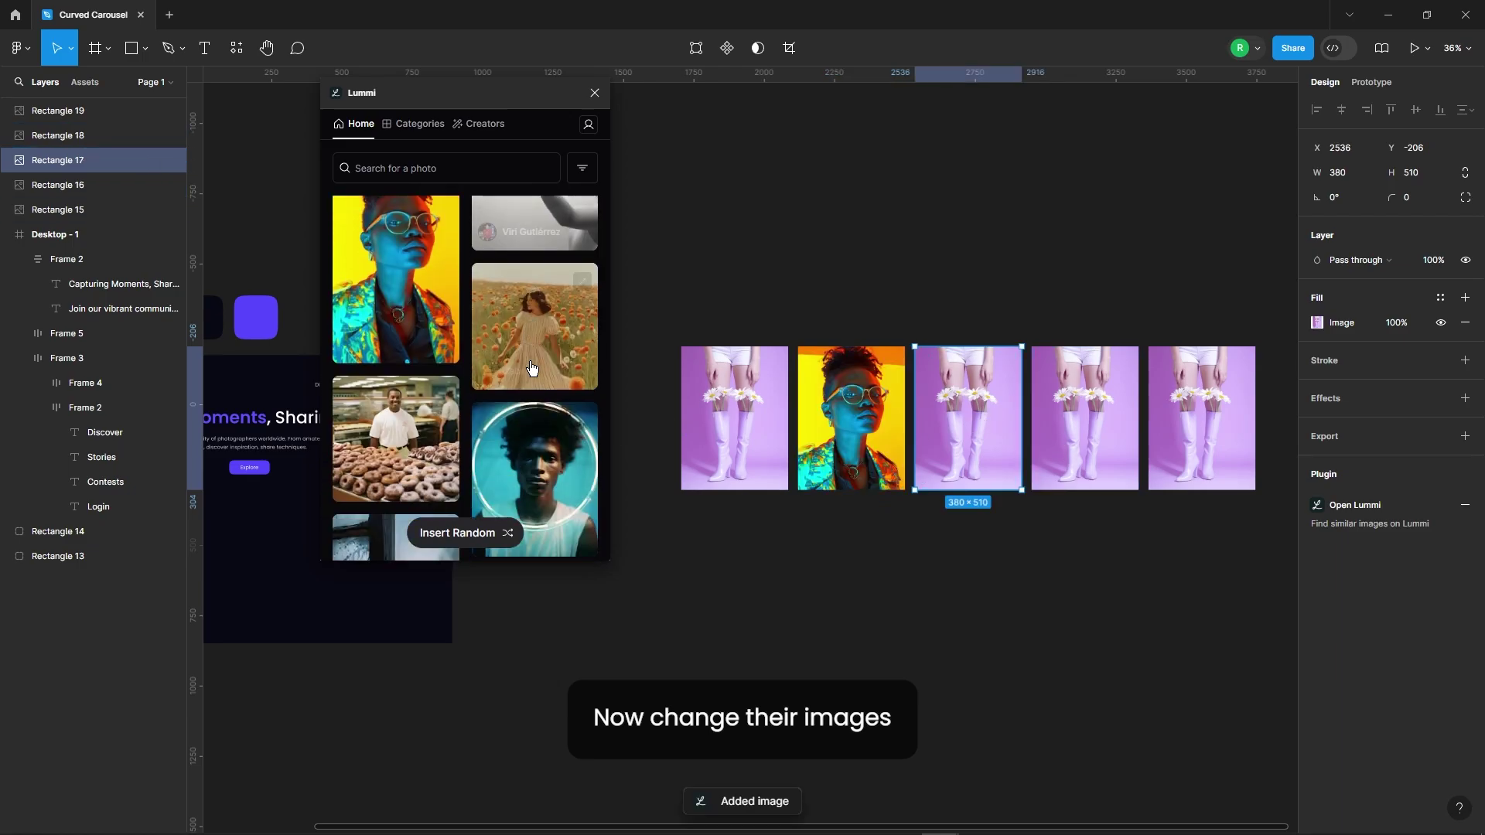
scroll(506, 387, down, 5)
click(396, 449)
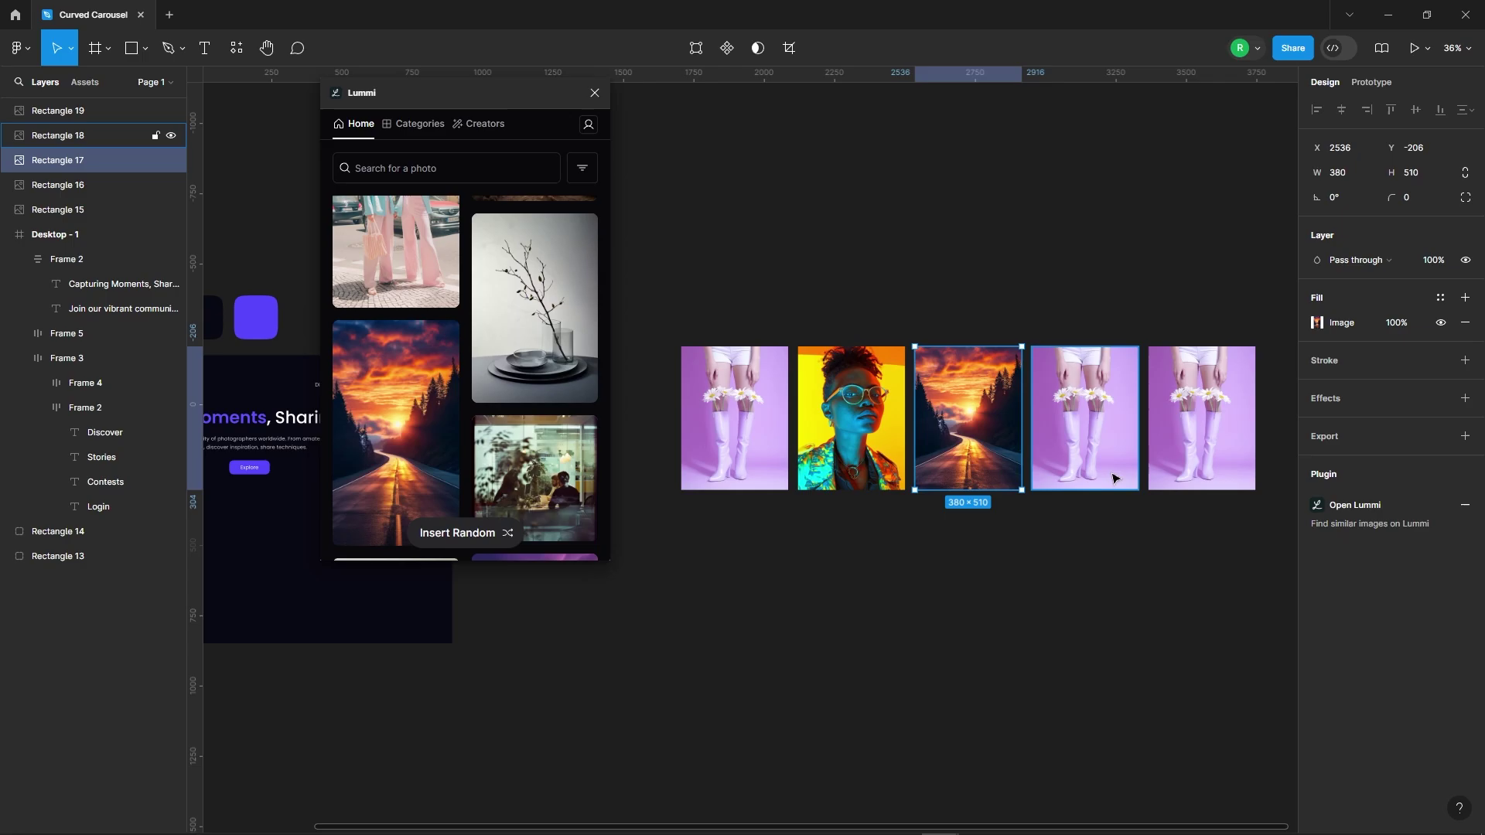
Replace the fourth card's image with the Lummi photo of a dark profile on a red background
click(1090, 422)
scroll(464, 346, down, 10)
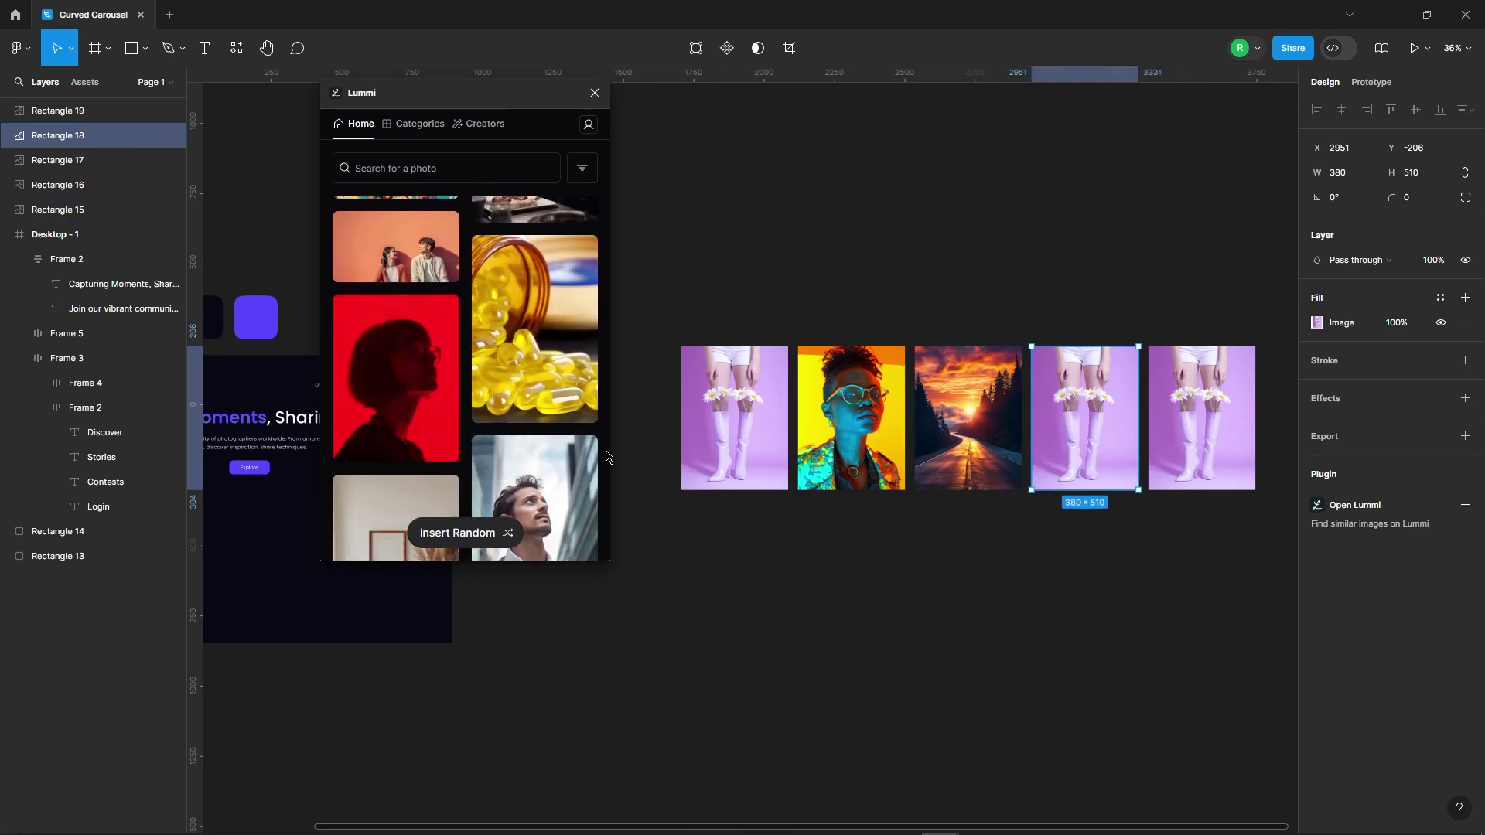
click(422, 398)
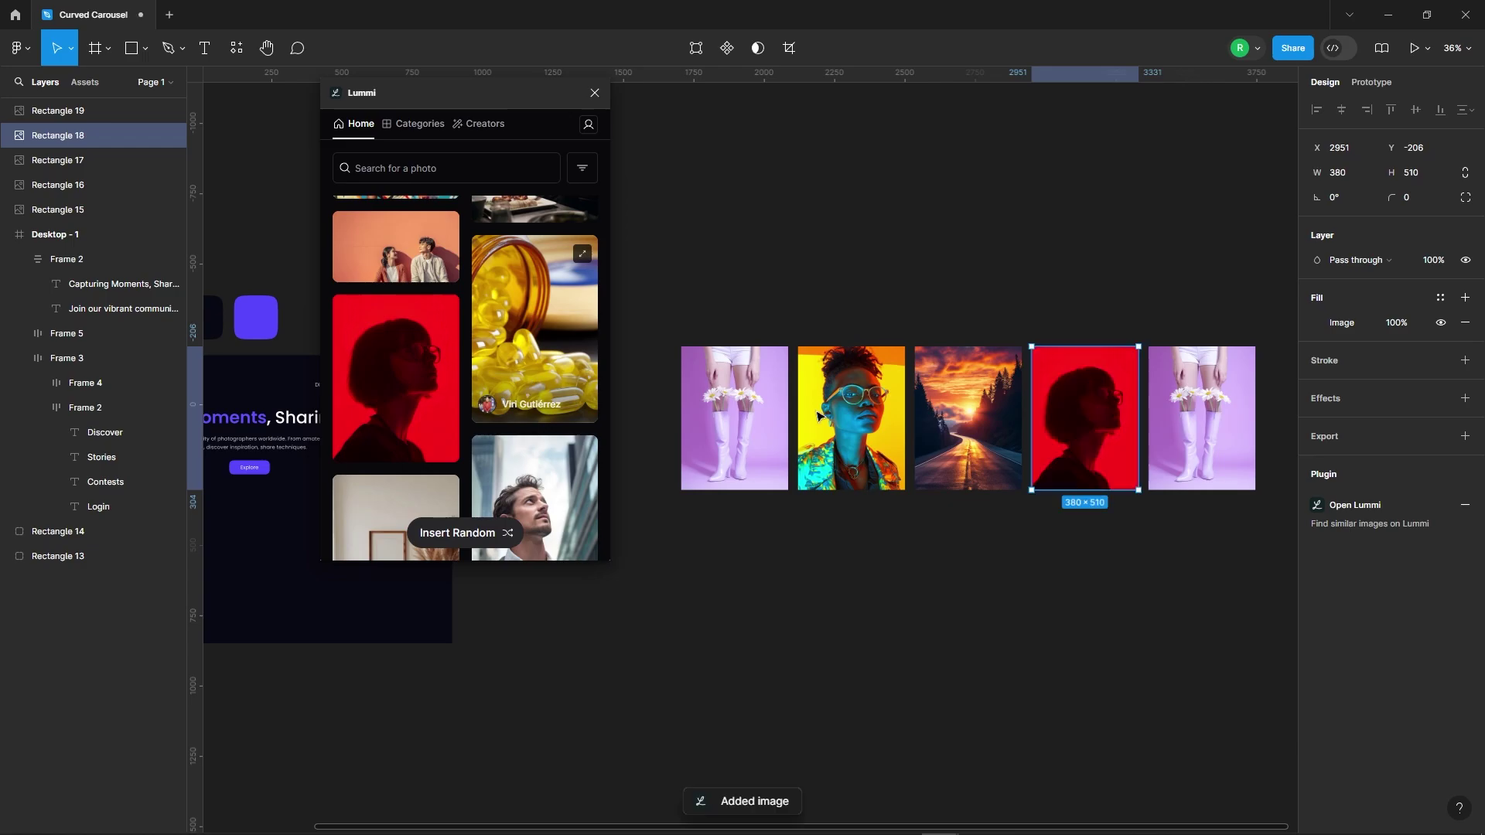
Replace the fifth card's image with the neon-lit portrait from Lummi and close the plugin
key(Tab)
scroll(422, 398, down, 10)
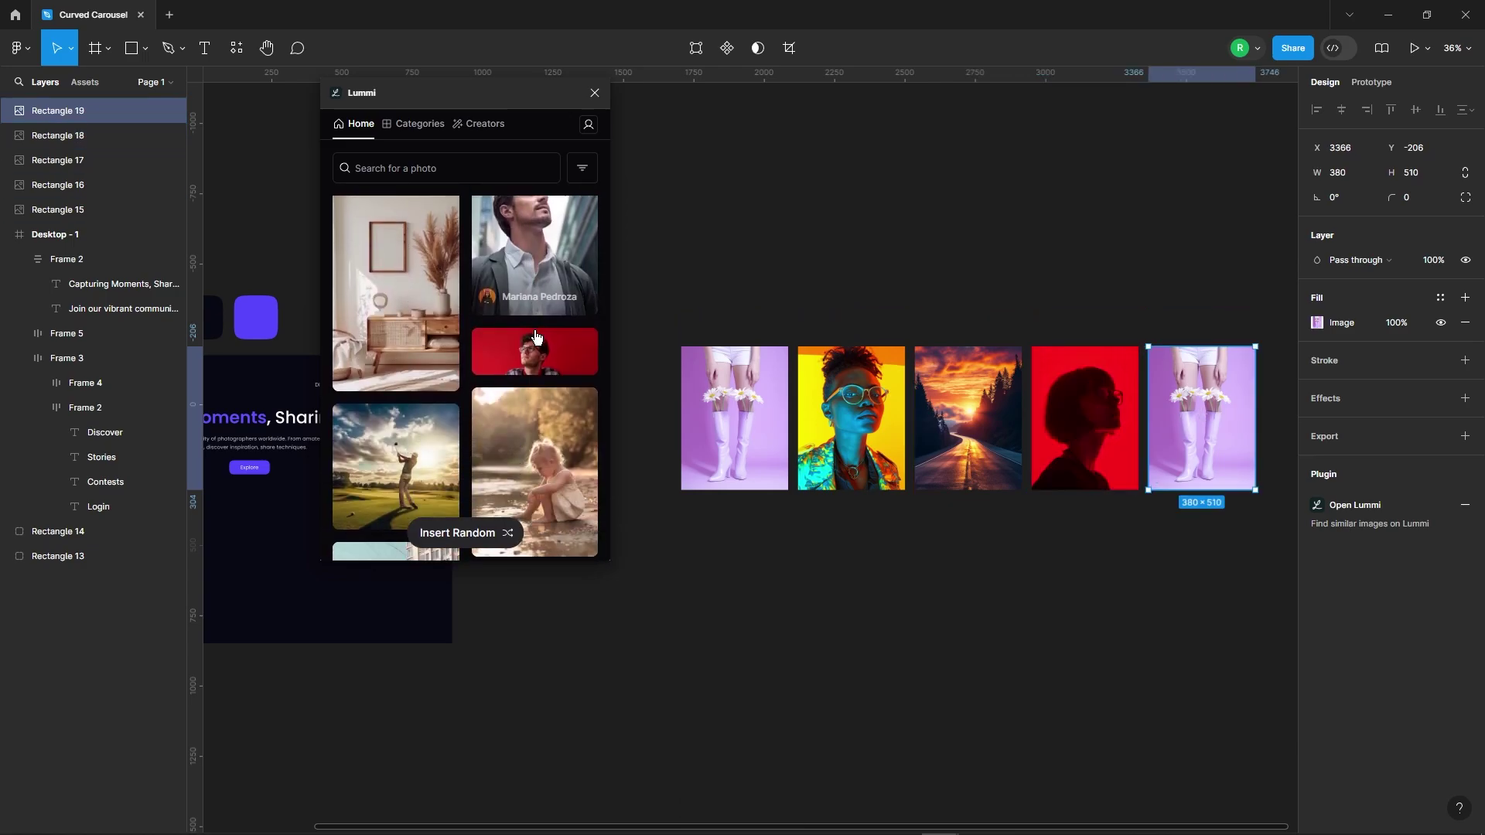
drag(972, 617, 974, 618)
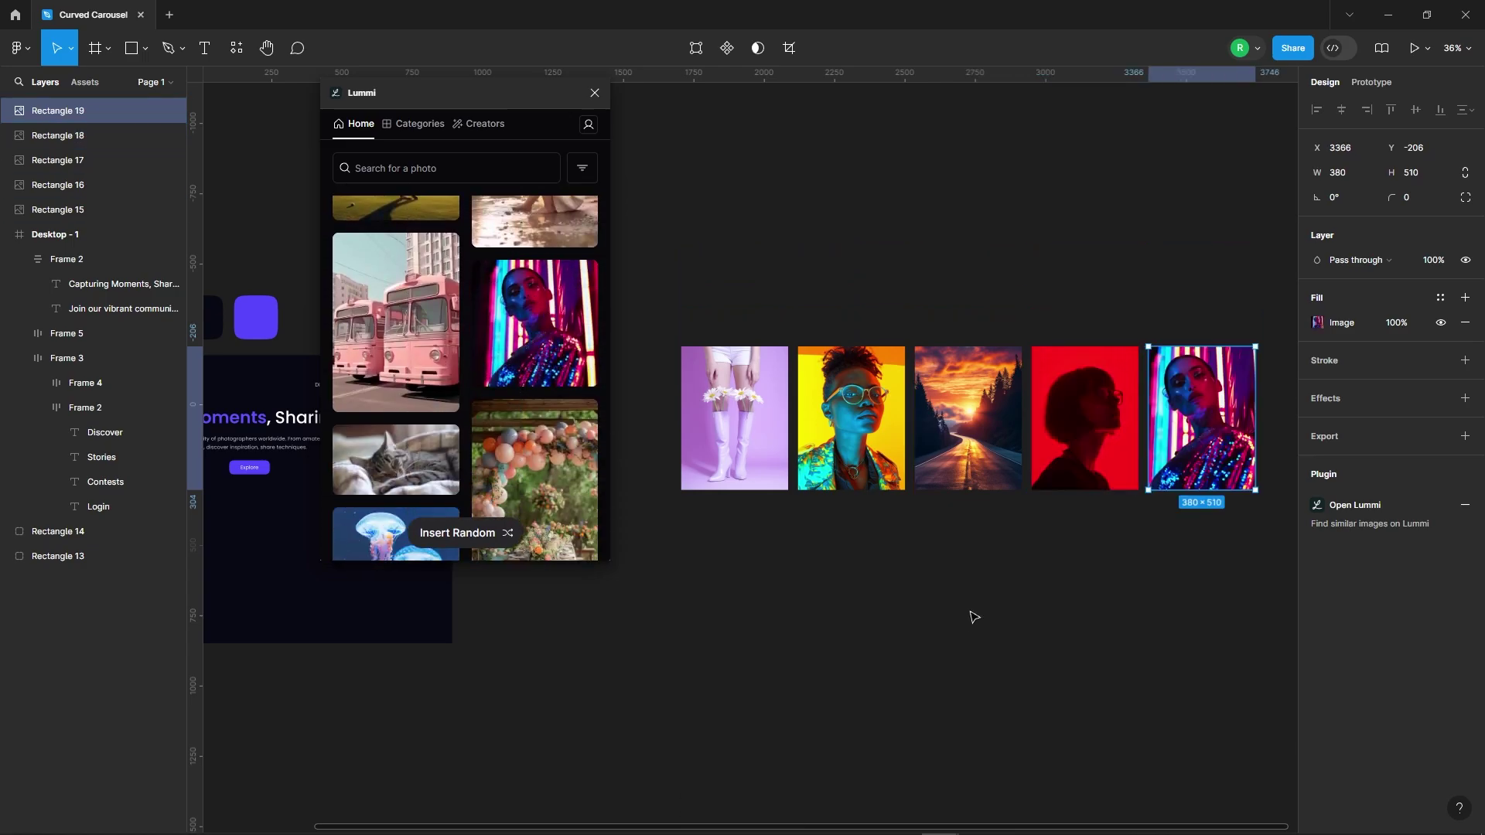
click(920, 601)
click(594, 94)
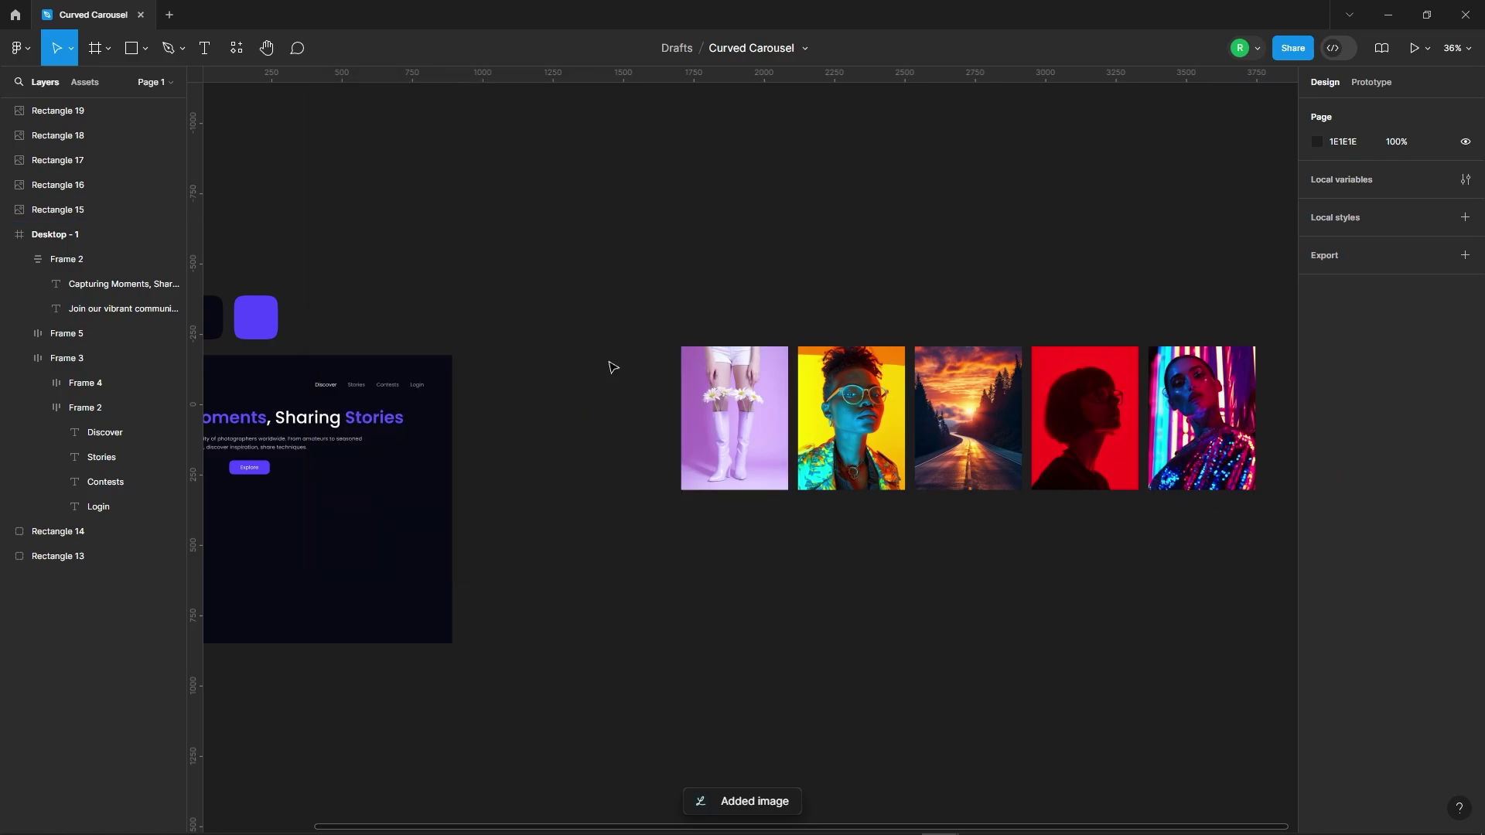
Copy all five image cards and place the duplicates directly after the originals in the same row
scroll(588, 324, down, 3)
click(911, 371)
click(879, 488)
drag(588, 212, 861, 400)
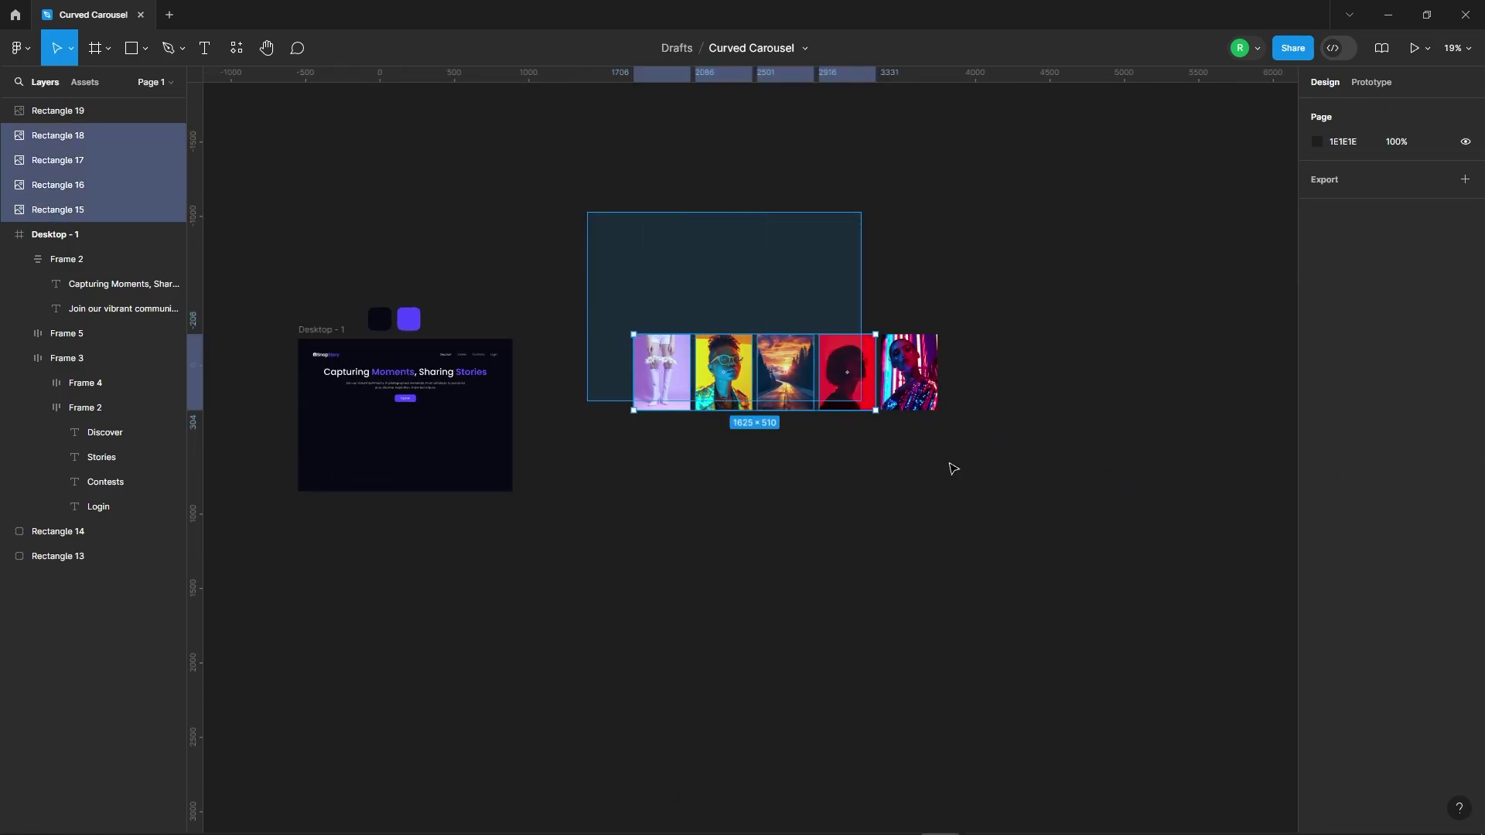
drag(953, 468, 953, 468)
scroll(594, 396, down, 3)
key(ctrl+c)
key(ctrl+v)
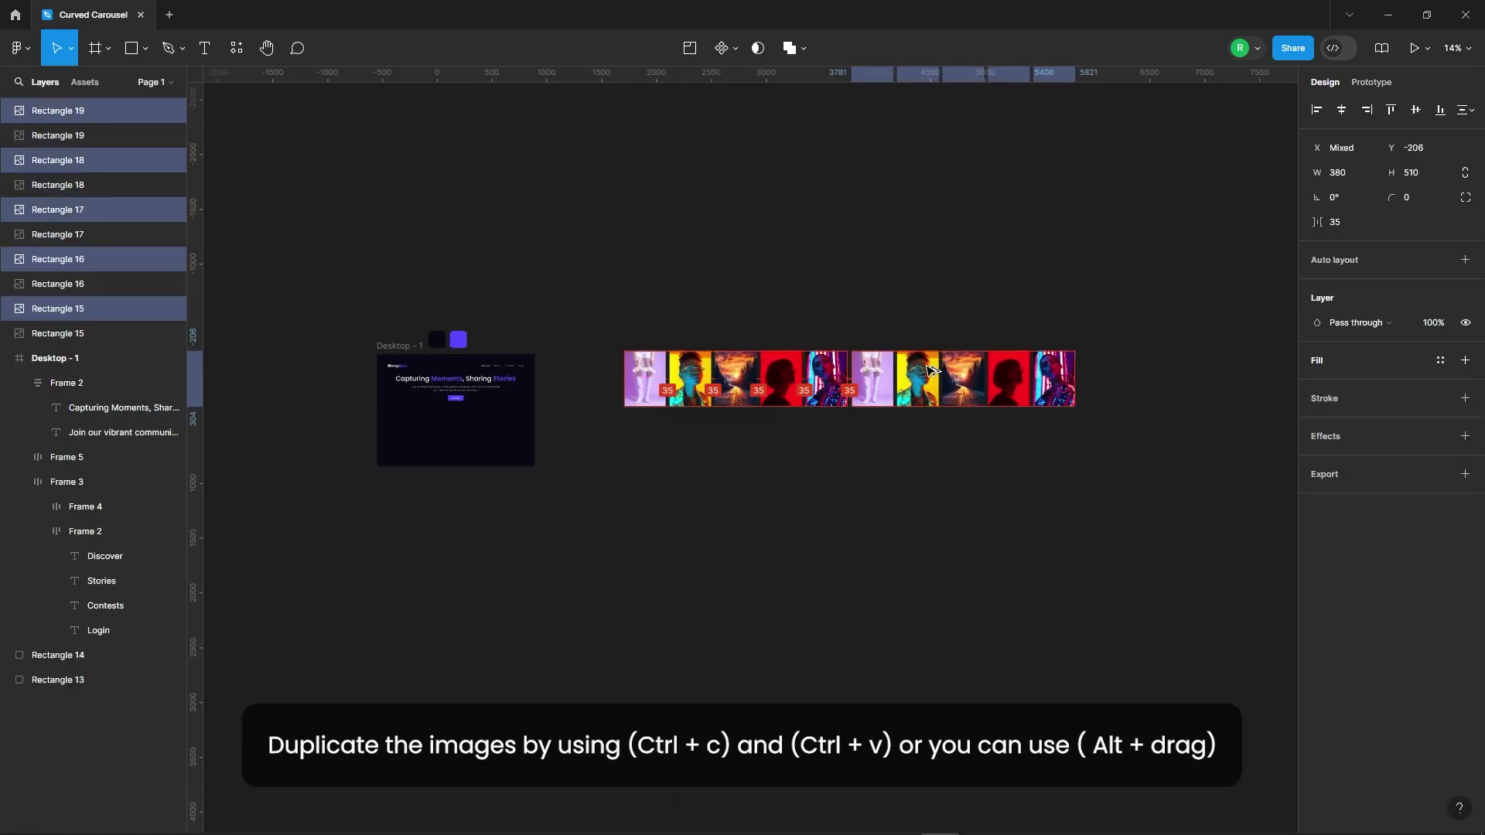
click(945, 504)
Select all ten image cards and set the horizontal spacing between them to 20
scroll(944, 504, up, 1)
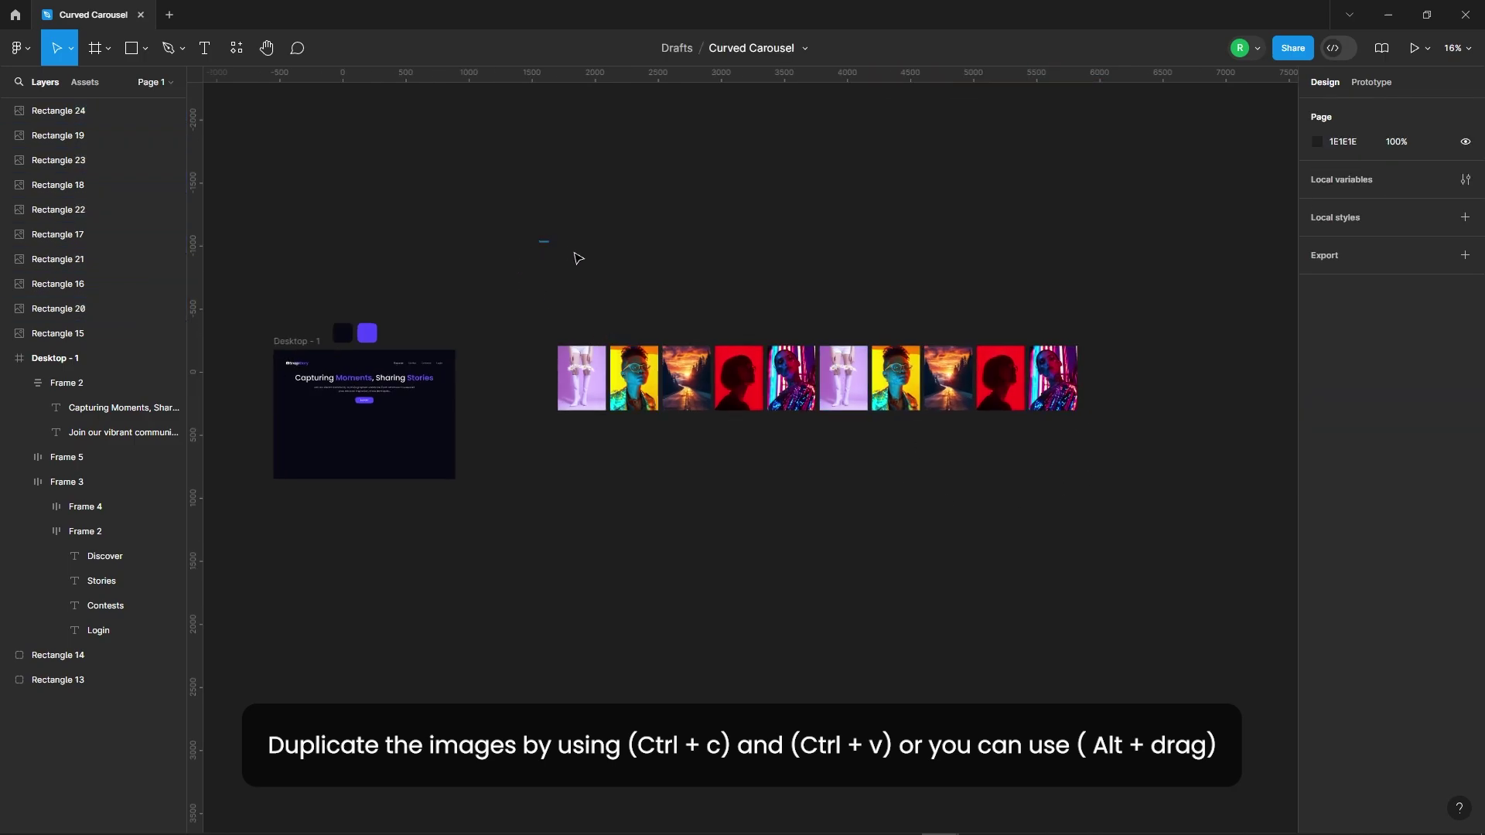
drag(578, 257, 1127, 497)
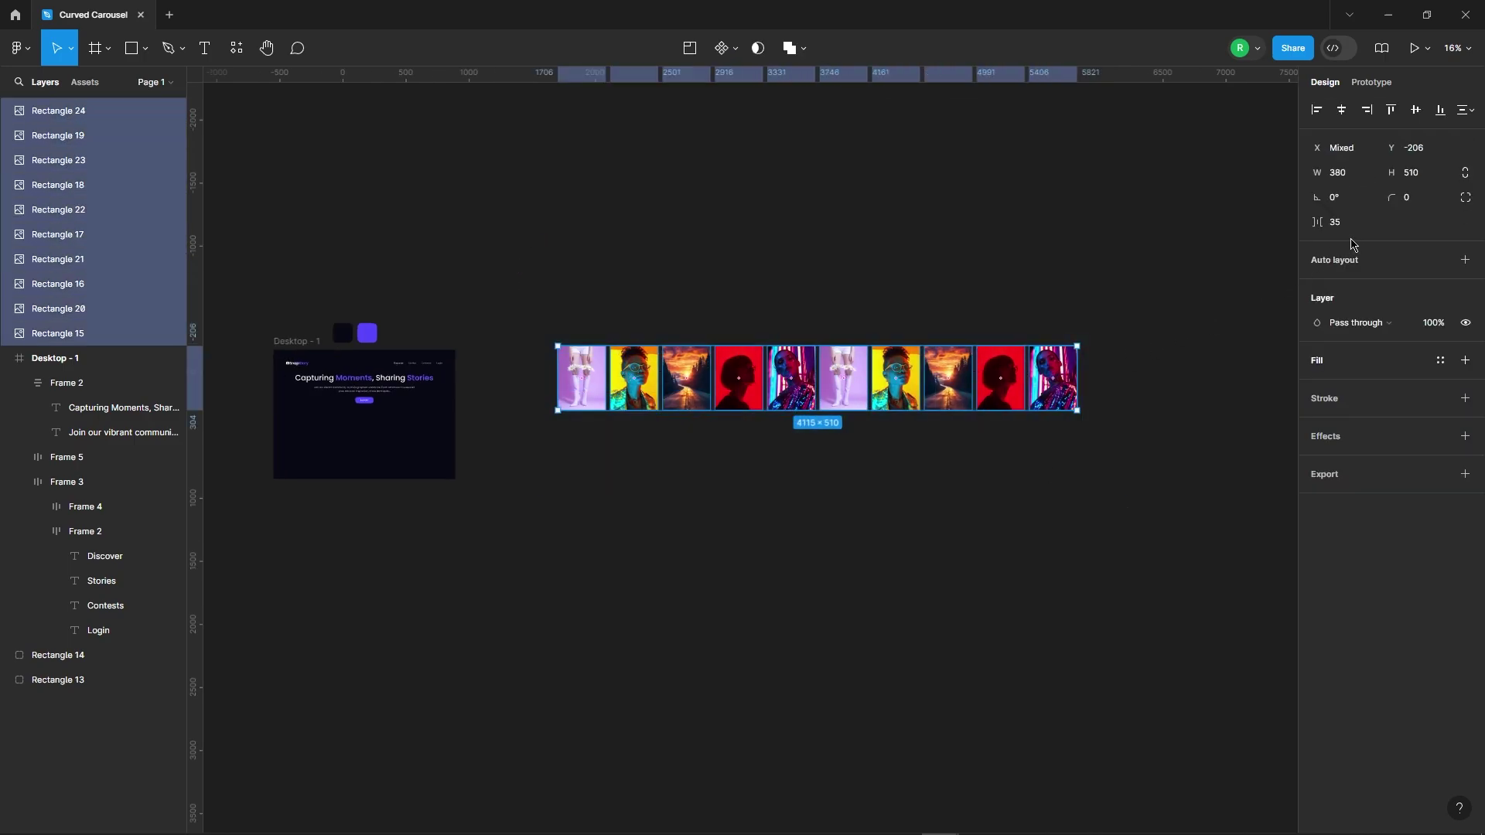
key(Return)
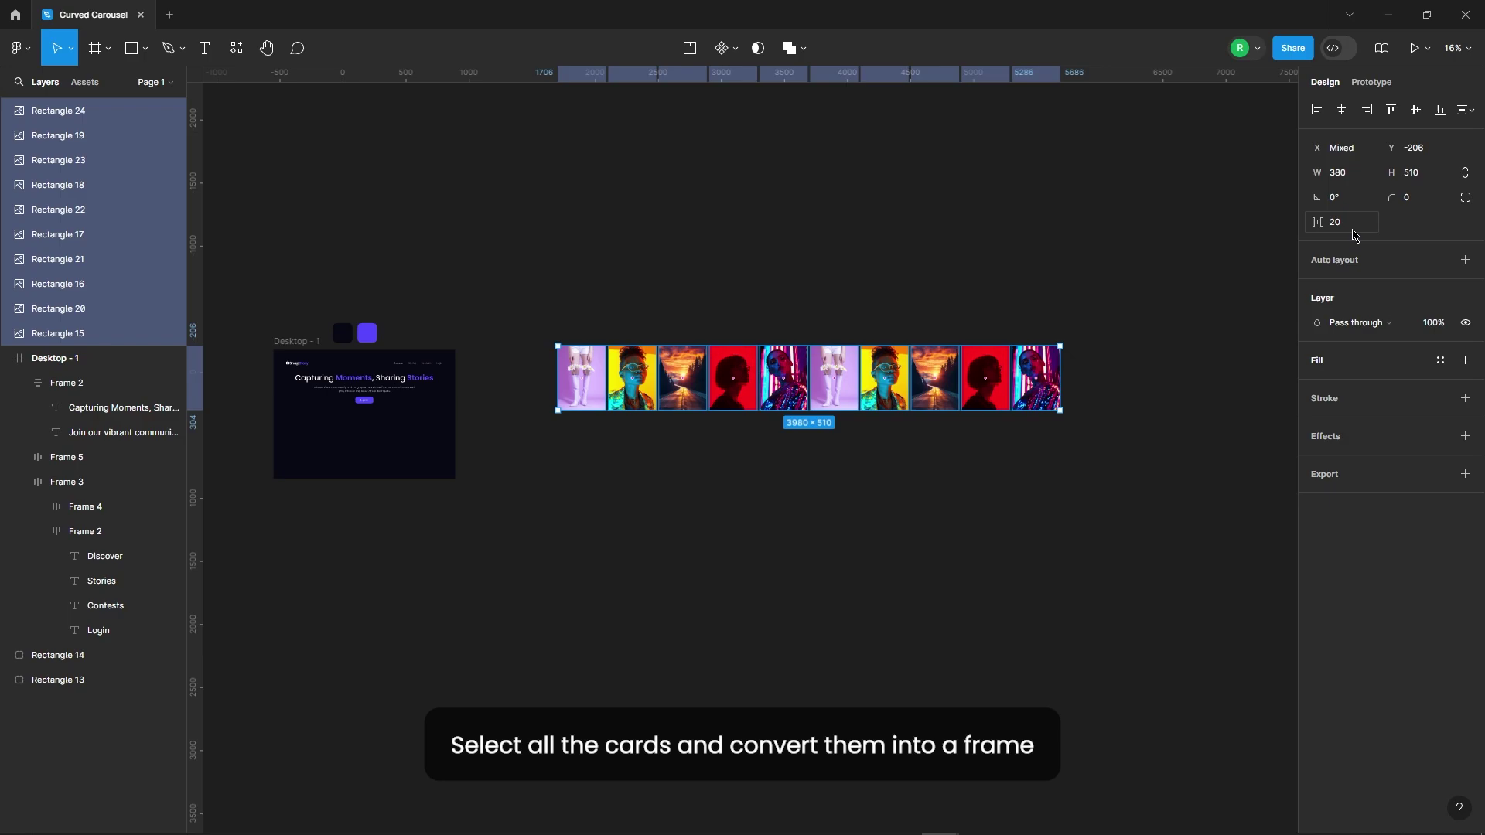
scroll(819, 383, up, 3)
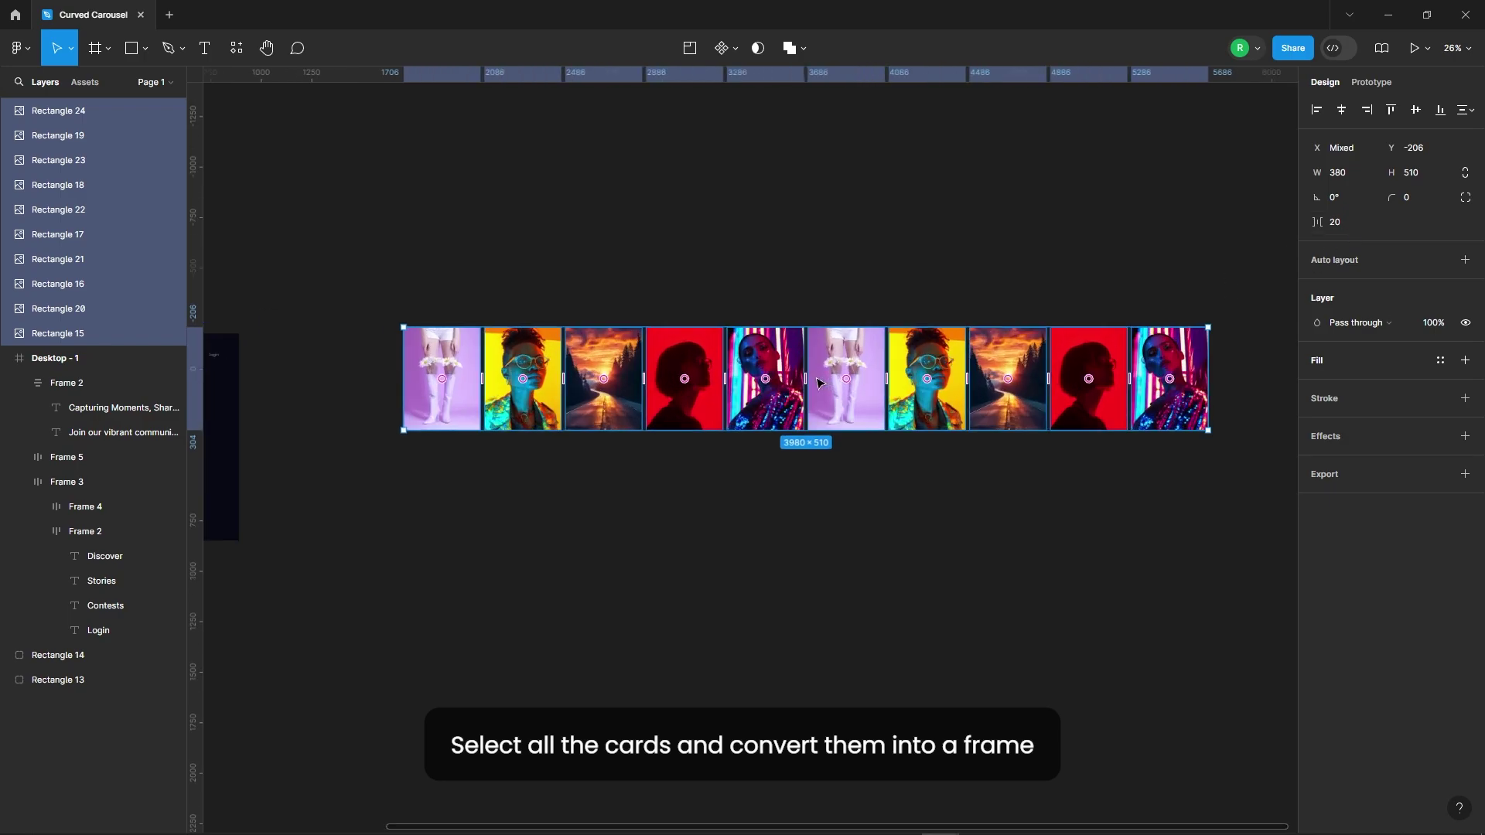
Wrap the ten selected cards in a frame and place it in Desktop - 1 below the Explore button, aligned to the page's left edge
right_click(775, 346)
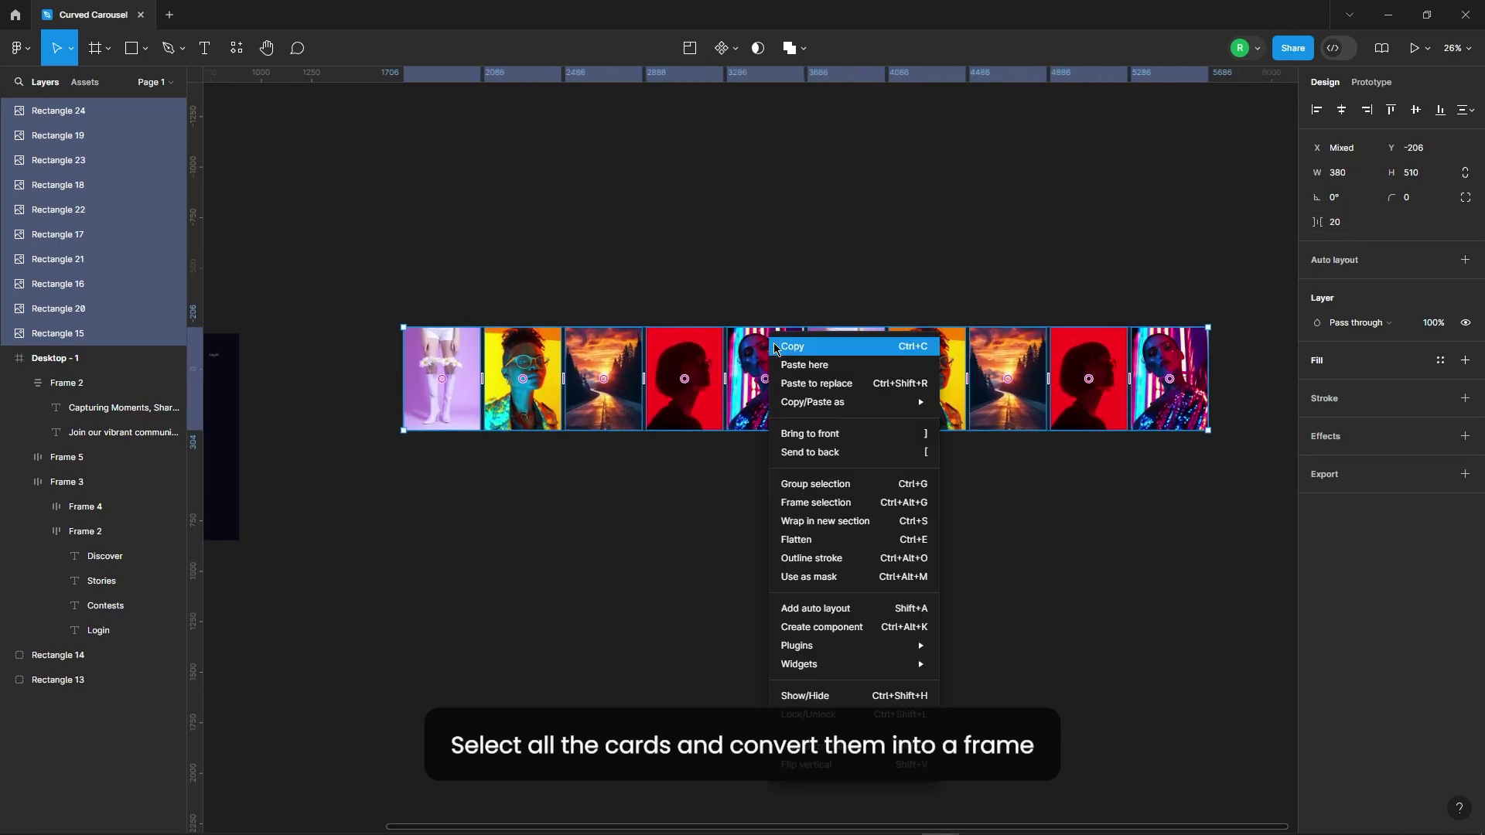
click(819, 502)
scroll(1054, 456, down, 3)
click(1057, 464)
drag(683, 362, 432, 429)
scroll(276, 454, up, 5)
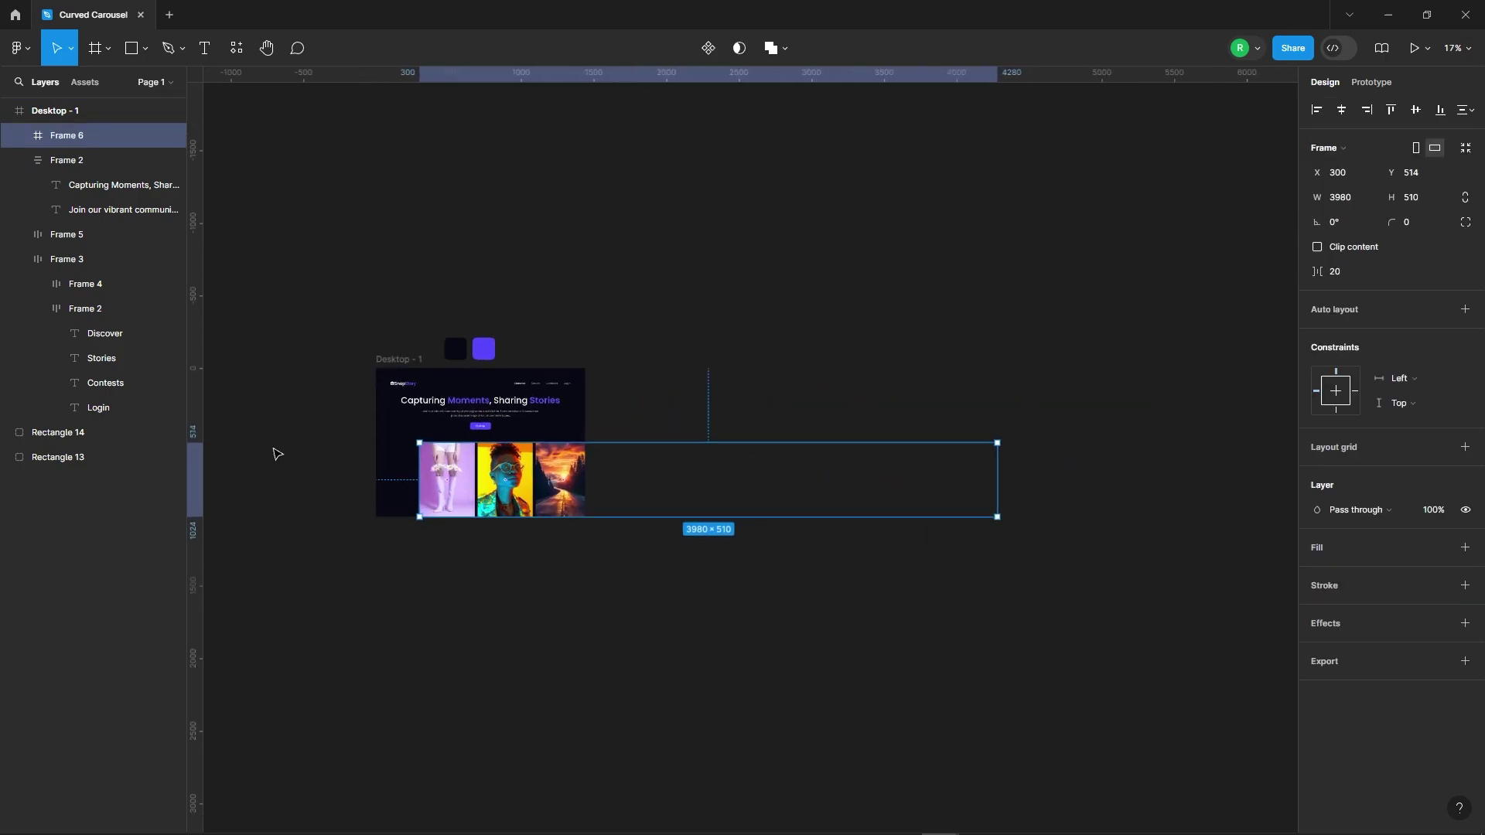
click(1315, 107)
Narrow the card frame to a width of 1440 so its right edge meets the landing page's edge
scroll(391, 458, down, 4)
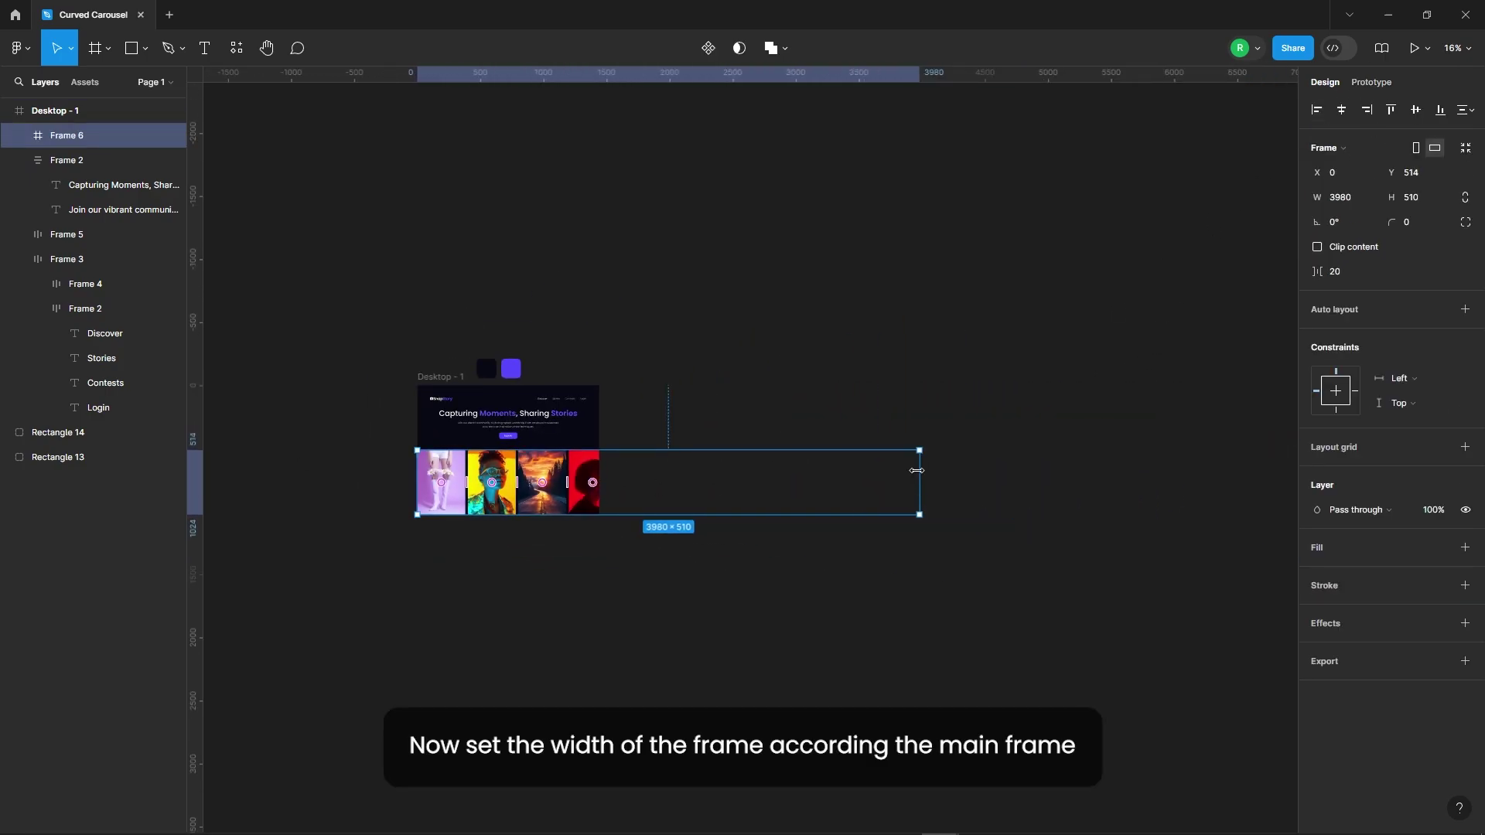
drag(918, 468, 586, 449)
scroll(599, 448, up, 10)
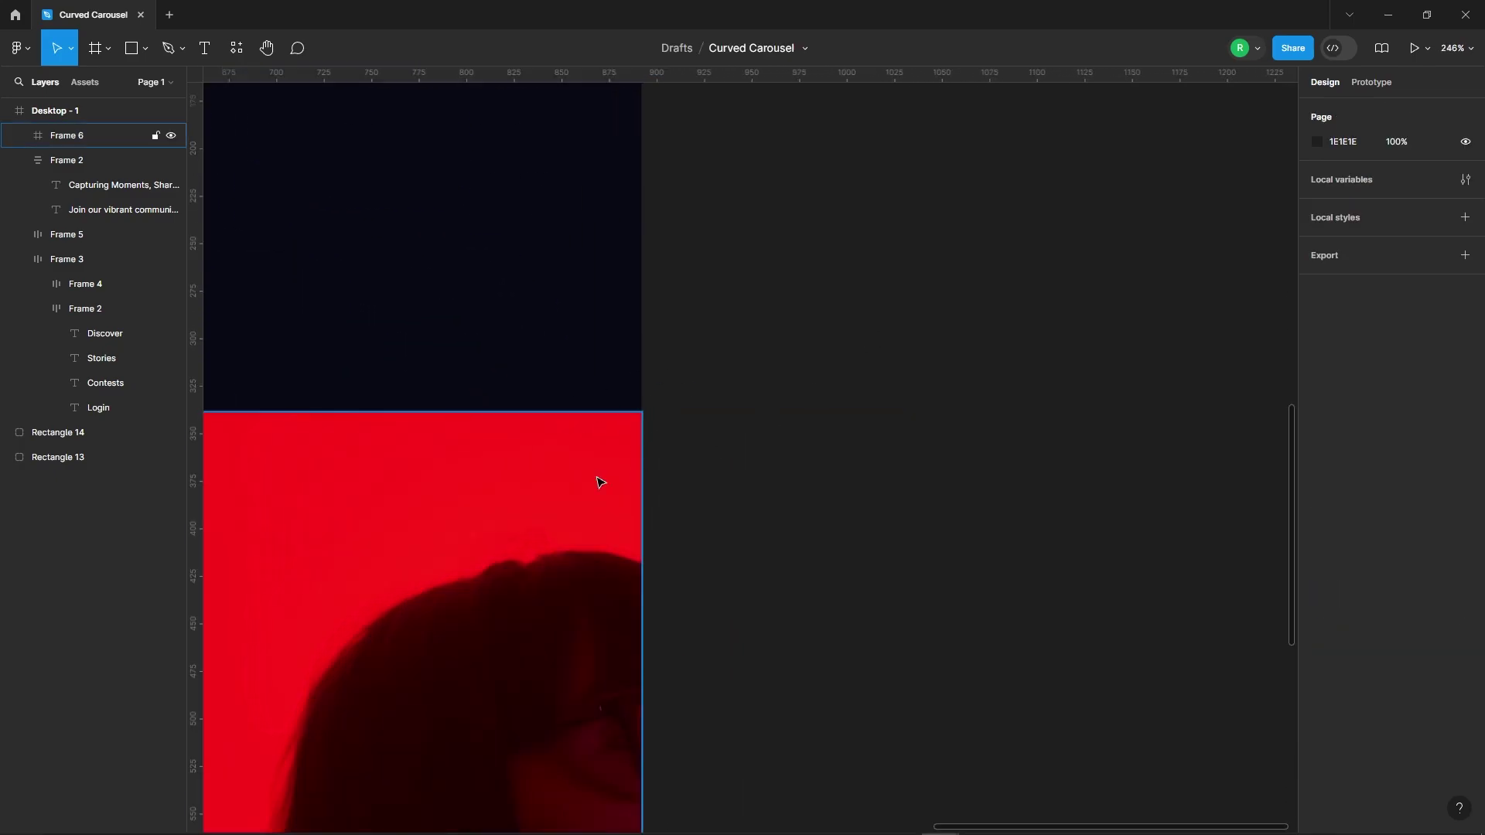
scroll(746, 302, down, 8)
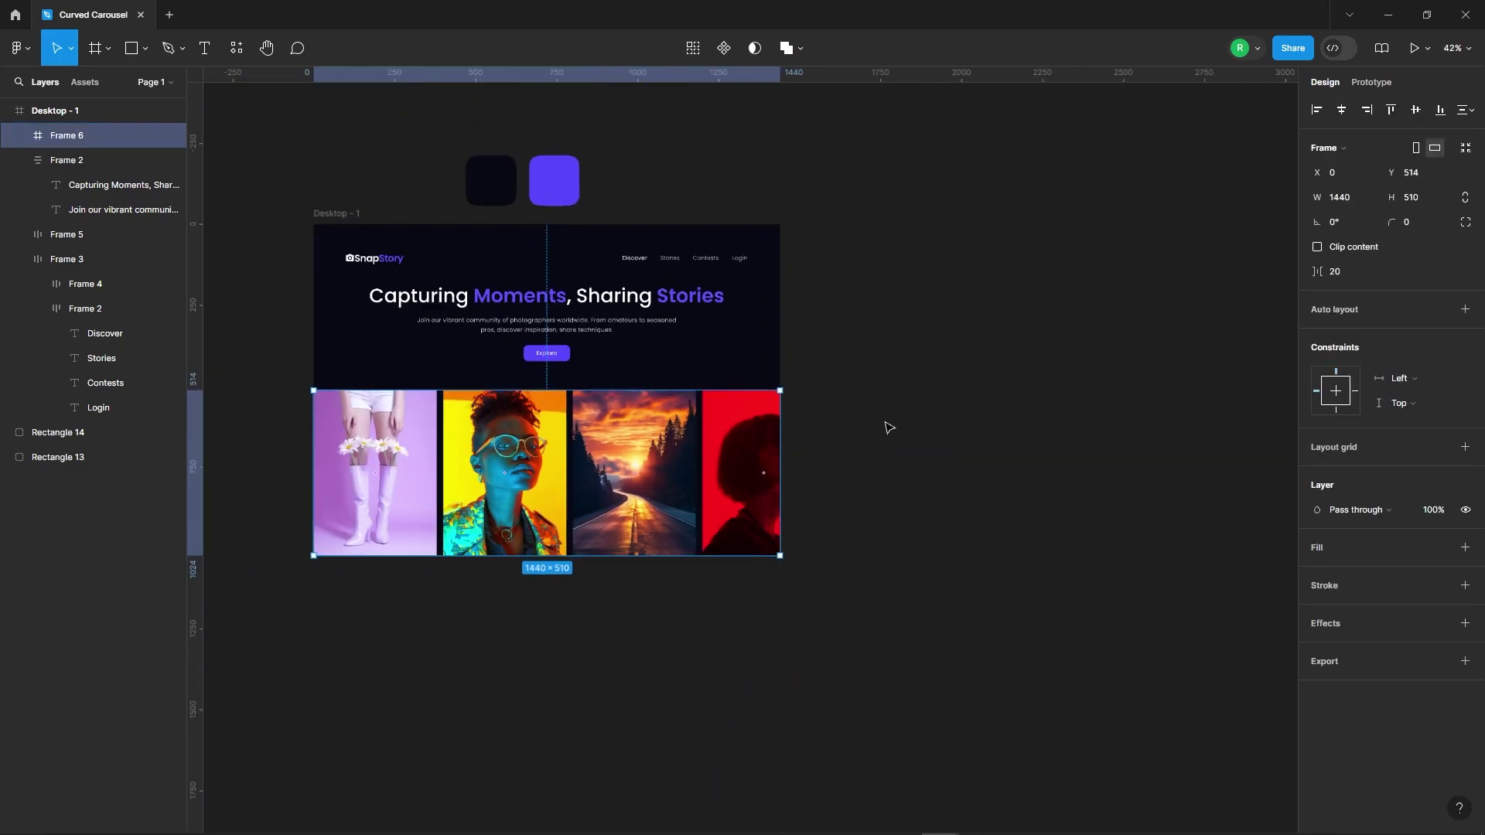
Select all ten cards inside the card frame and shift them about 270 px to the left
click(19, 135)
click(93, 160)
shift+click(102, 383)
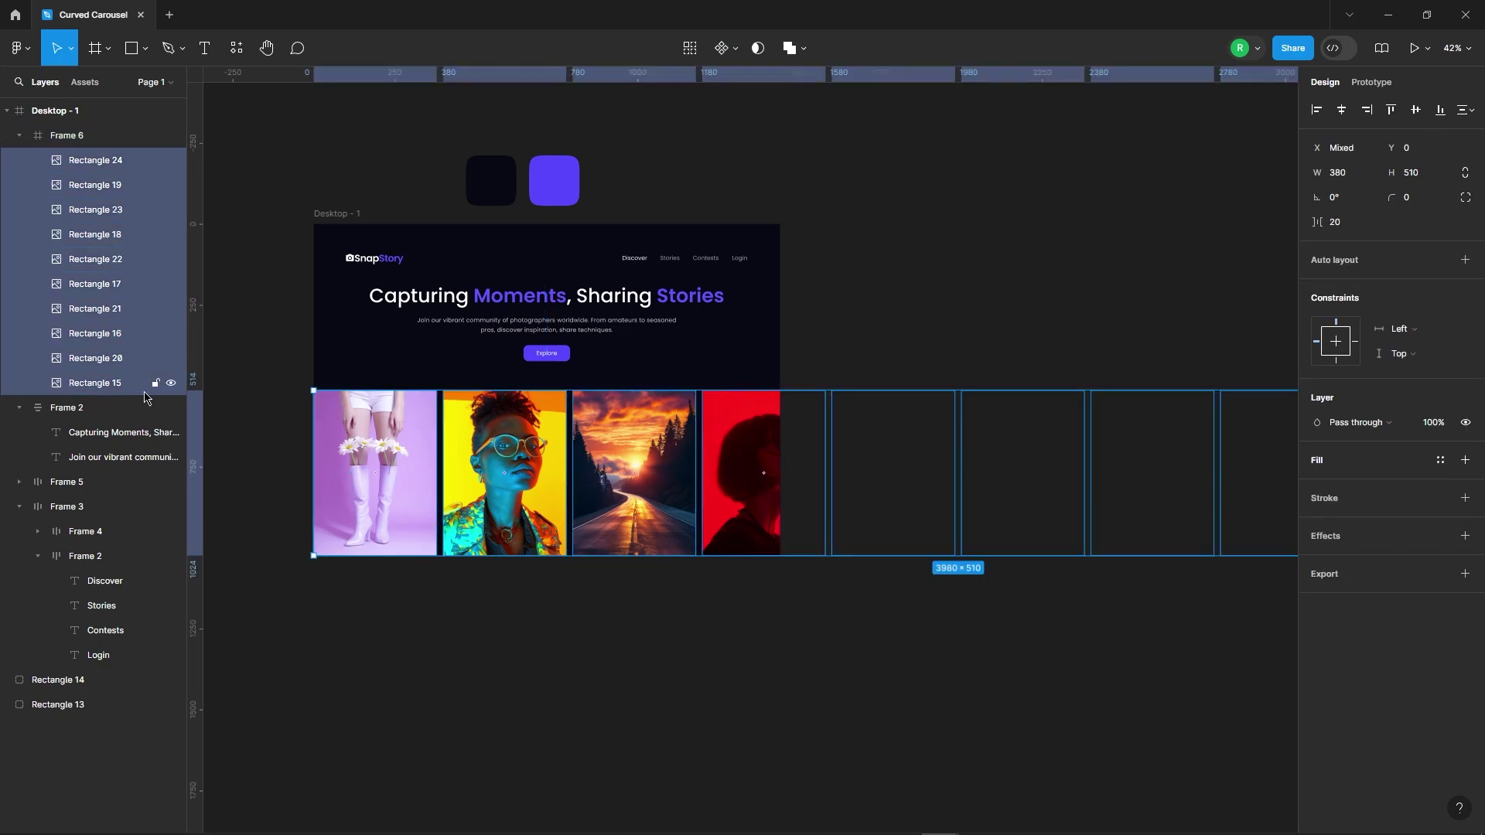
key(shift+Left)
key(shift+Left)
key(shift+Left)
key(shift+Left)
key(shift+Left)
key(shift+Left)
key(shift+Left)
key(shift+Left)
key(shift+Left)
key(shift+Left)
key(shift+Left)
key(shift+Left)
key(shift+Left)
key(shift+Left)
key(shift+Left)
key(shift+Left)
key(shift+Left)
key(shift+Left)
key(shift+Left)
key(shift+Left)
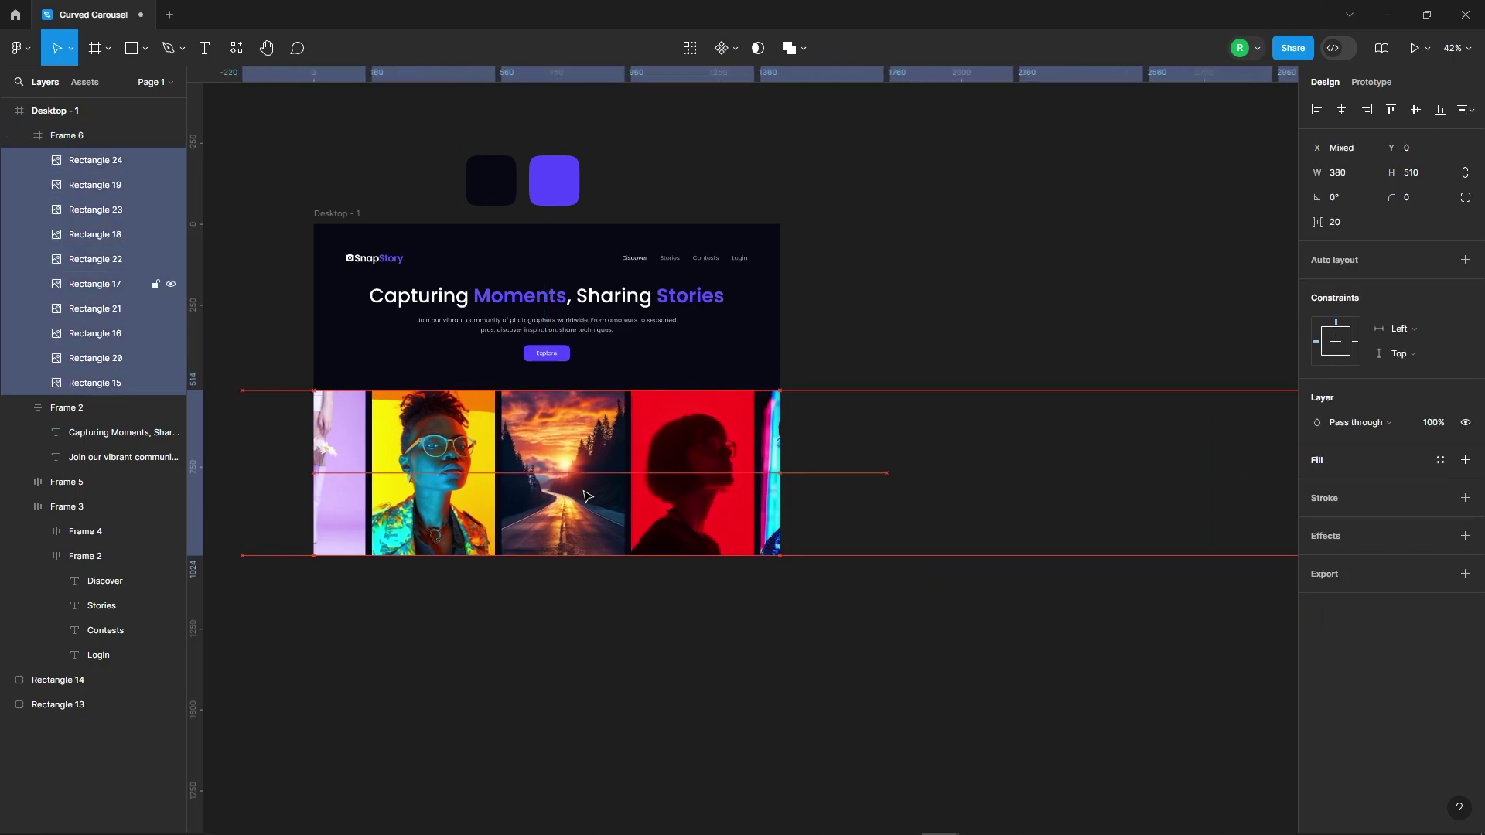
key(shift+Left)
key(shift+Left)
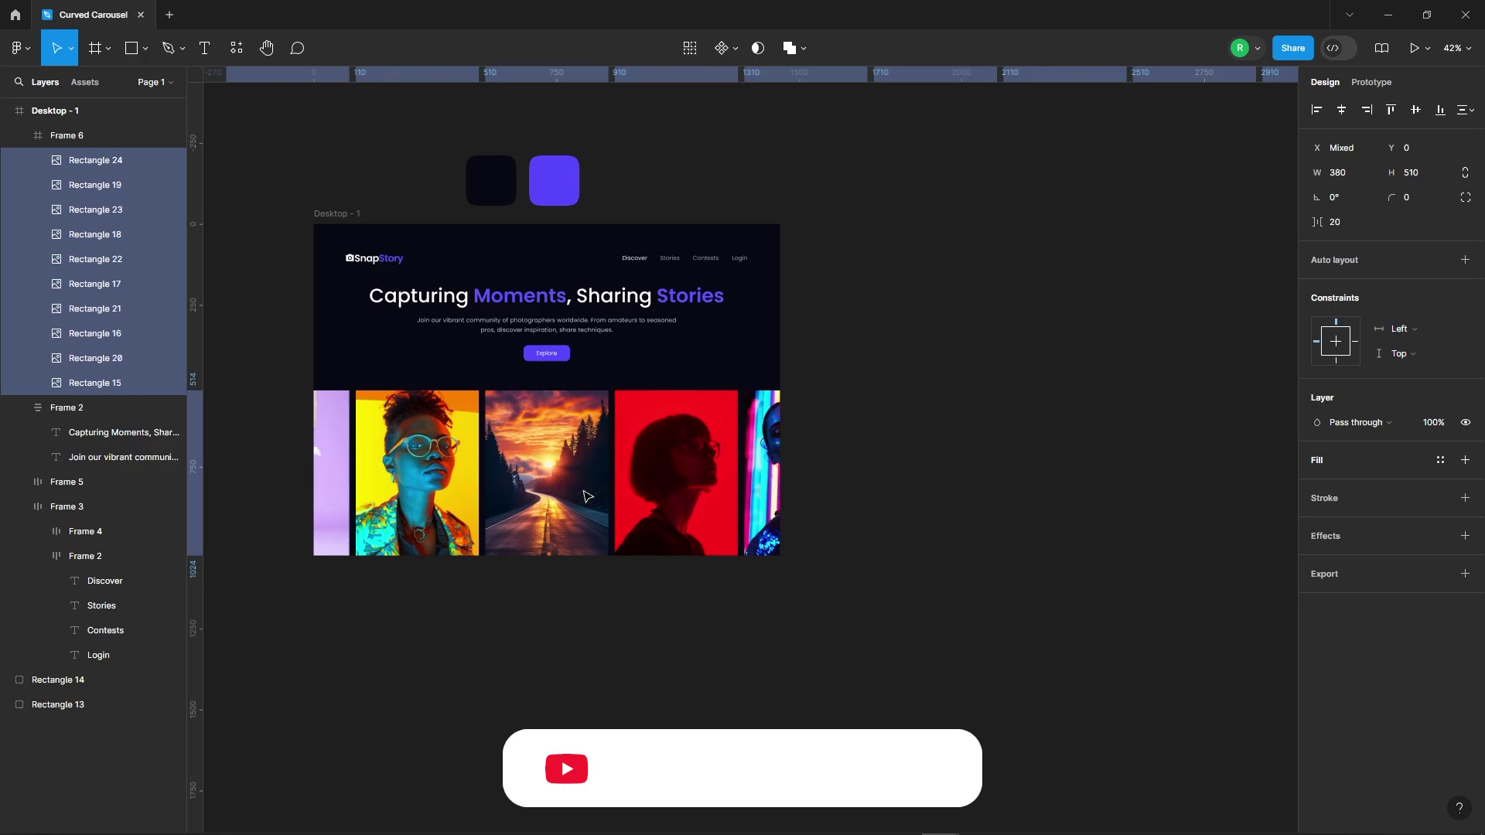
click(894, 687)
Move the card frame out of Desktop - 1 onto the empty canvas to the right of the page
scroll(893, 688, down, 3)
click(515, 495)
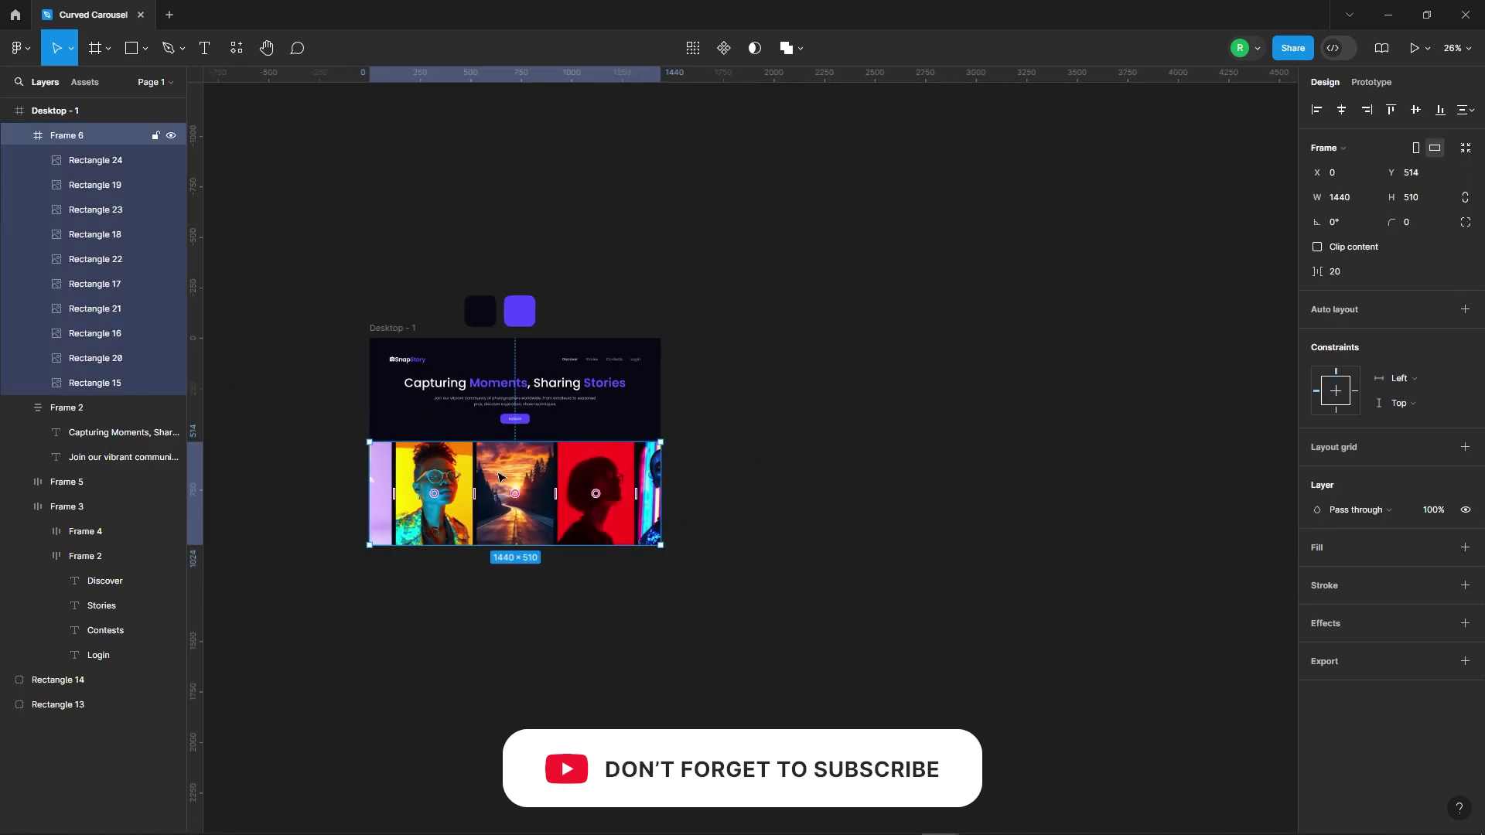
drag(515, 495, 998, 295)
scroll(693, 364, down, 2)
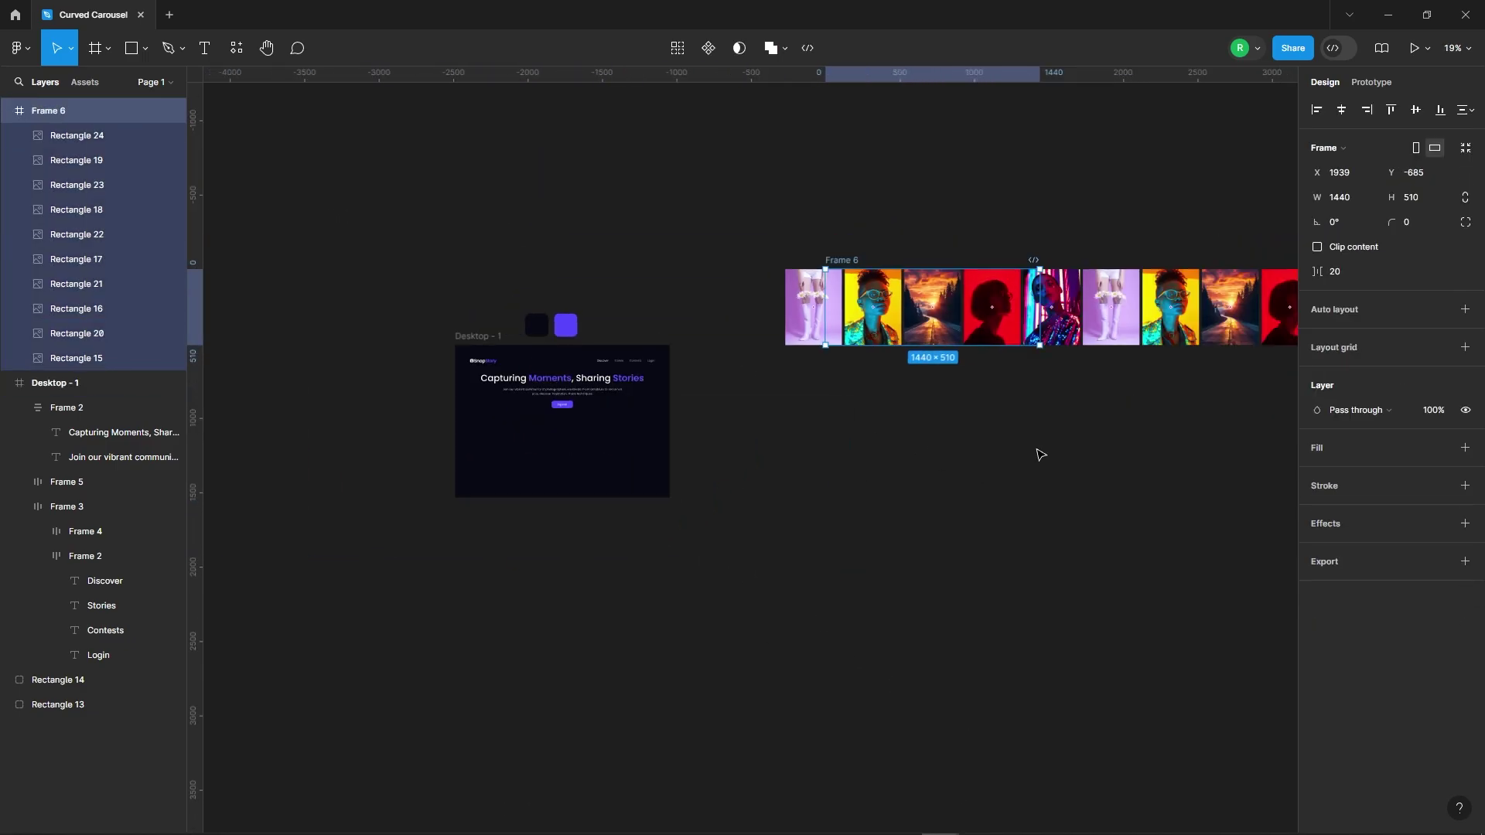
Duplicate the card frame and place the copy directly beneath the original, aligned at the same X position of 1939
click(746, 420)
scroll(746, 420, down, 2)
click(811, 306)
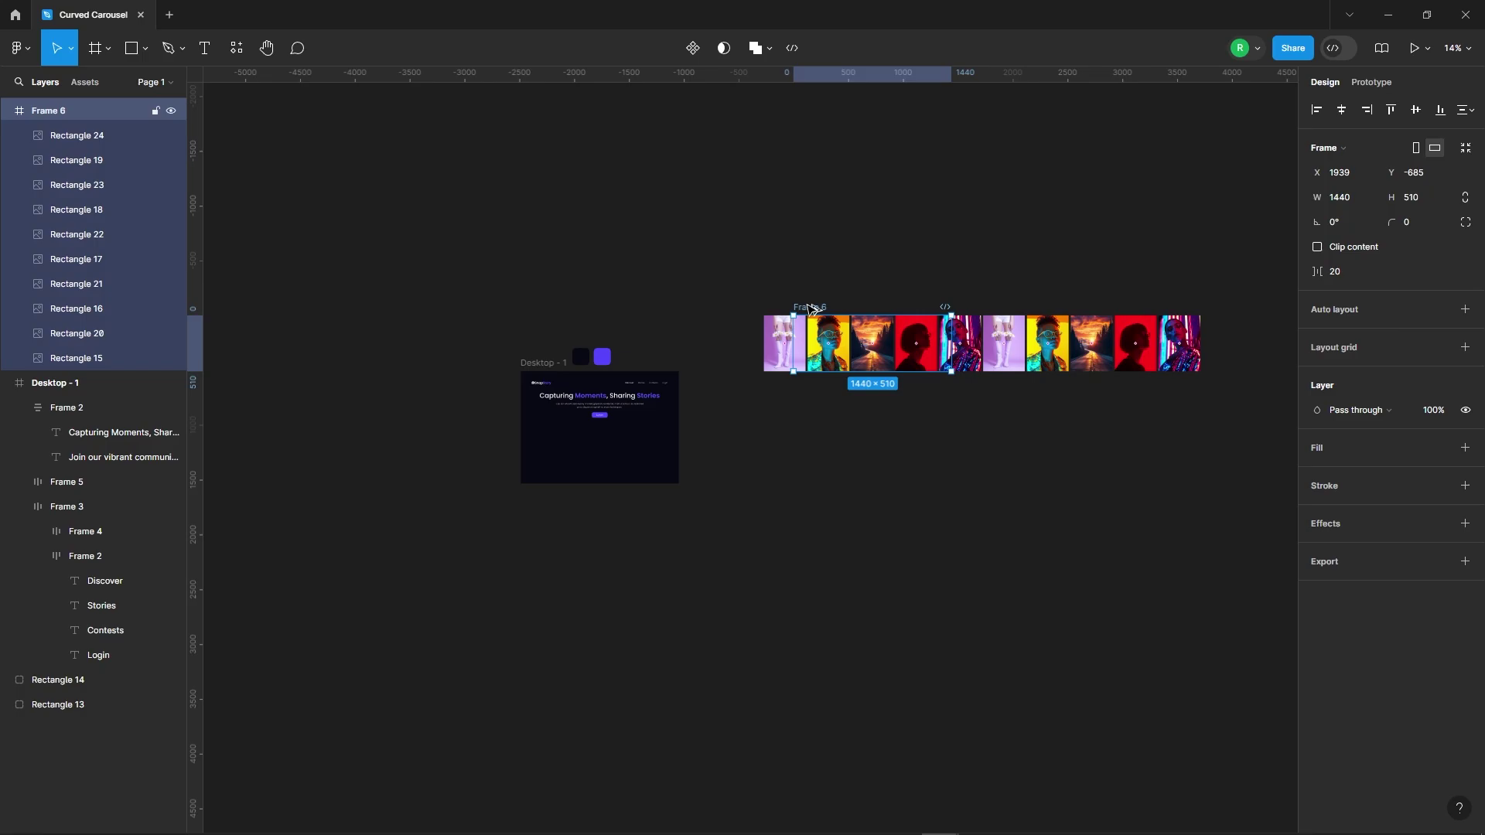
drag(821, 358, 890, 414)
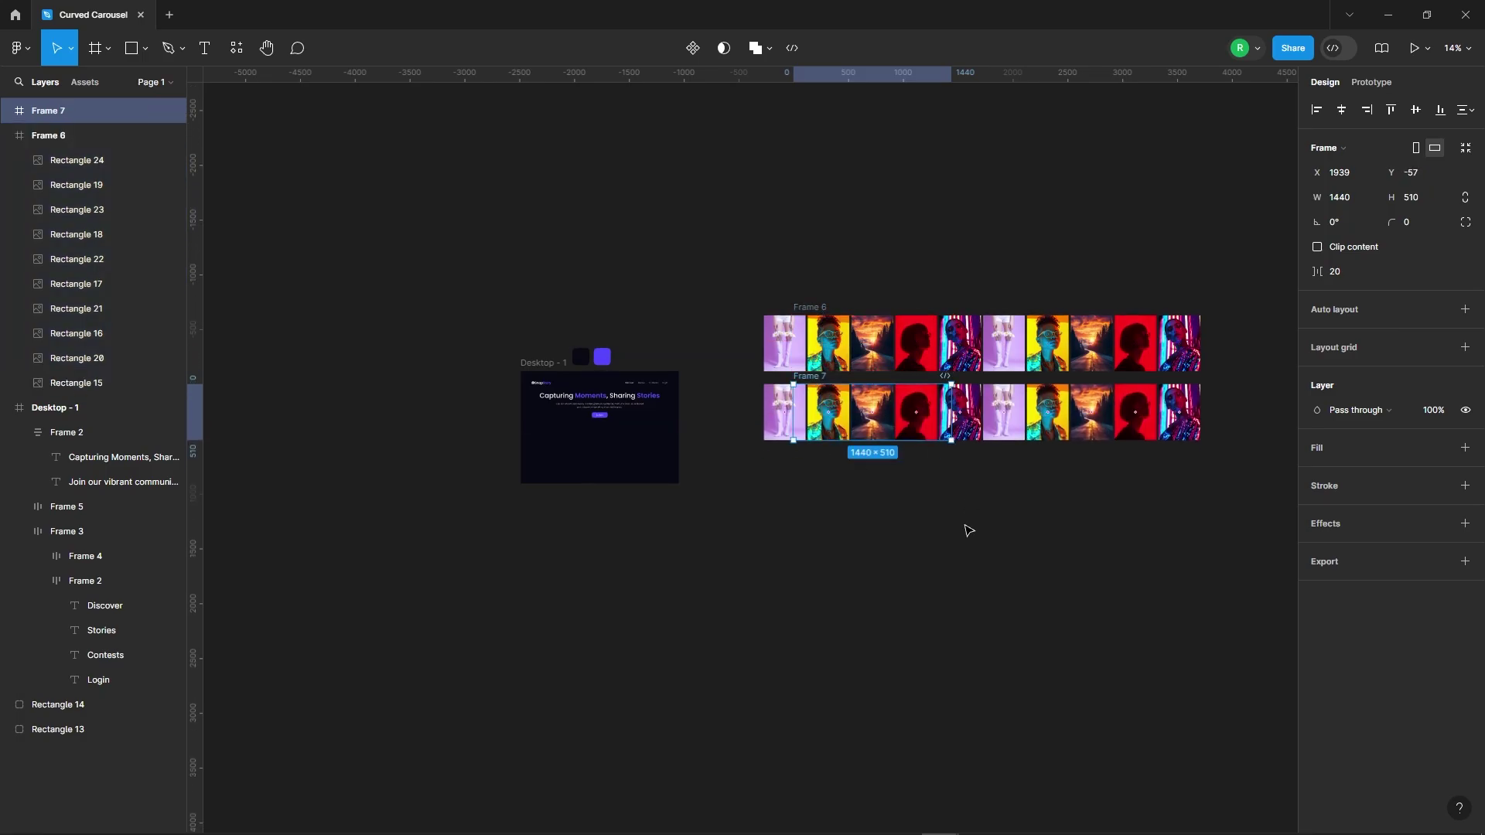
click(951, 464)
Add a vertical ruler guide at 2049, on the right edge of the upper frame's first purple boots card
scroll(780, 380, up, 10)
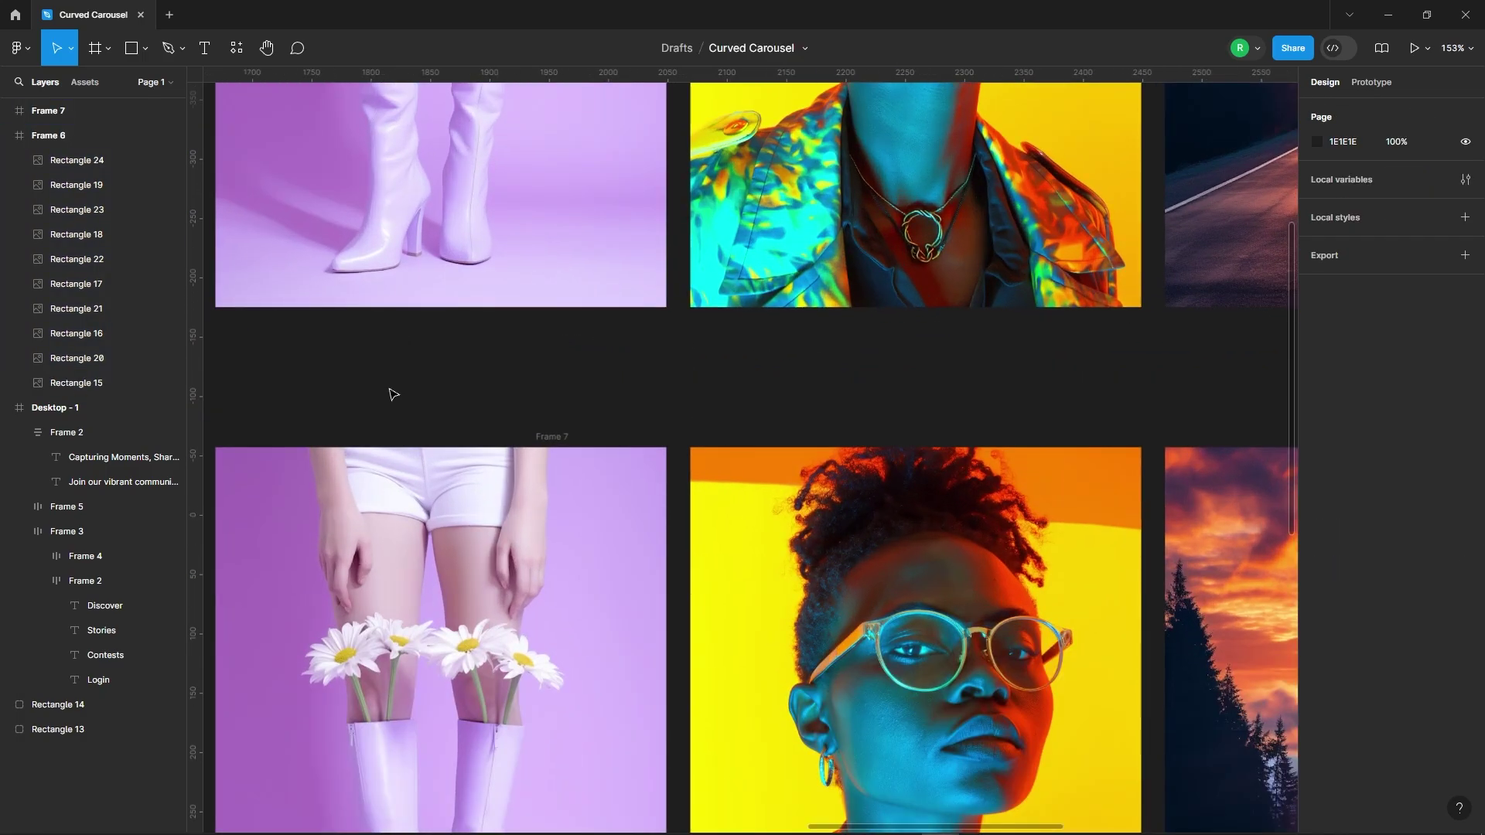
drag(203, 359, 670, 310)
scroll(685, 301, up, 5)
scroll(665, 340, up, 5)
drag(607, 410, 596, 441)
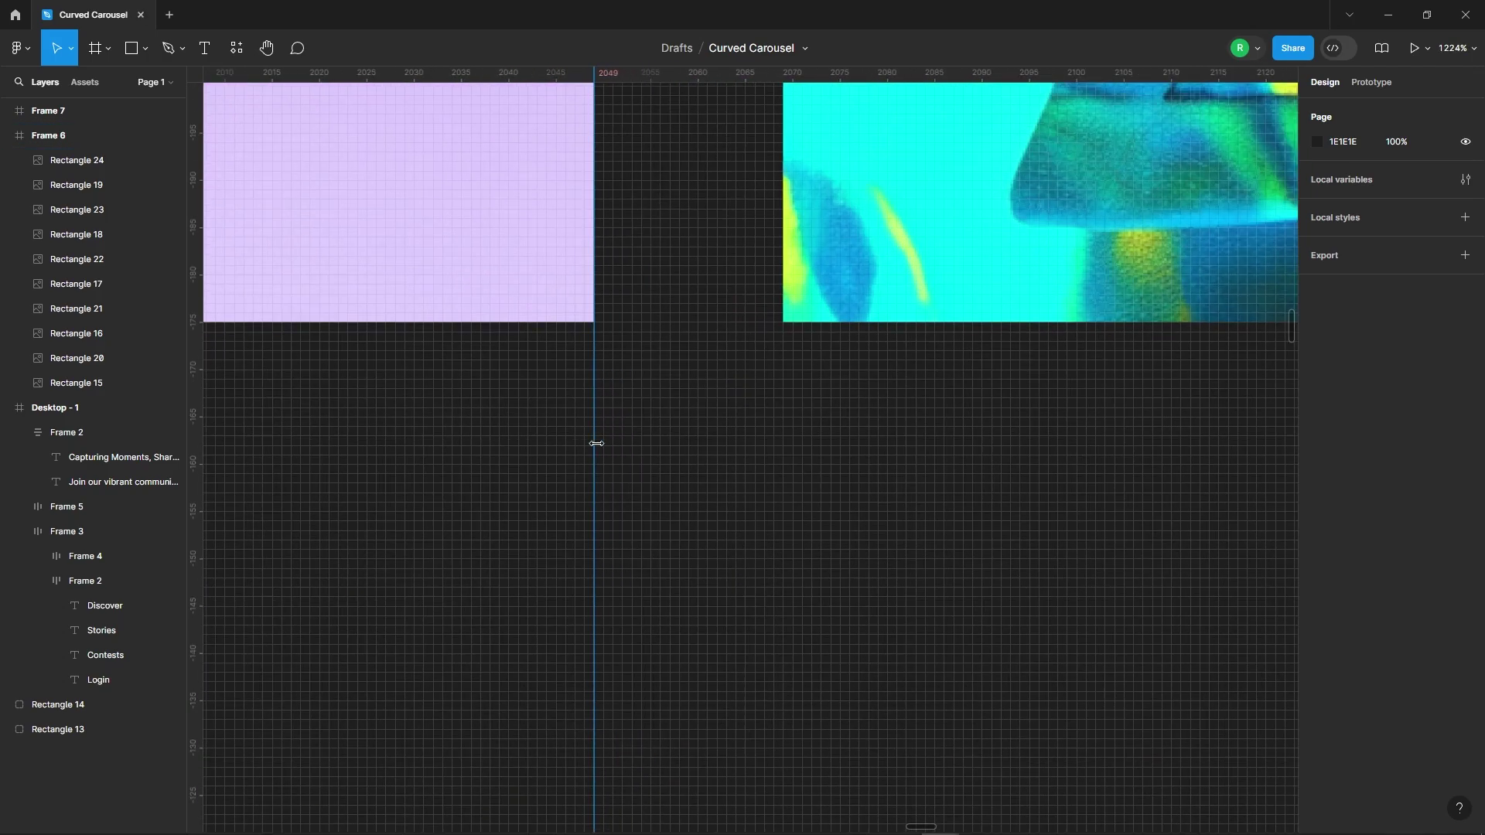
scroll(595, 418, down, 4)
scroll(595, 398, down, 3)
scroll(597, 420, down, 4)
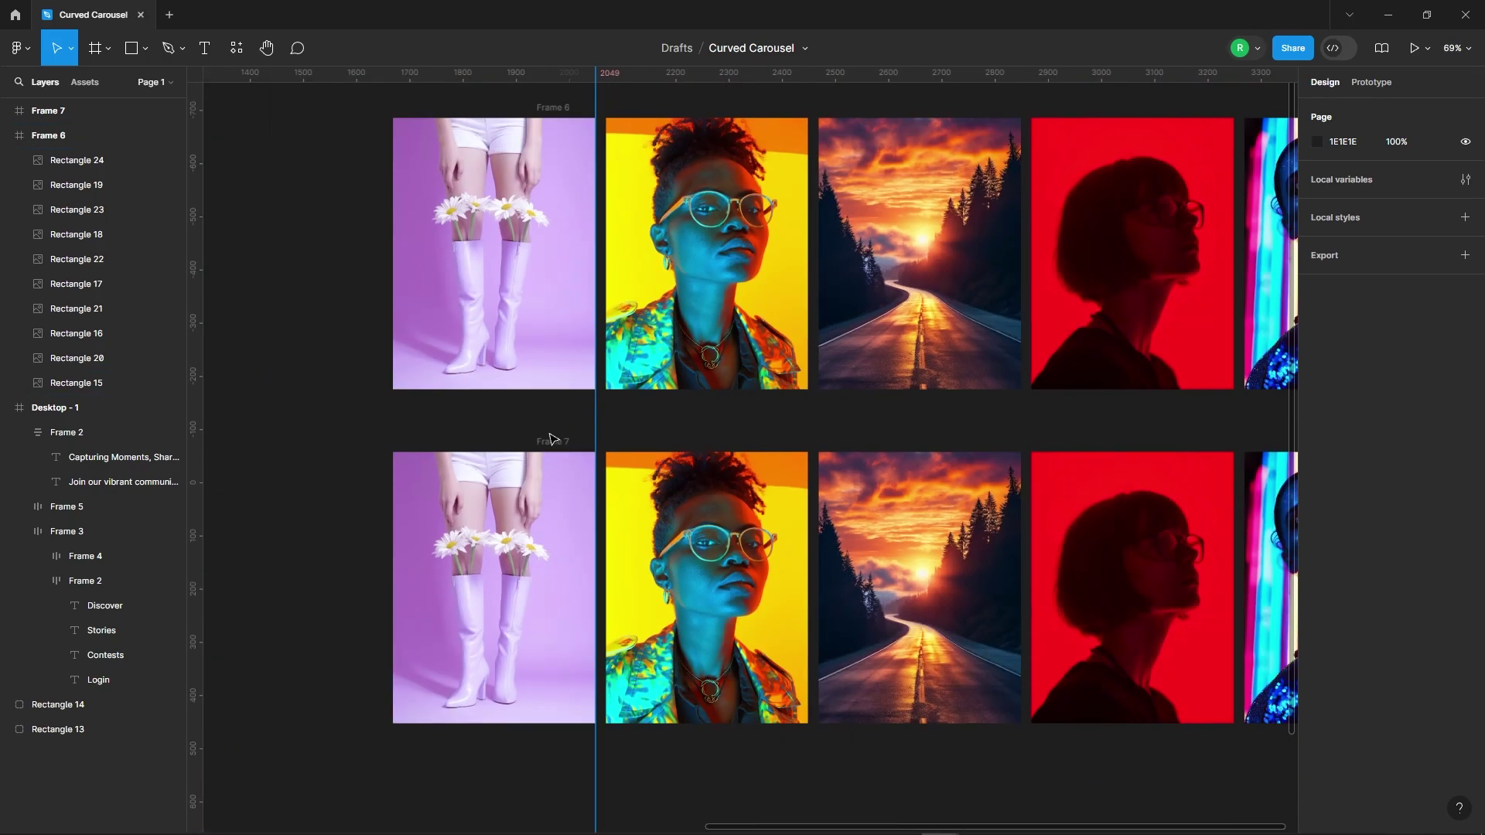
Select all ten cards in the lower frame and slide them left until the duplicate purple boots card is near the guide
click(77, 111)
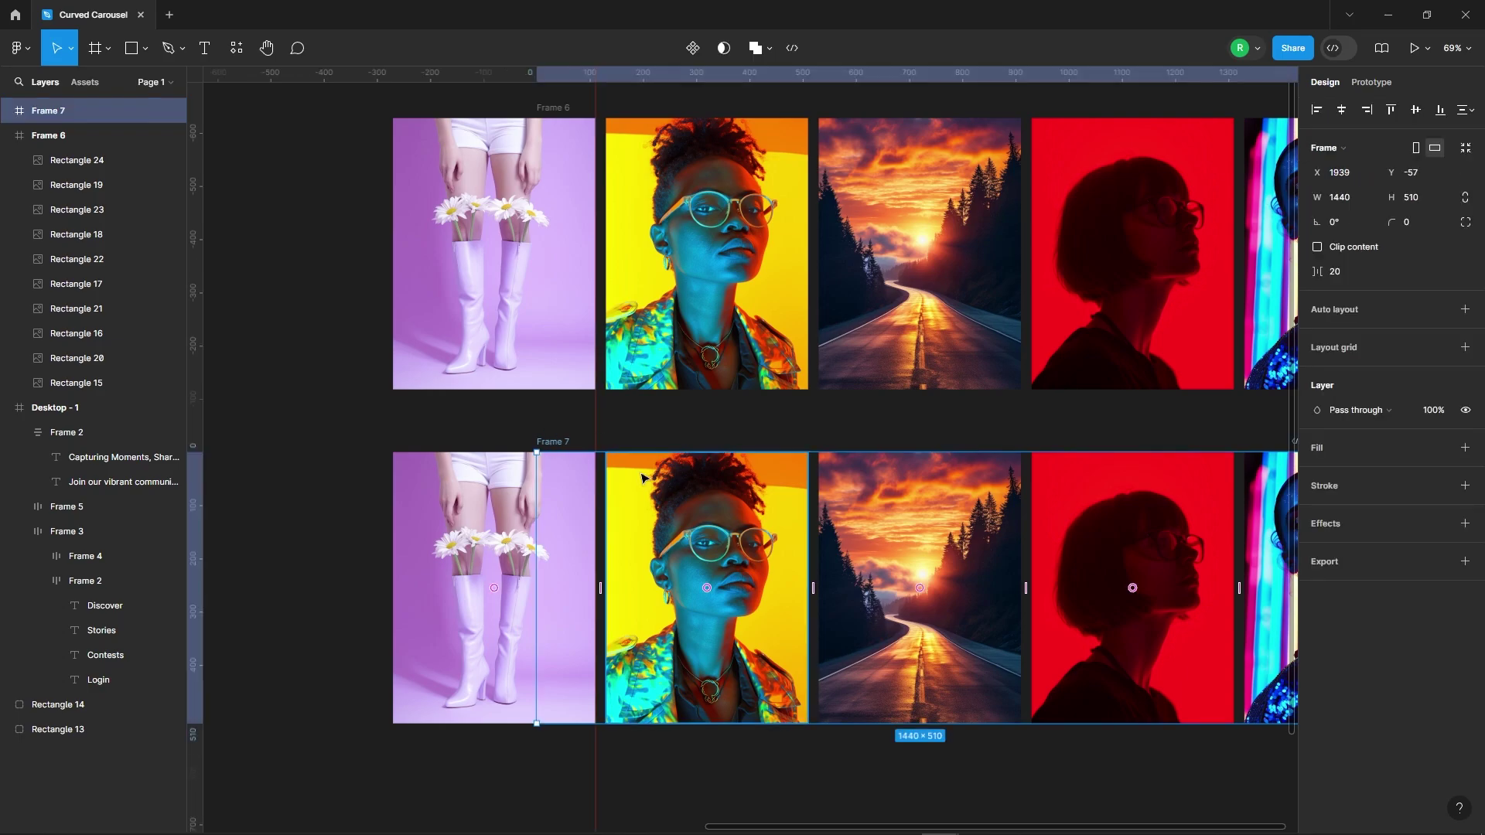
click(8, 112)
click(77, 135)
shift+click(96, 360)
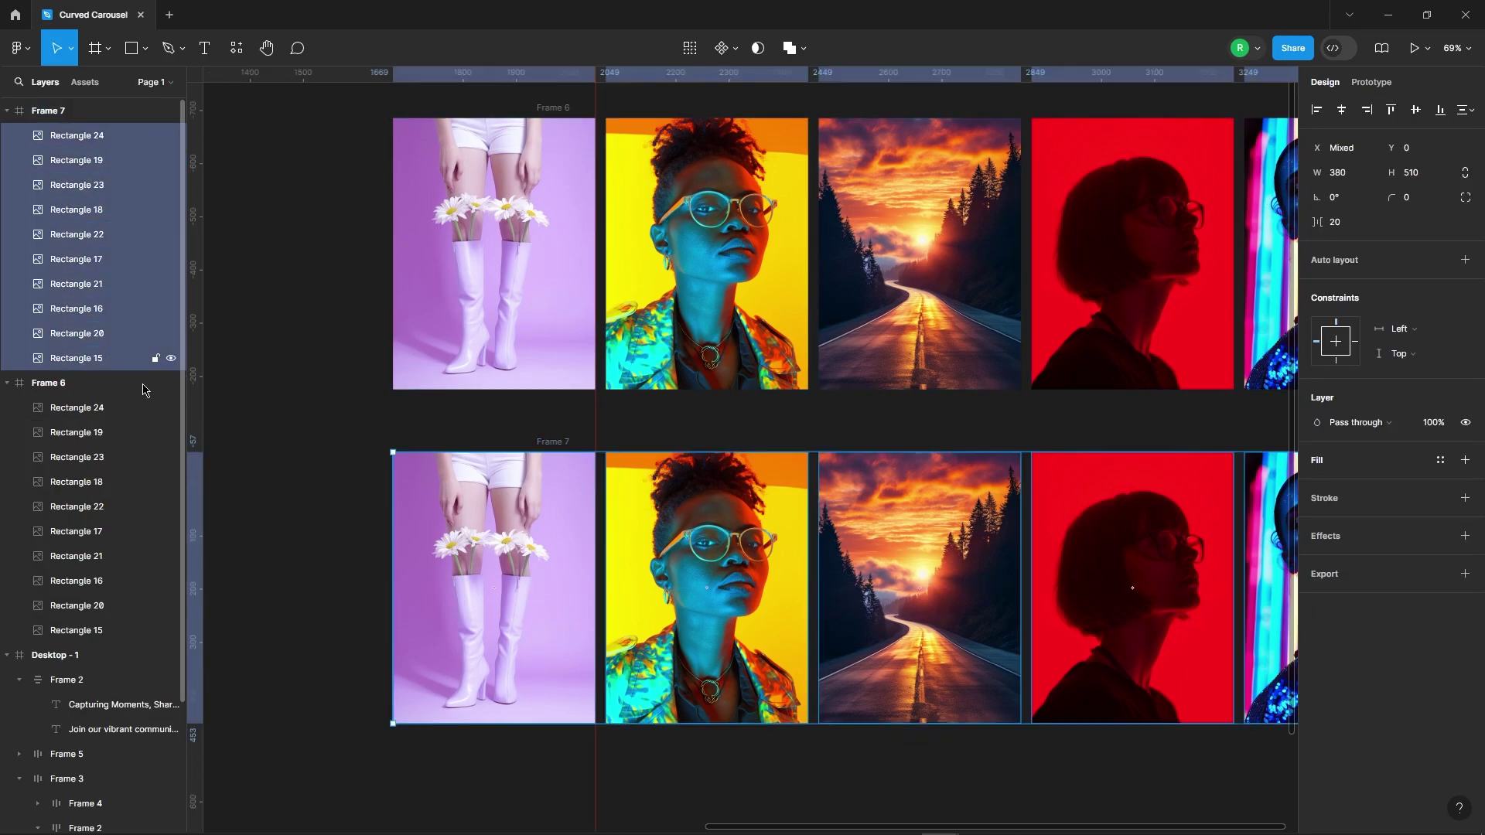
drag(1019, 534, 971, 534)
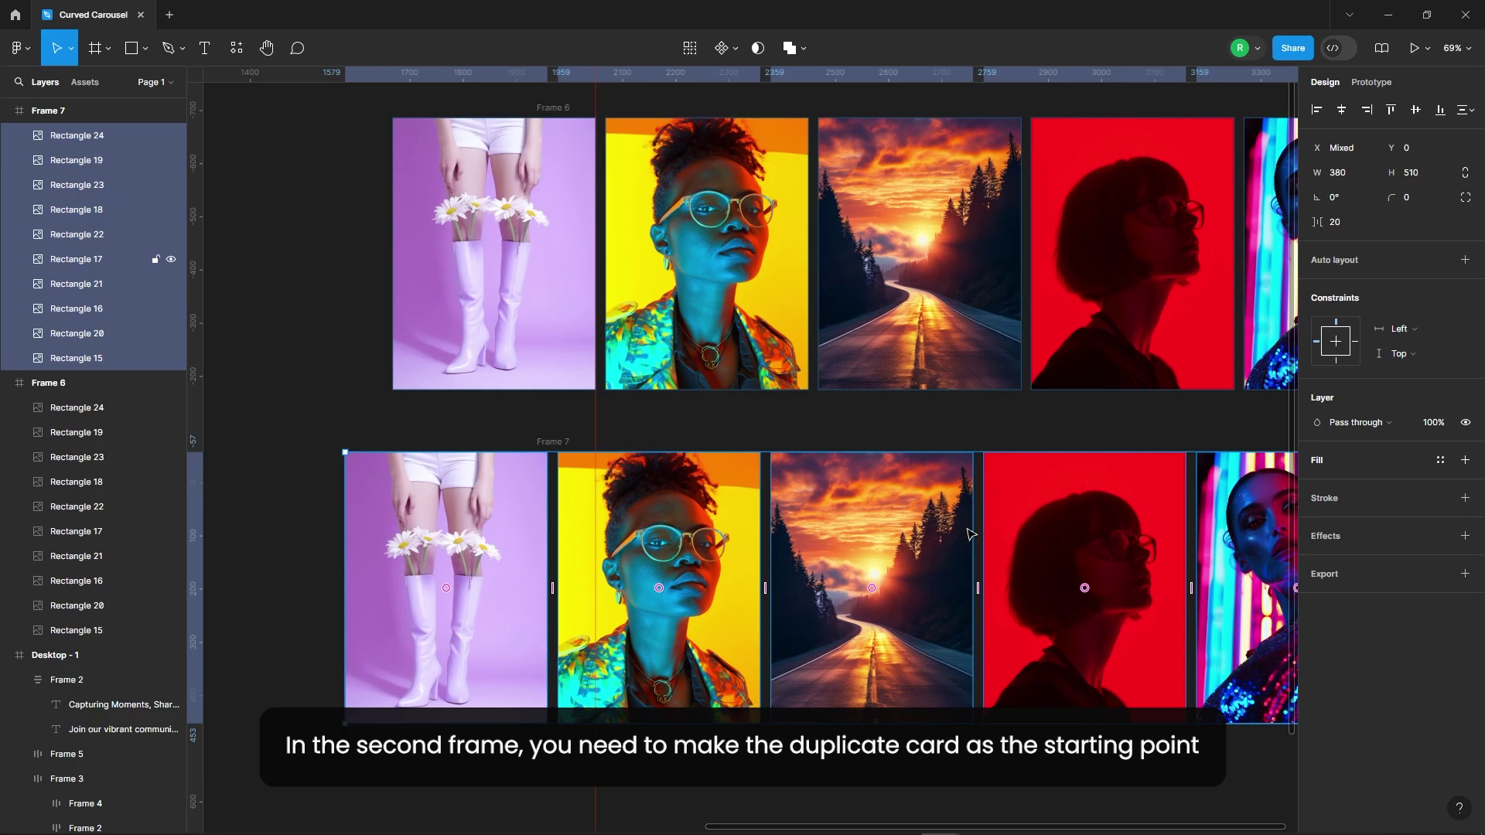
drag(1073, 524, 679, 528)
drag(889, 542, 634, 524)
Nudge the lower frame's cards 9 px left so the duplicate boots card's right edge meets the guide at 2049
scroll(596, 469, up, 10)
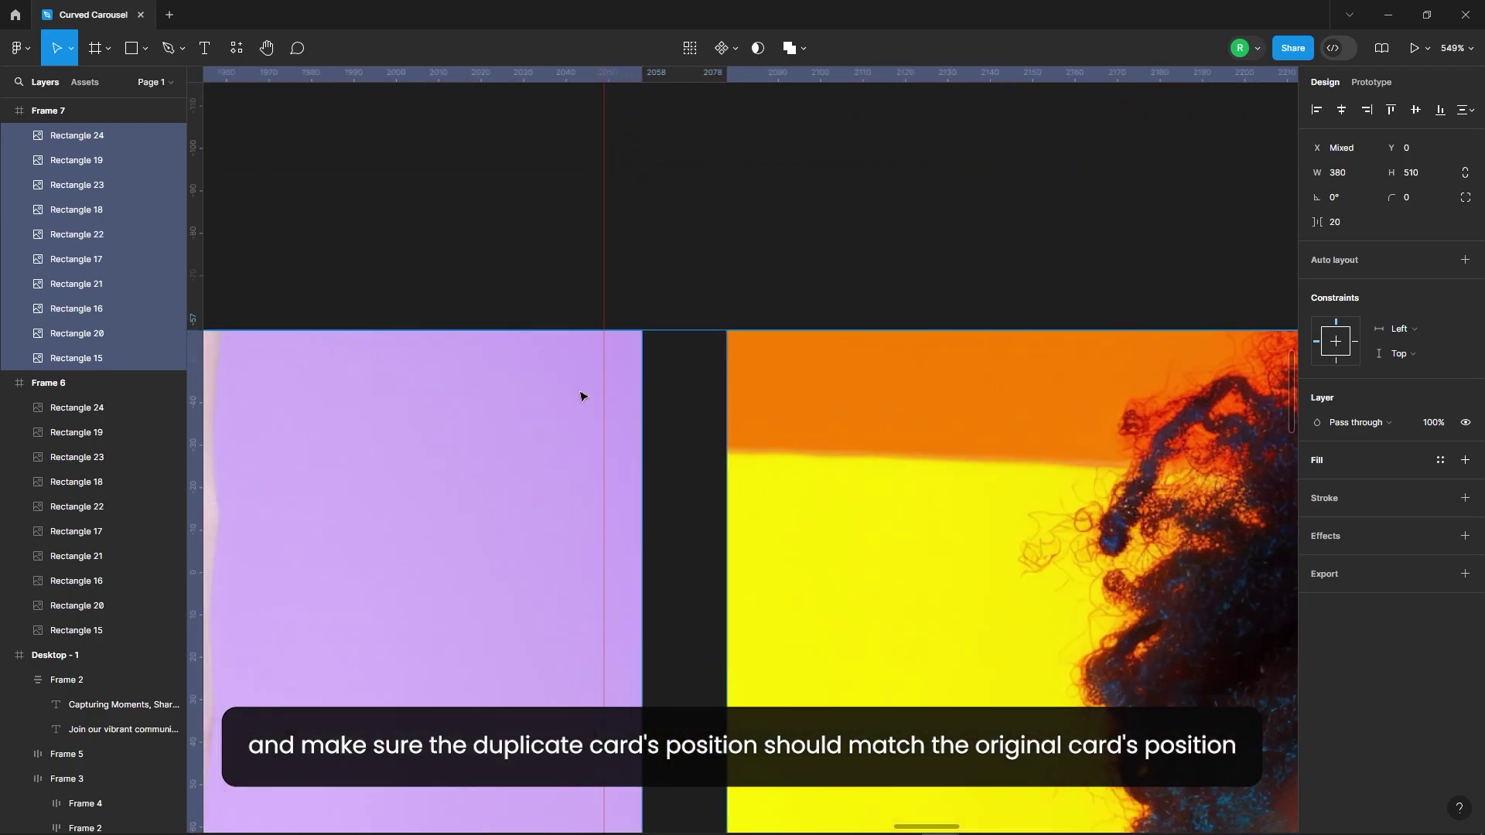
key(Left)
key(Left)
key(Left)
key(Left)
key(Left)
key(Left)
key(Left)
key(Left)
key(Left)
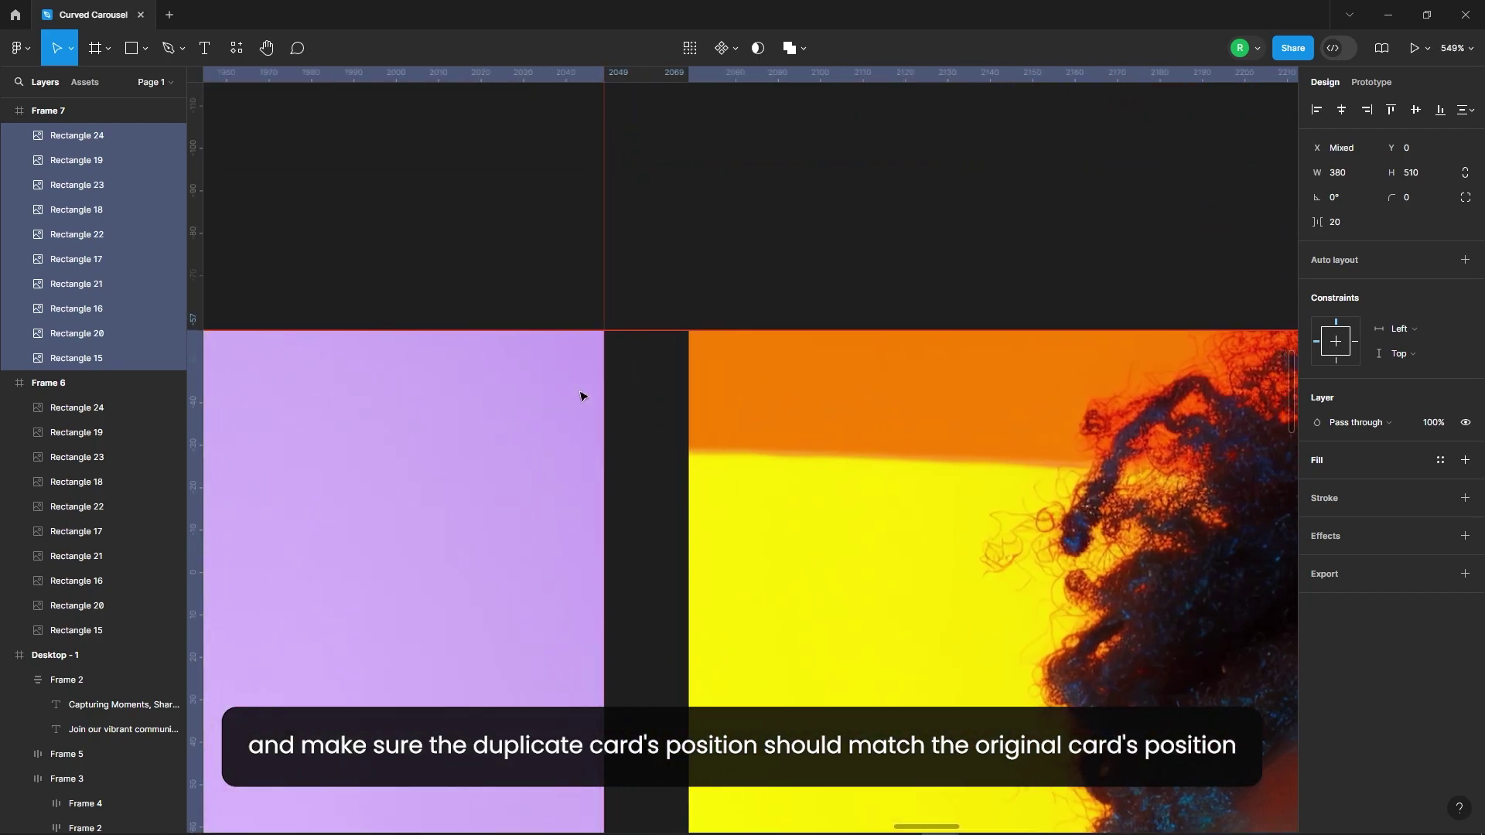
scroll(613, 335, down, 5)
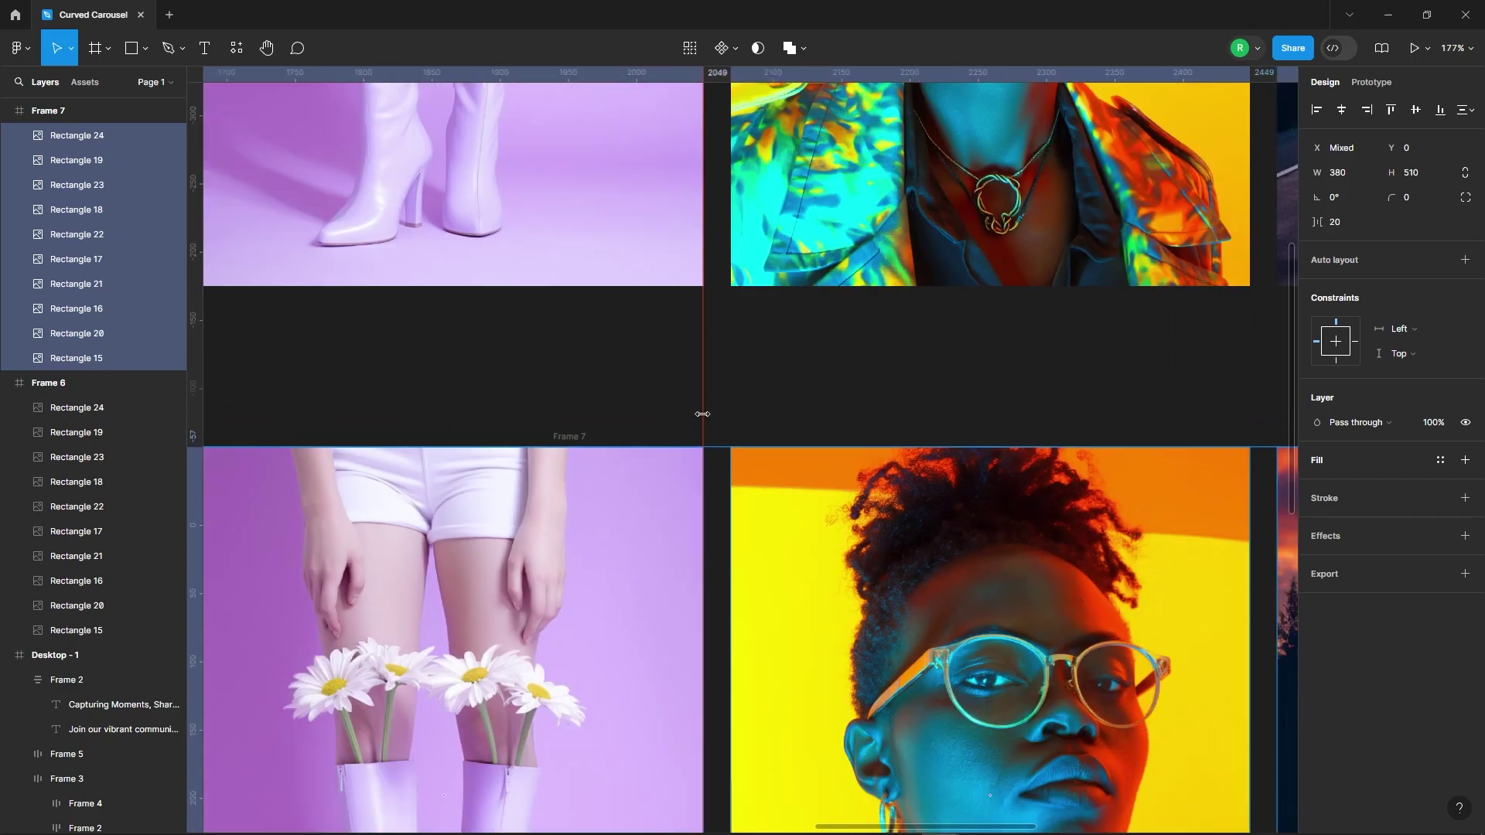
click(624, 402)
Turn on Clip content for both the lower and the upper card frame
click(570, 436)
scroll(570, 436, down, 7)
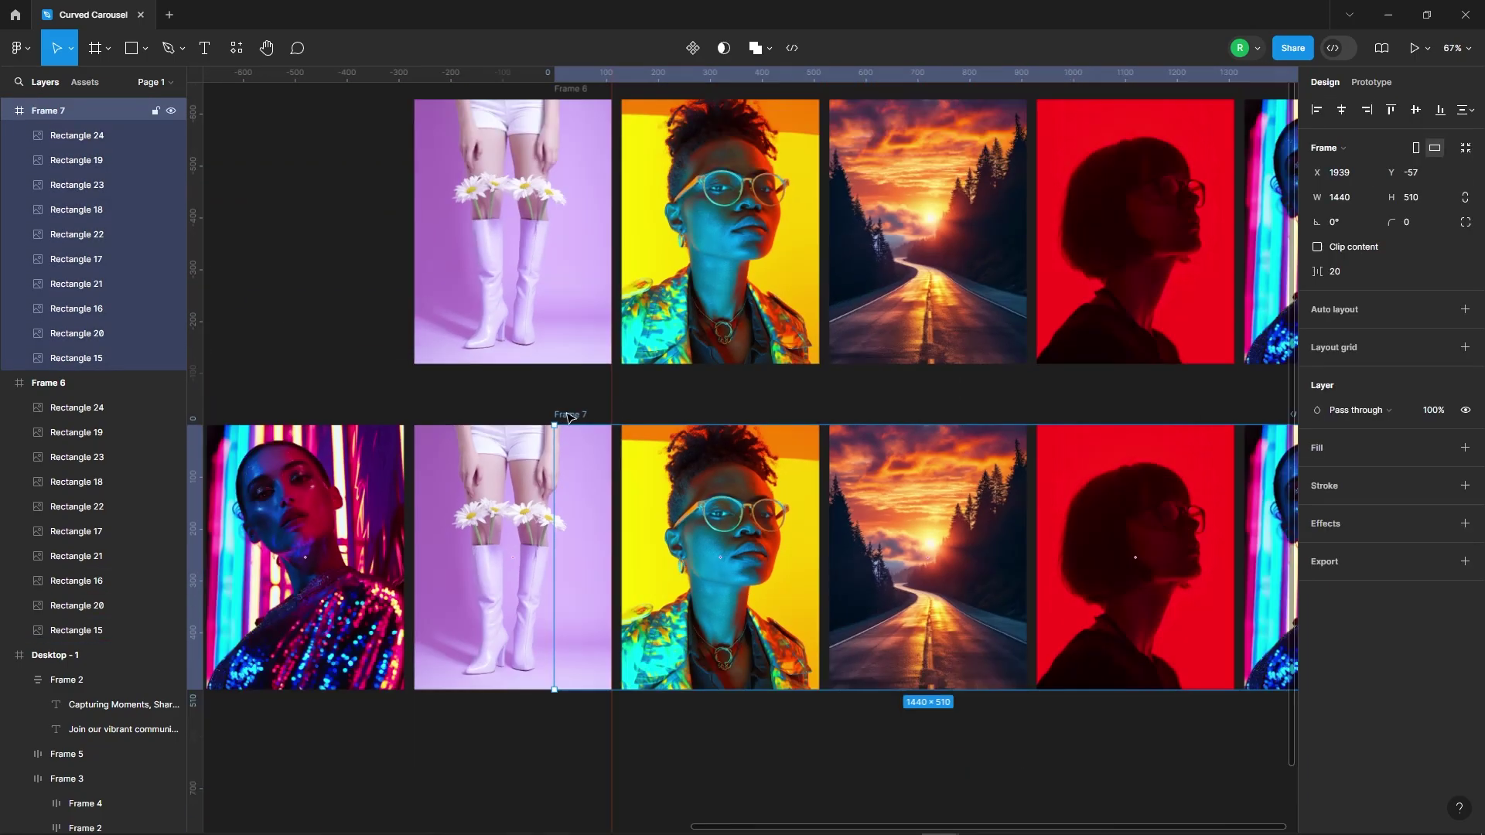
click(1368, 249)
scroll(909, 505, down, 2)
click(984, 480)
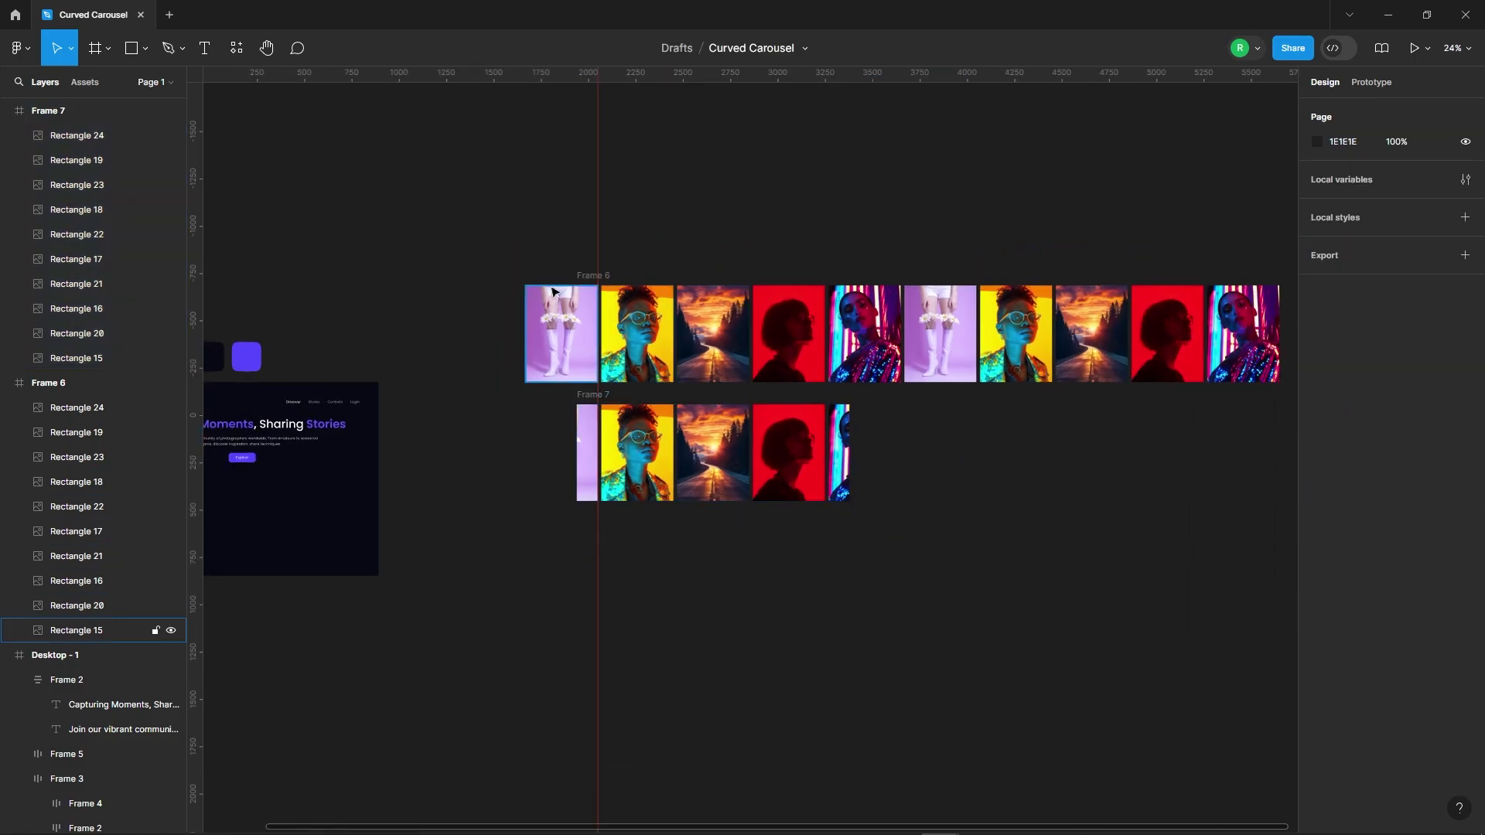
click(615, 277)
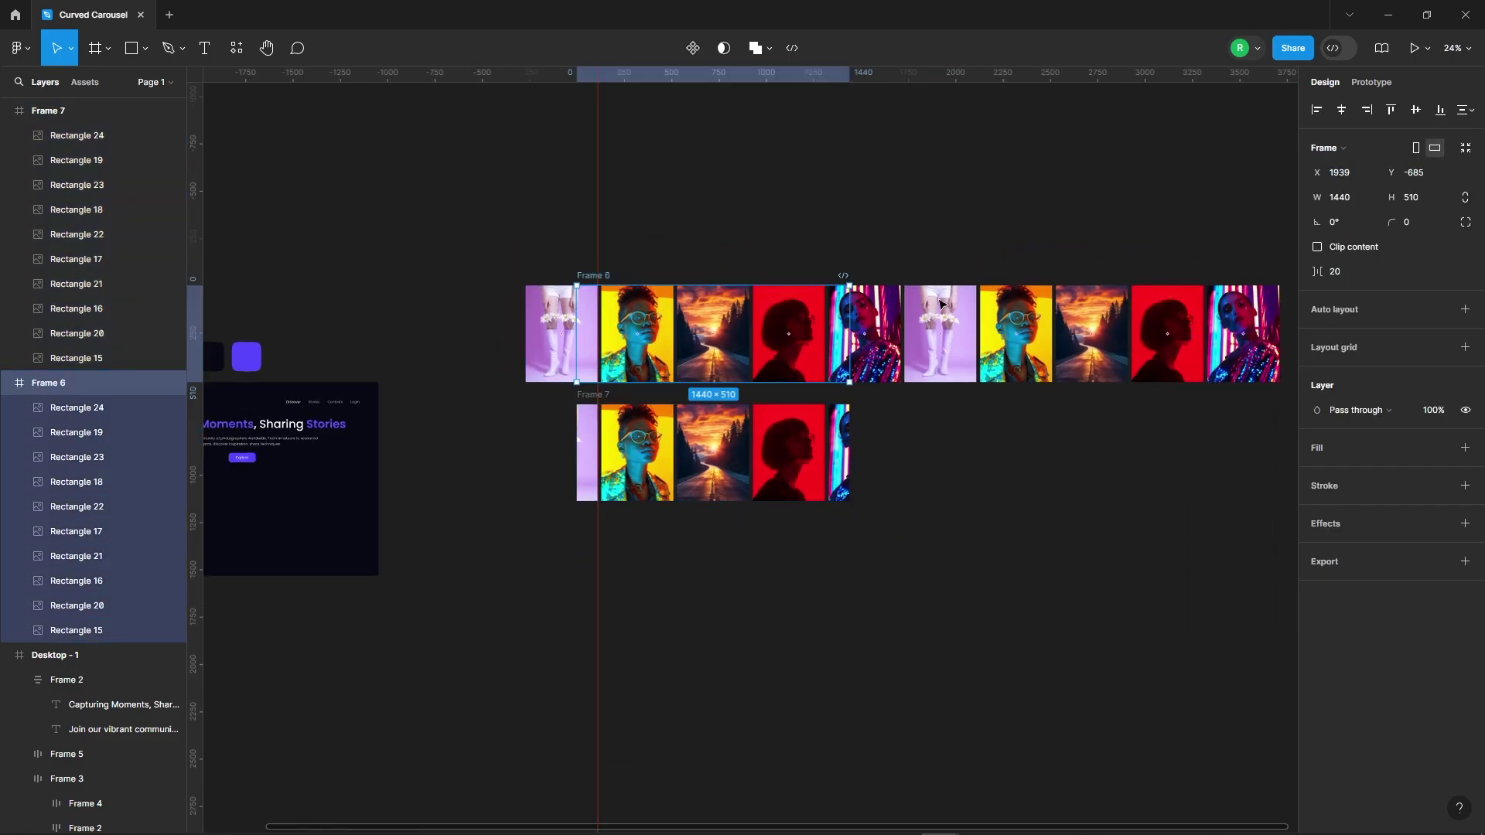
click(1364, 248)
click(916, 206)
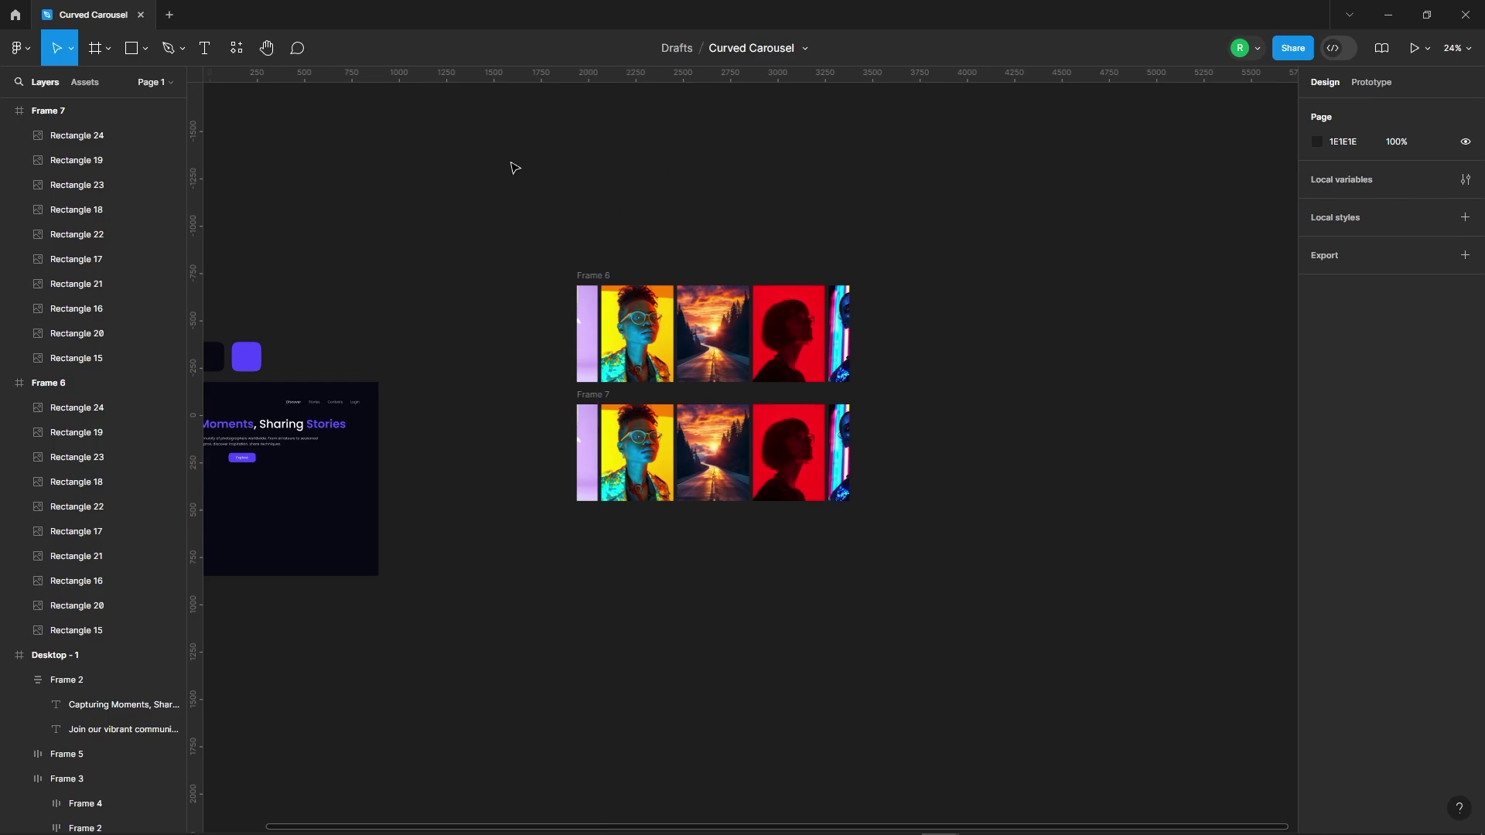
Select both card frames and combine them into a component set
drag(511, 166, 1028, 658)
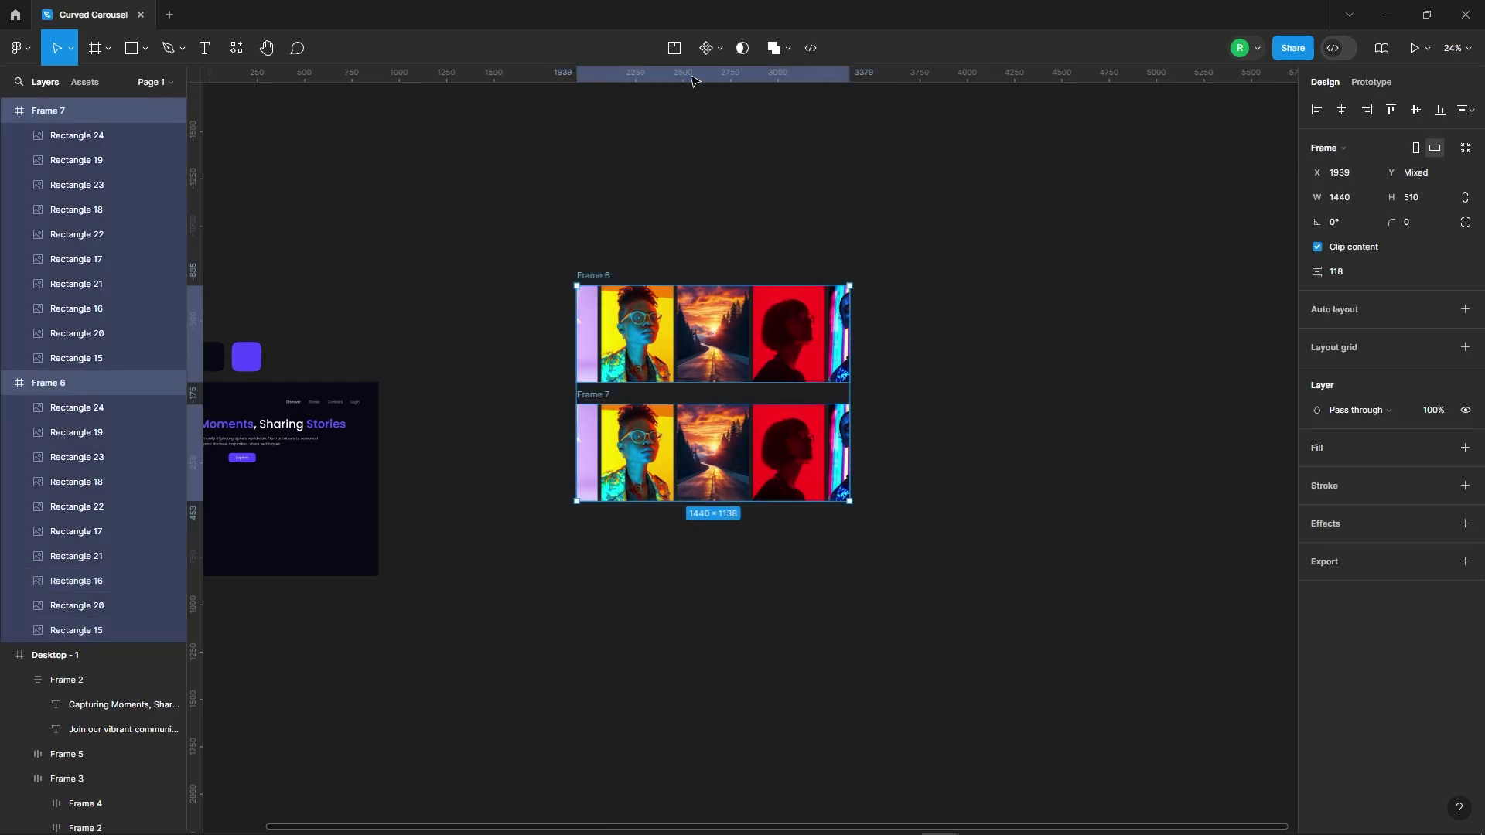
click(715, 45)
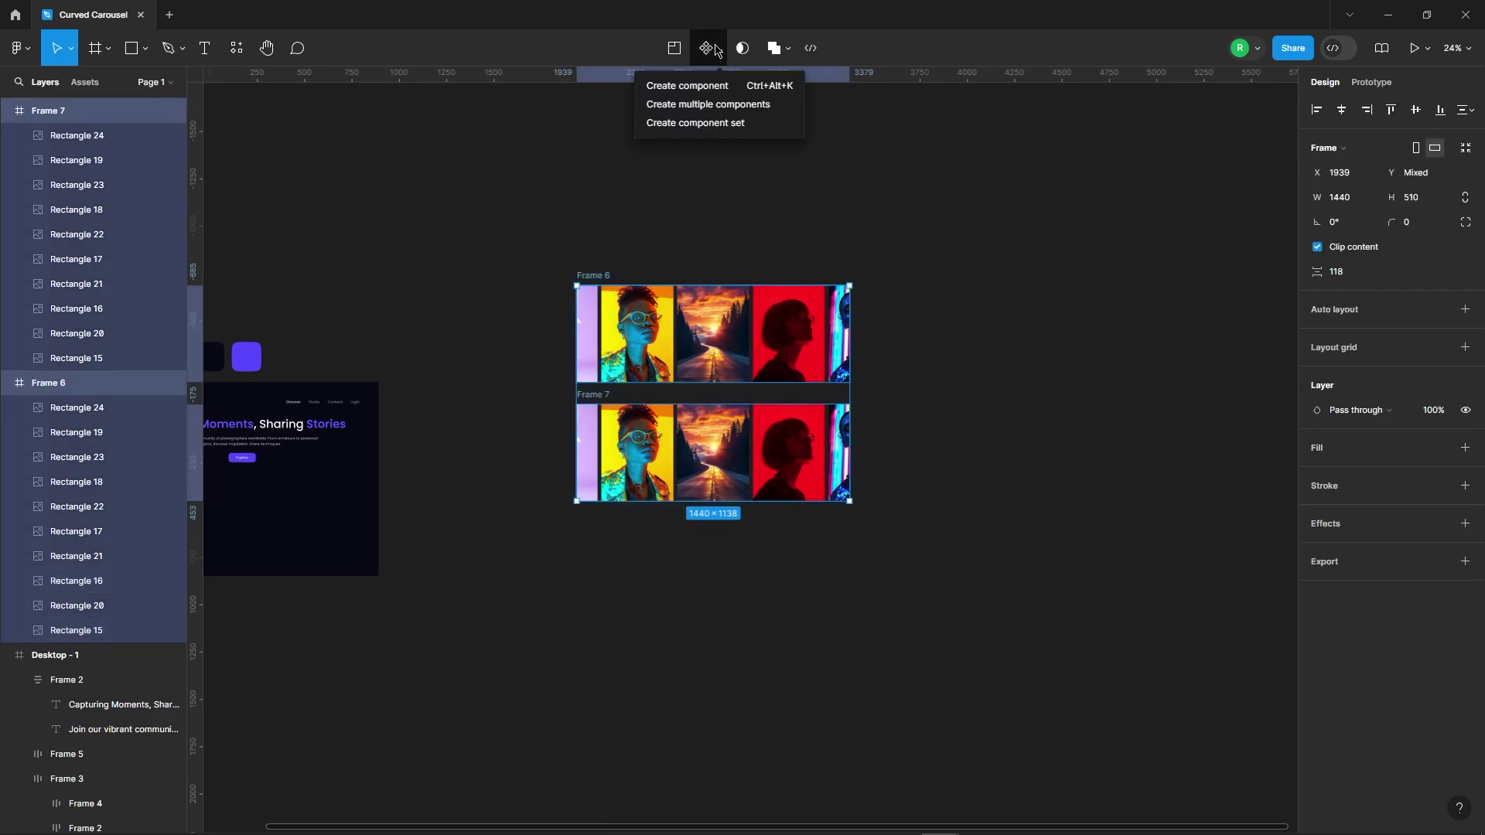
click(712, 121)
click(1006, 311)
click(712, 333)
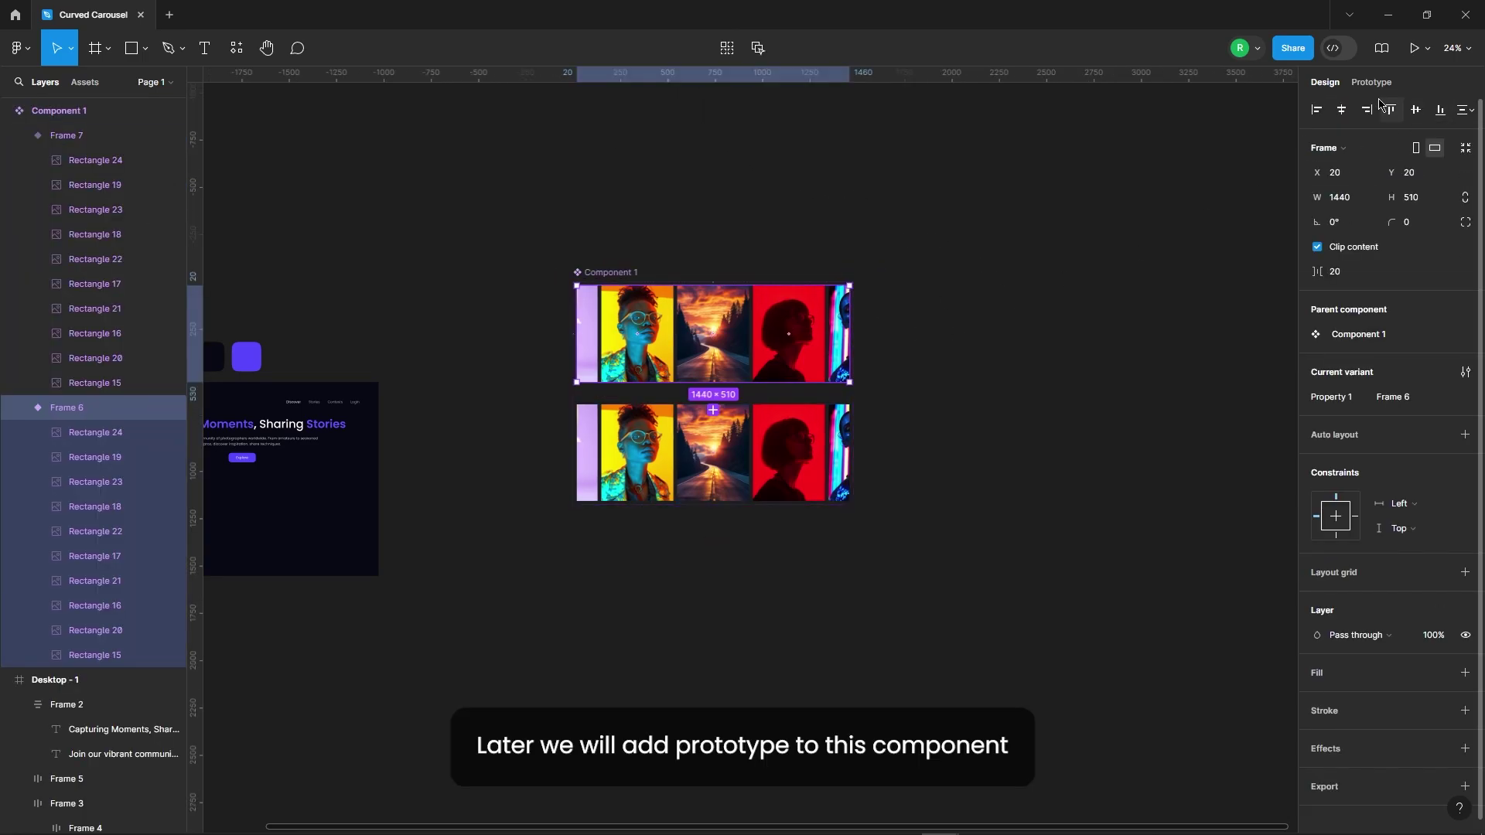
click(978, 331)
scroll(1147, 368, down, 5)
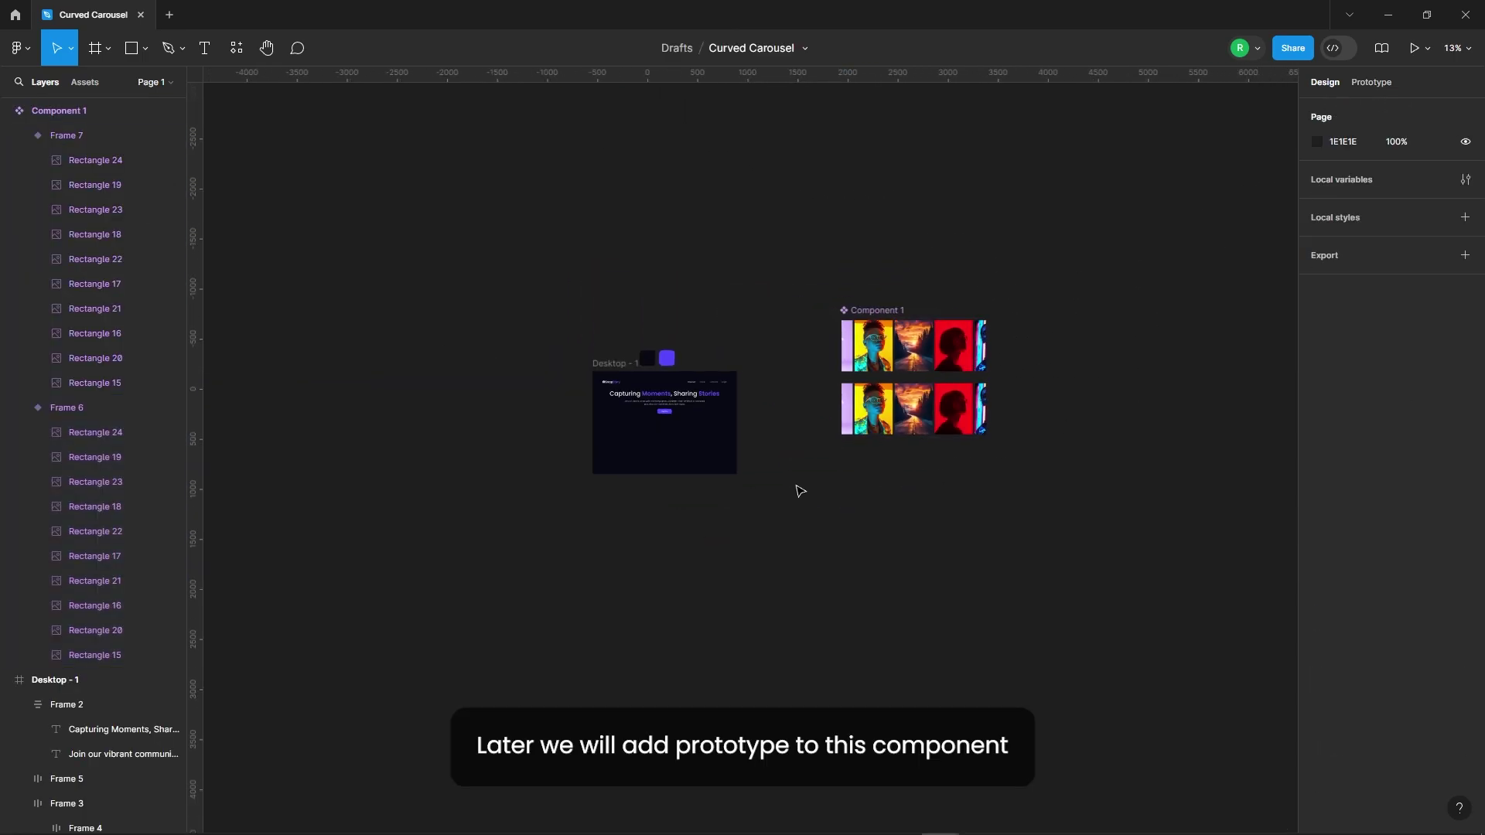
Insert an instance of Component 1 into Desktop - 1, centred horizontally and set slightly below the Explore button
click(85, 82)
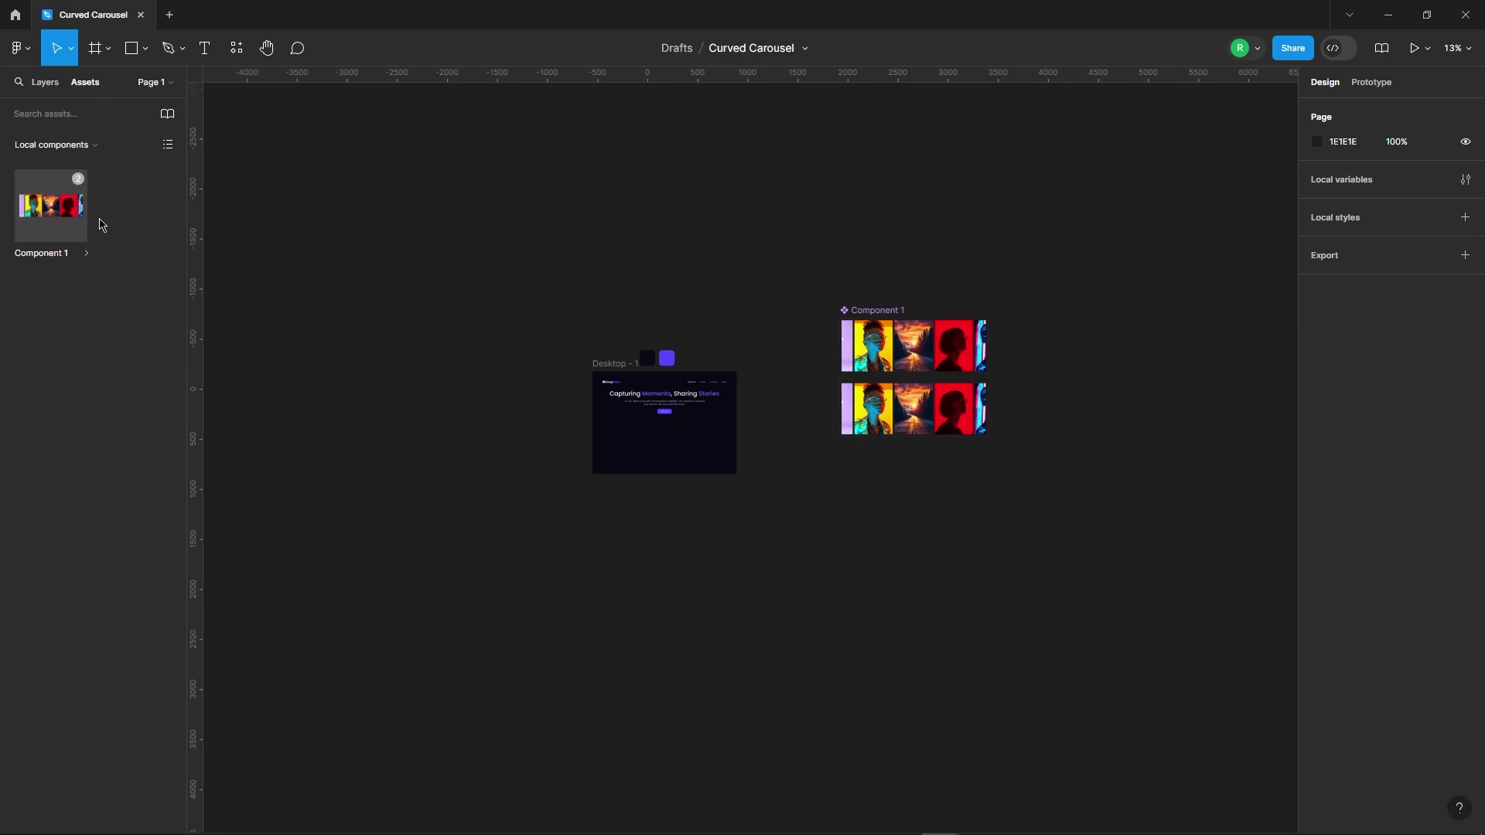
drag(99, 224, 686, 430)
scroll(686, 431, up, 5)
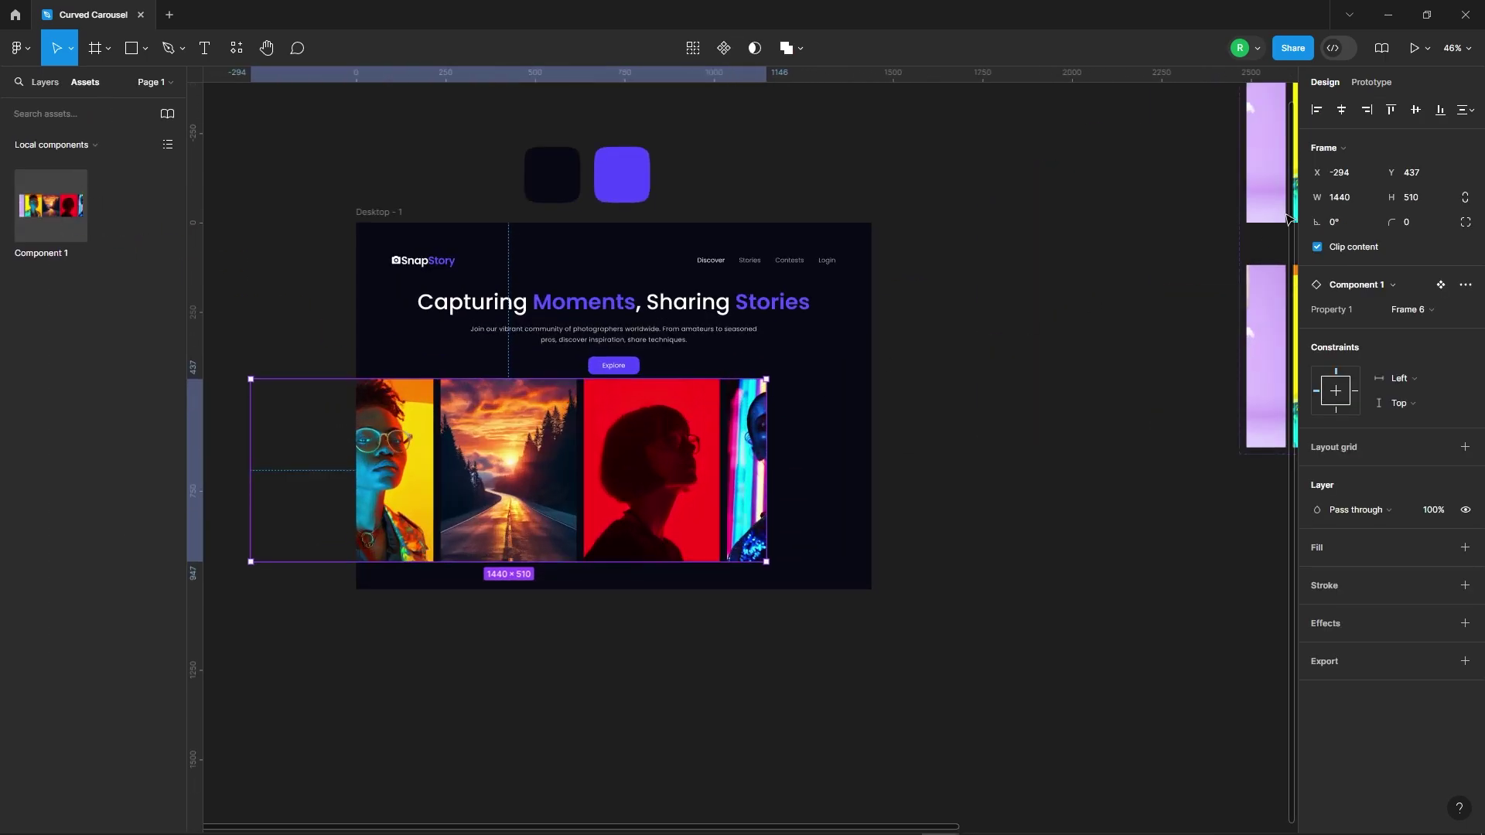
click(1342, 110)
scroll(416, 586, up, 1)
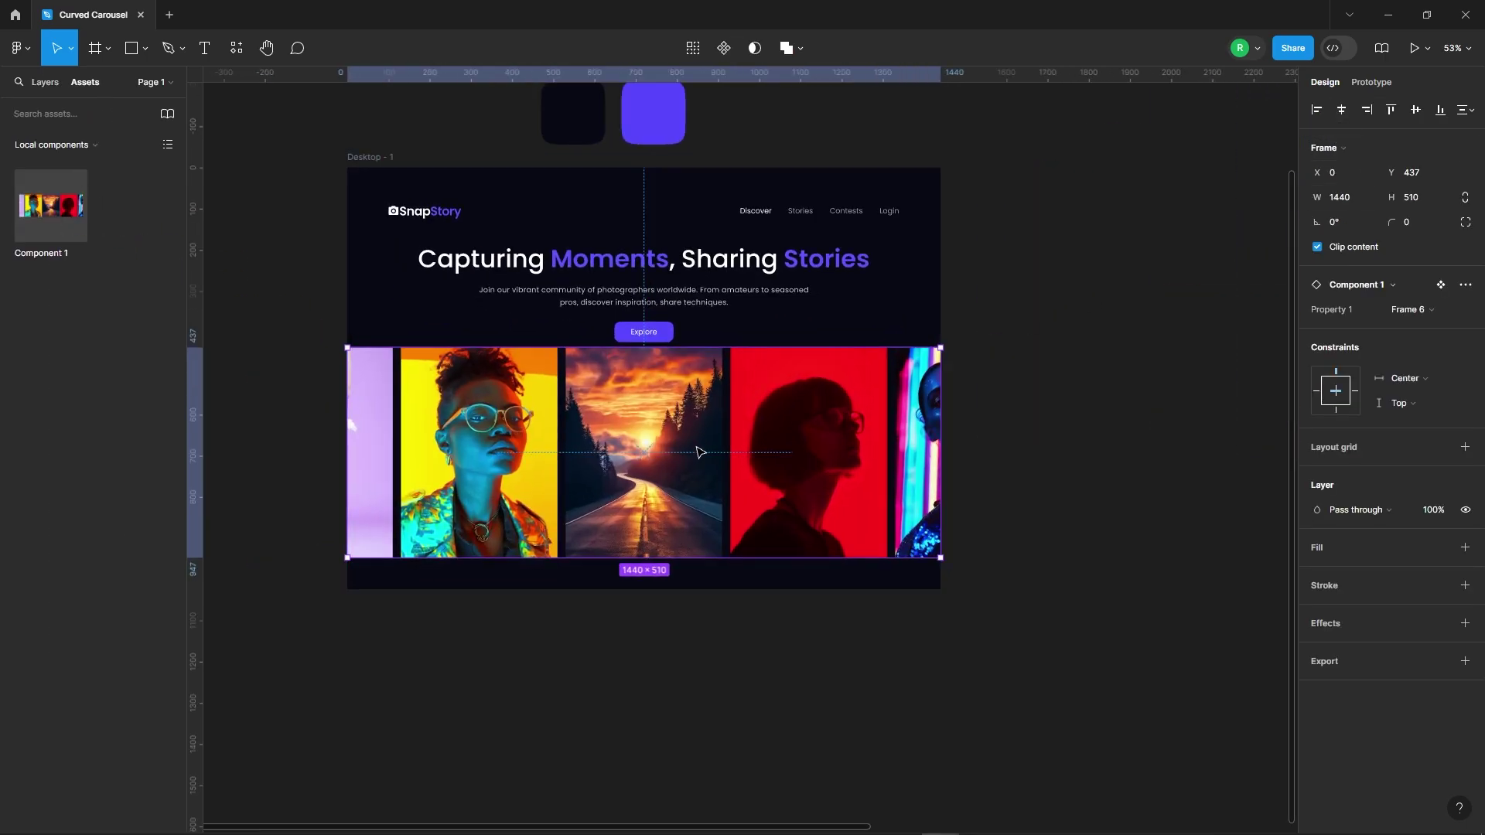
drag(700, 453, 700, 466)
click(1050, 418)
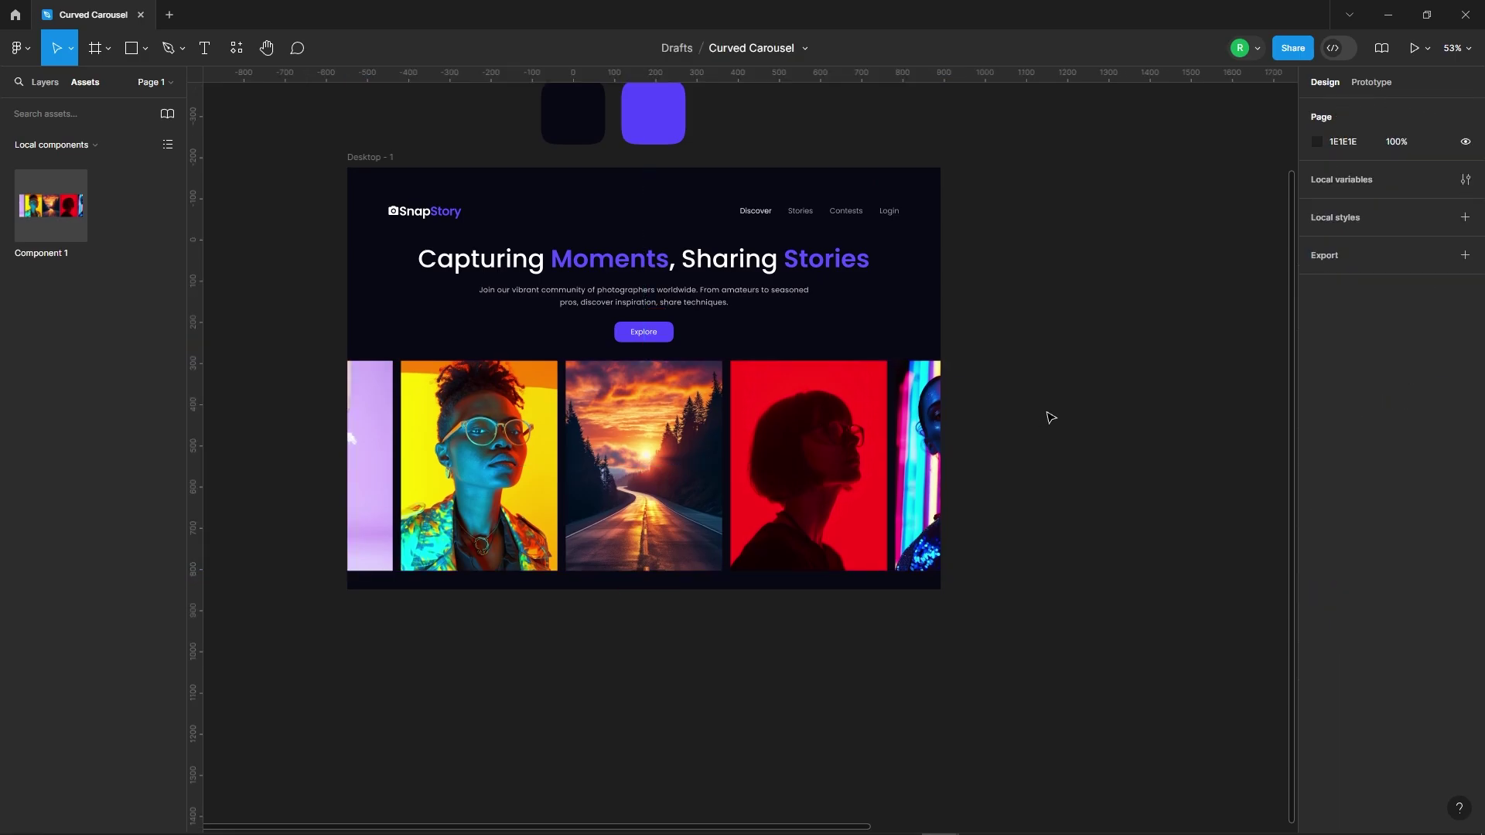
Draw a flat ellipse about 1440 × 137 across the full page width, overlapping the top edge of the image cards
click(141, 50)
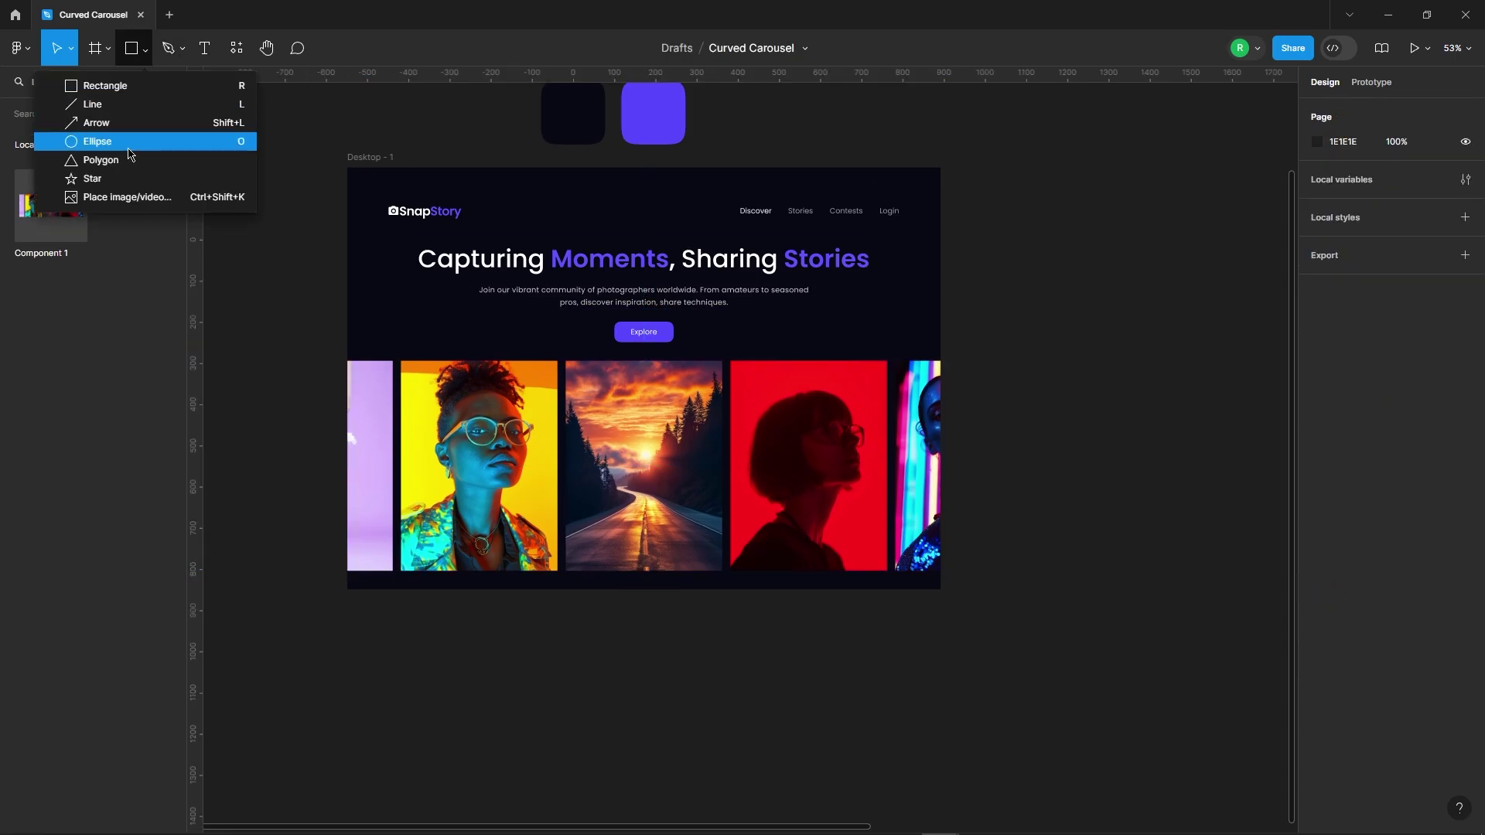
click(85, 139)
mouse_move(399, 307)
mouse_down()
mouse_move(671, 368)
mouse_move(941, 366)
mouse_up()
drag(400, 333, 349, 337)
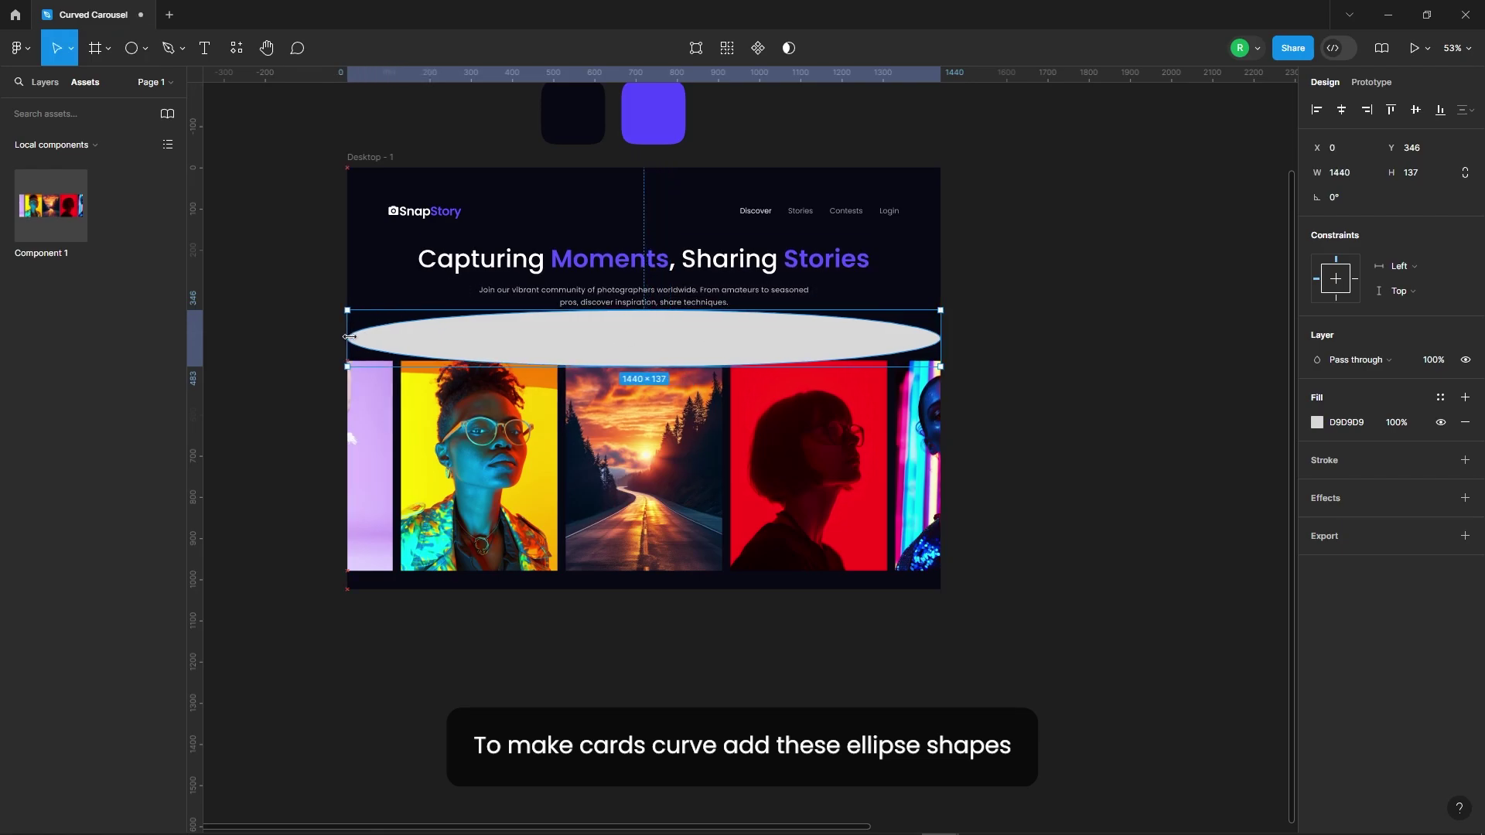
Enlarge the ellipse to 1508 × 191 and fill it with the page's dark background colour, 080813
mouse_move(640, 364)
mouse_down()
mouse_move(638, 403)
mouse_move(639, 388)
mouse_up()
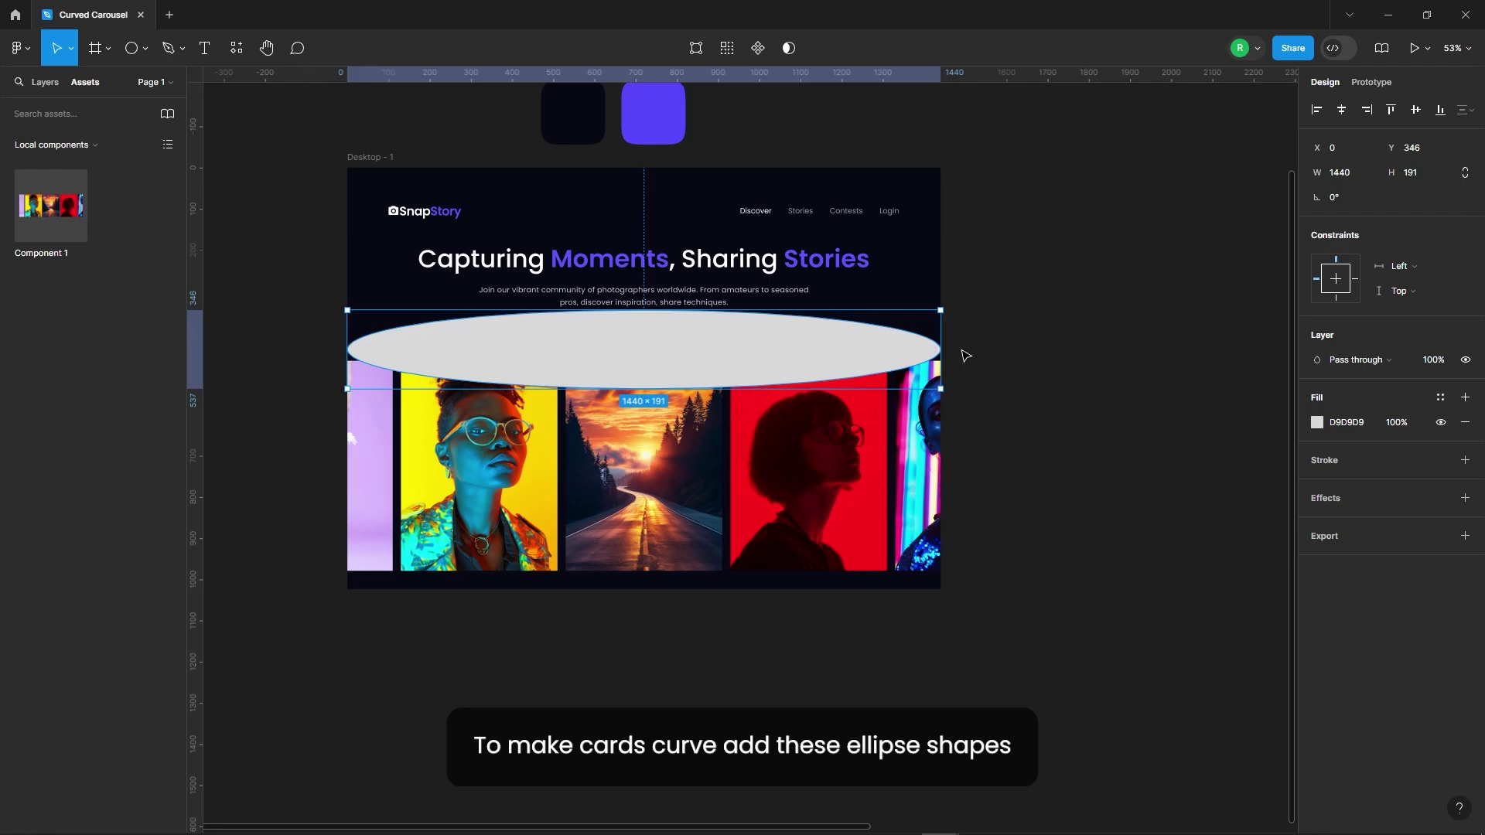
drag(941, 350, 955, 349)
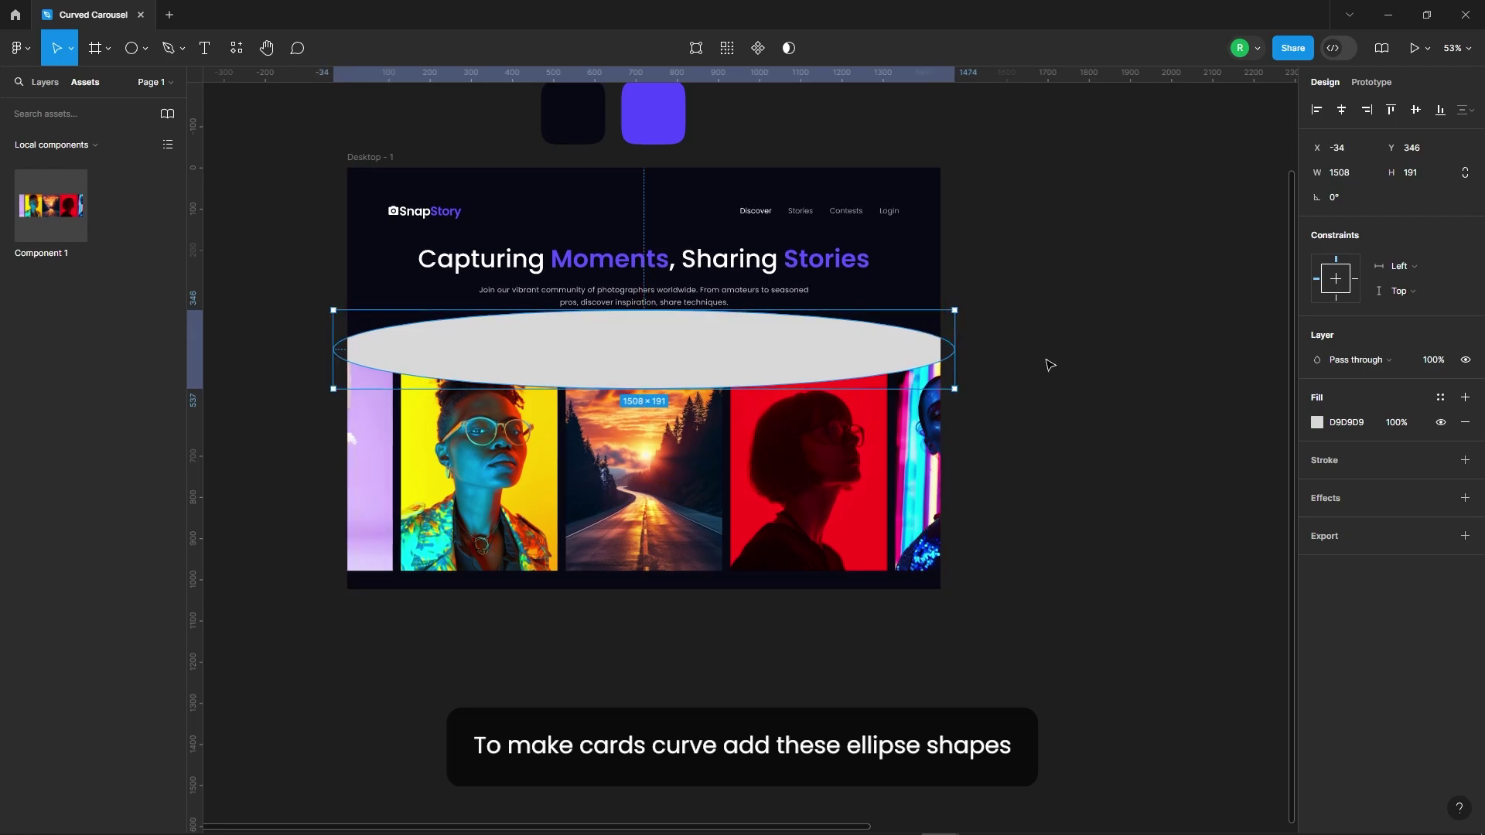
click(1318, 422)
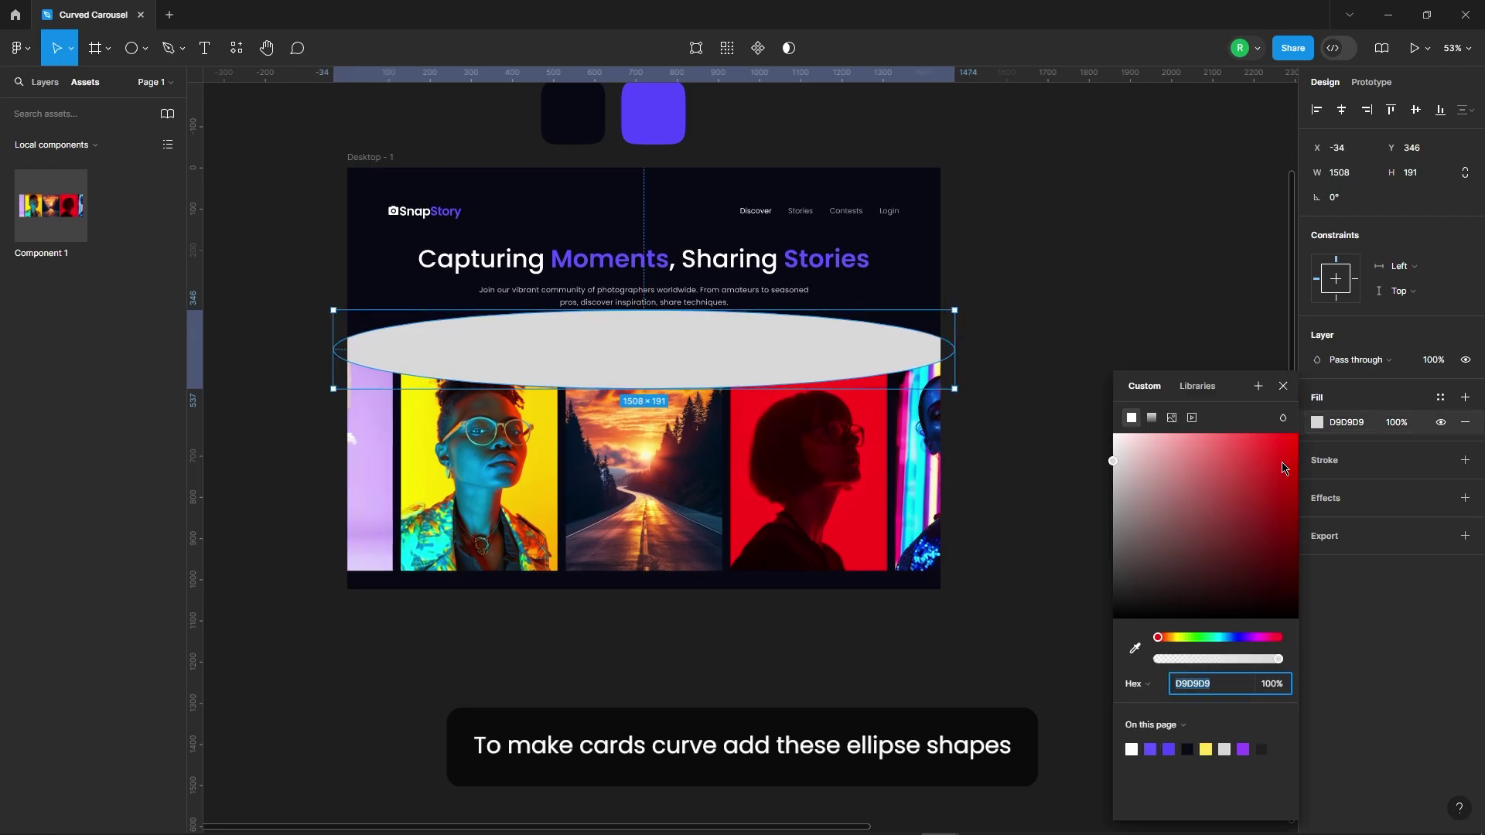
click(1136, 648)
click(850, 232)
key(Escape)
key(Escape)
scroll(696, 320, up, 3)
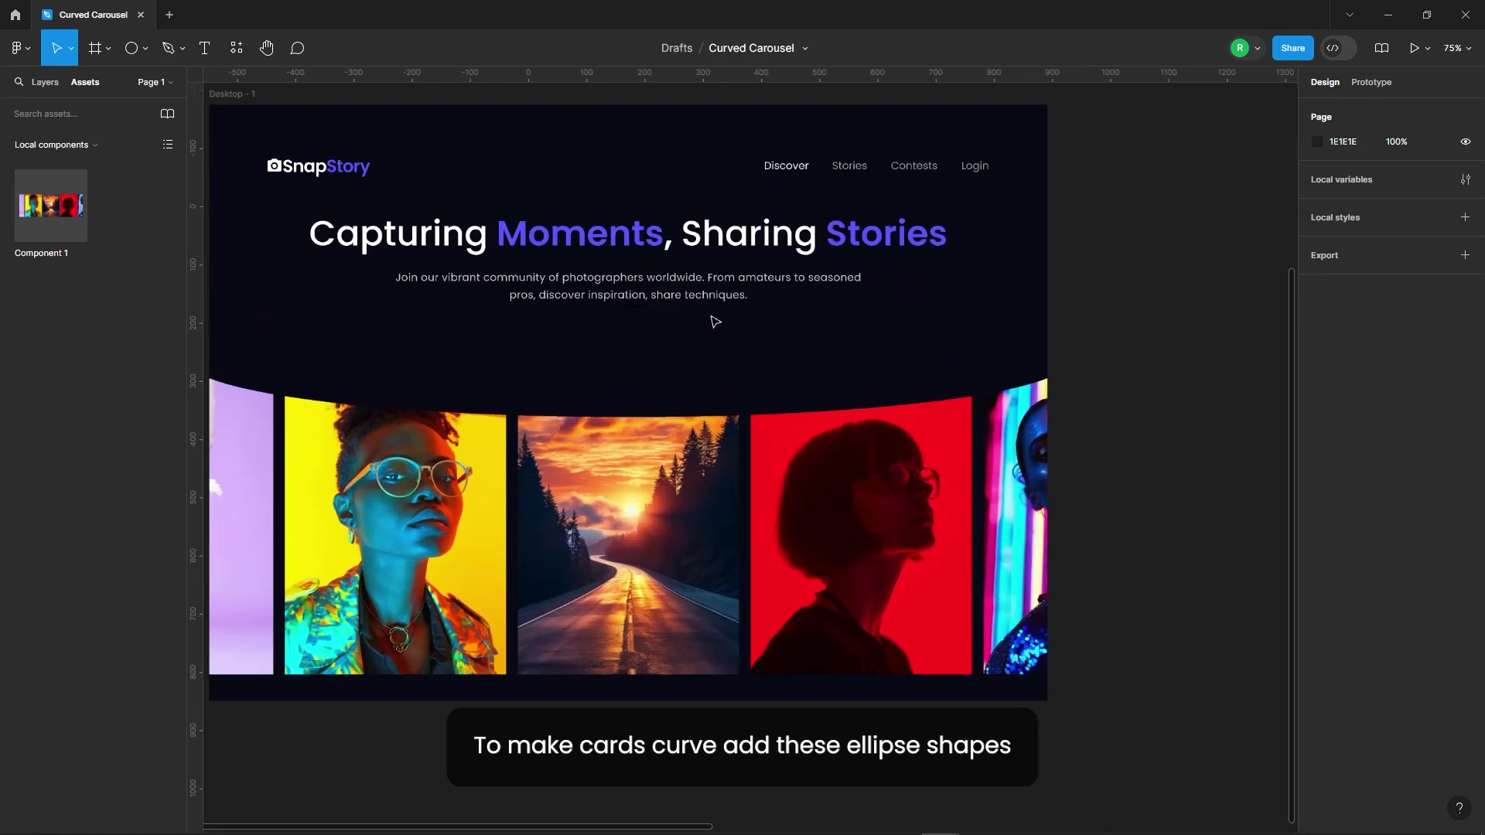
click(715, 322)
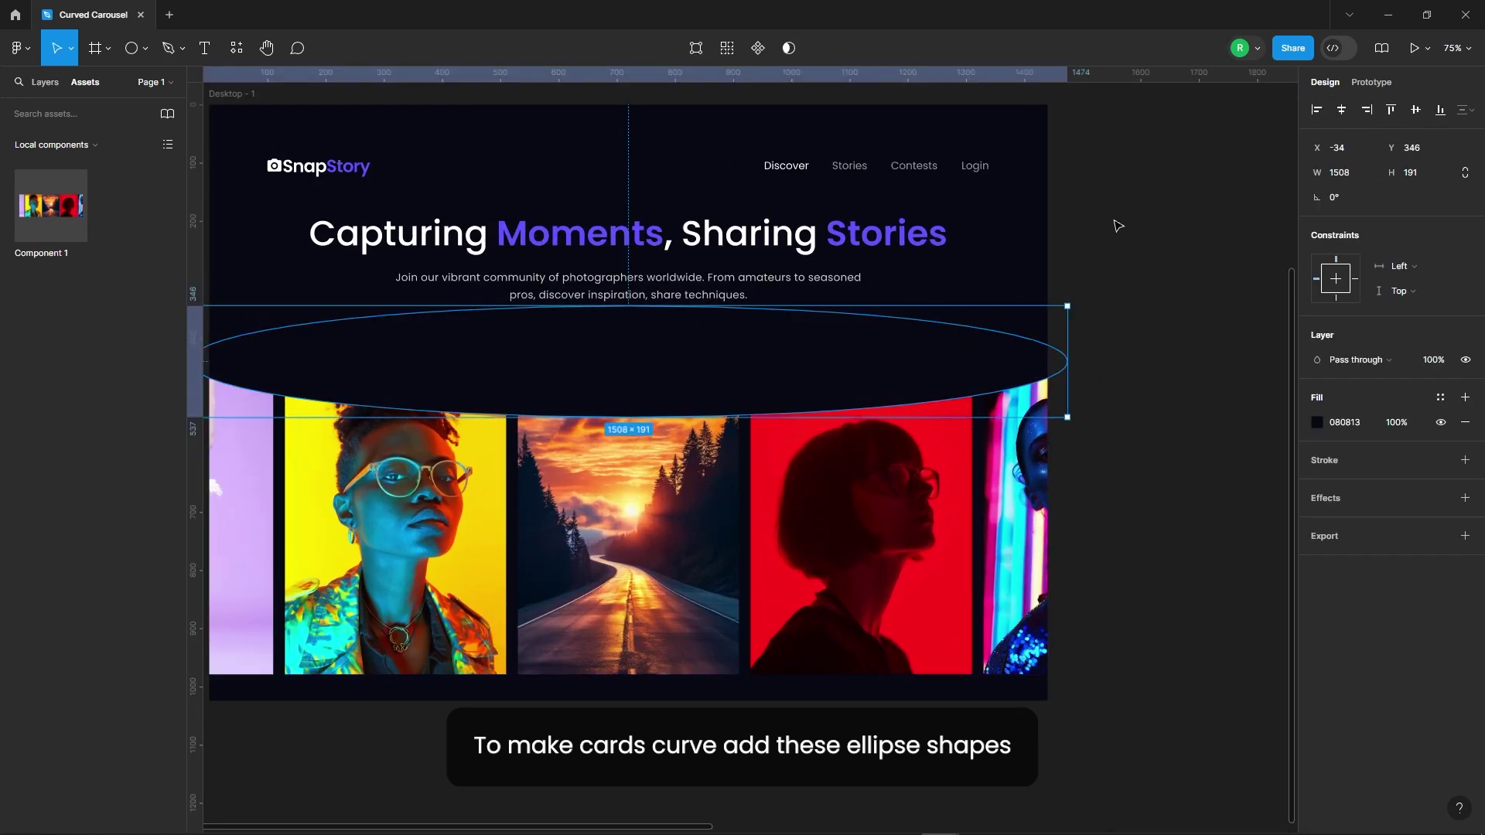
click(1085, 242)
Duplicate the dark ellipse straight down over the bottom edge of the image cards, at Y 906
scroll(1075, 236, down, 1)
click(856, 322)
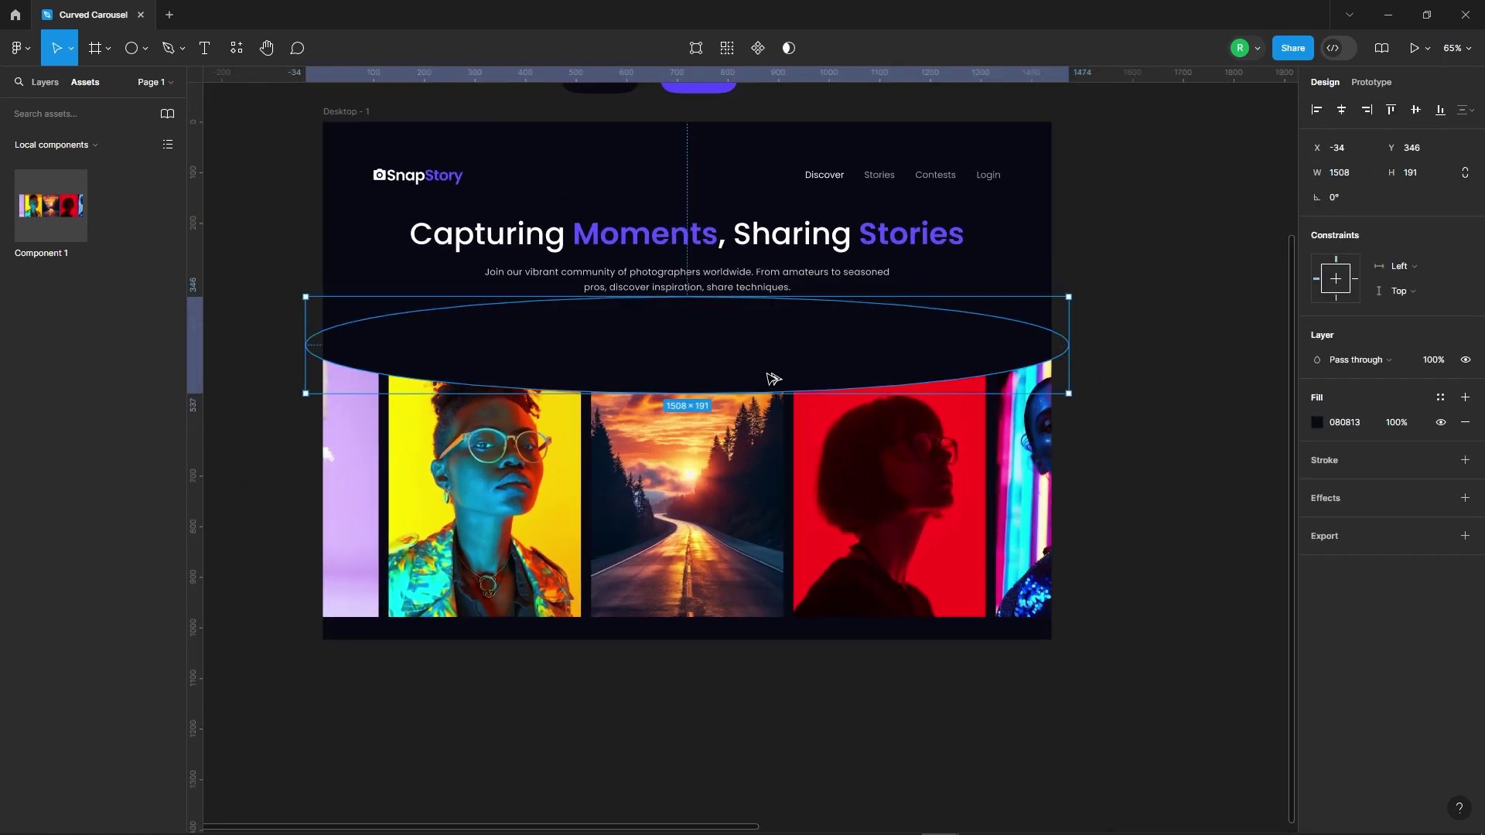
drag(773, 379, 771, 597)
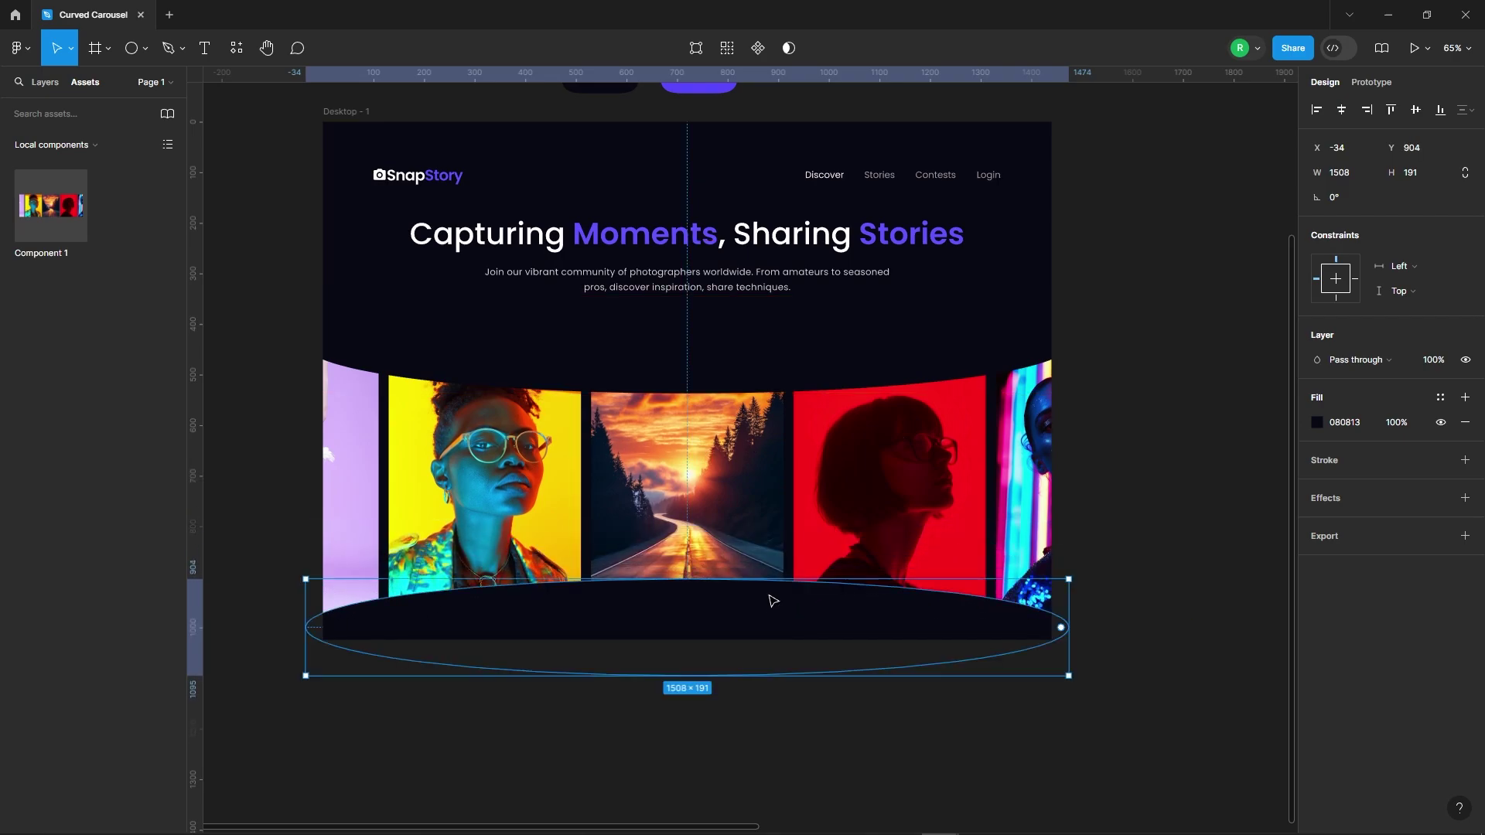
key(Down)
key(Down)
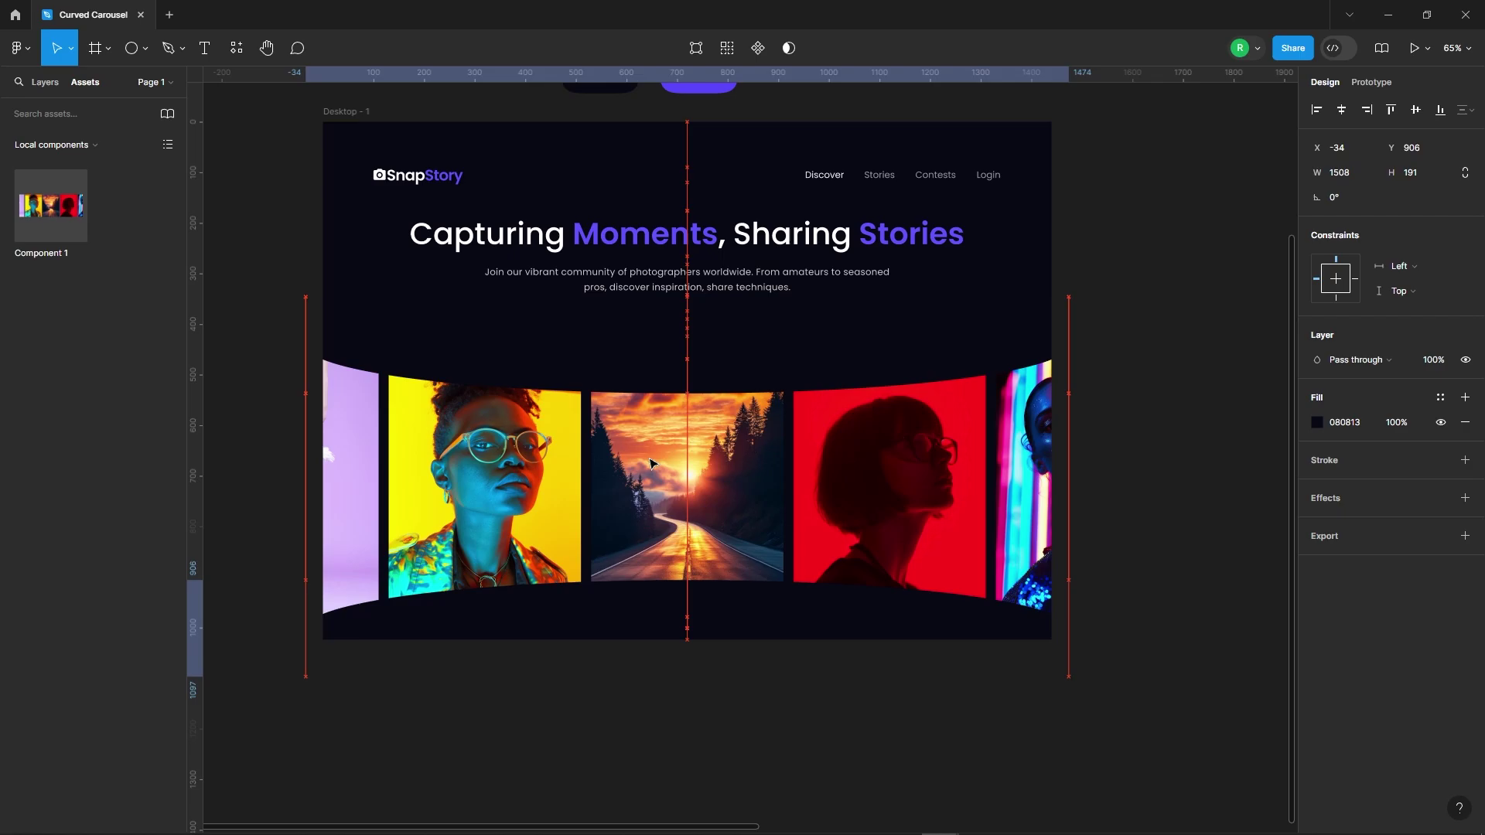
click(1127, 431)
Select the card carousel together with both dark ellipses and send them behind the Explore button
scroll(1137, 417, down, 3)
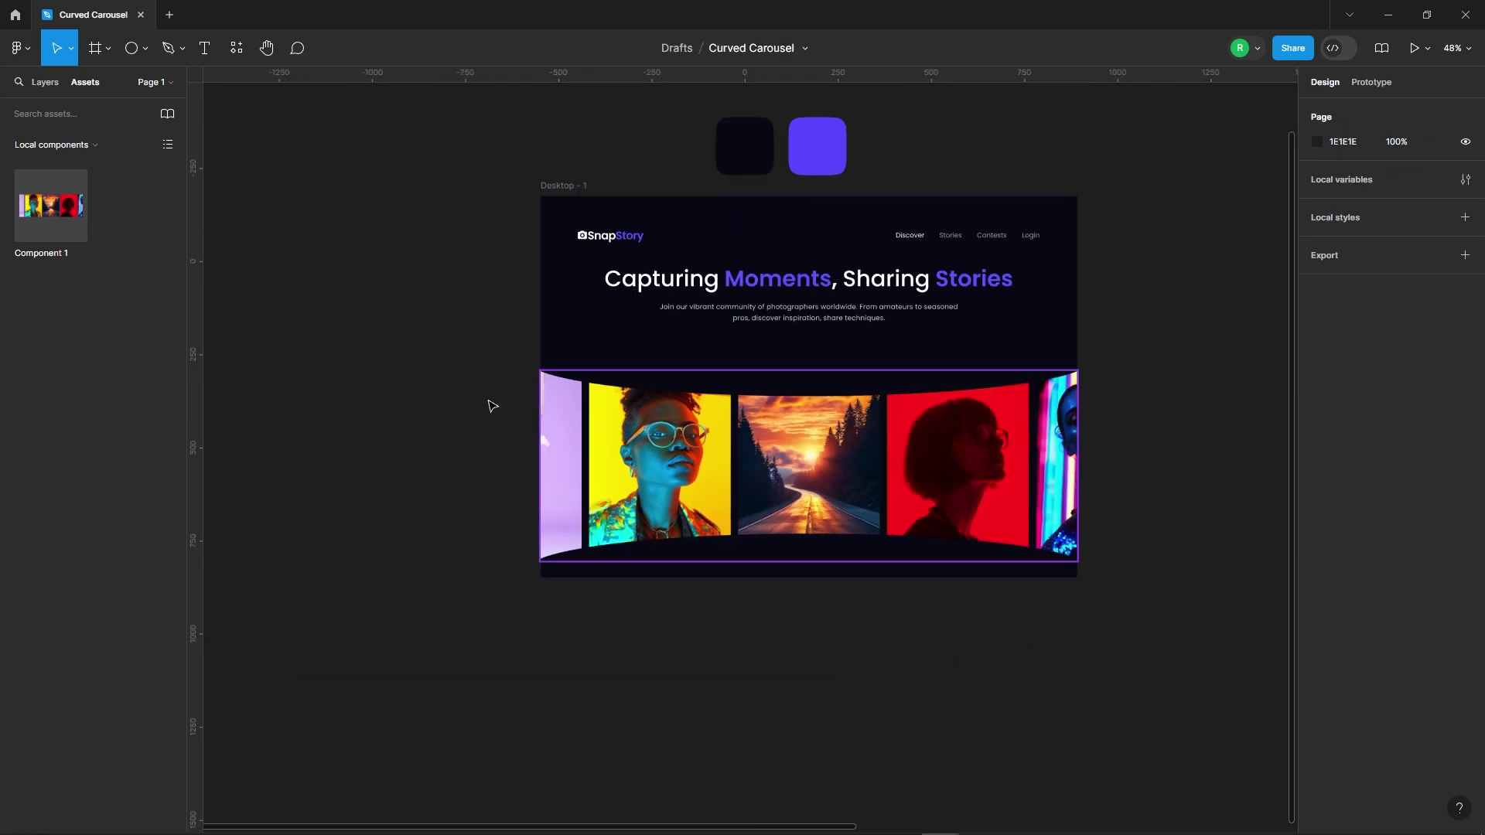
drag(485, 361, 1135, 589)
right_click(913, 314)
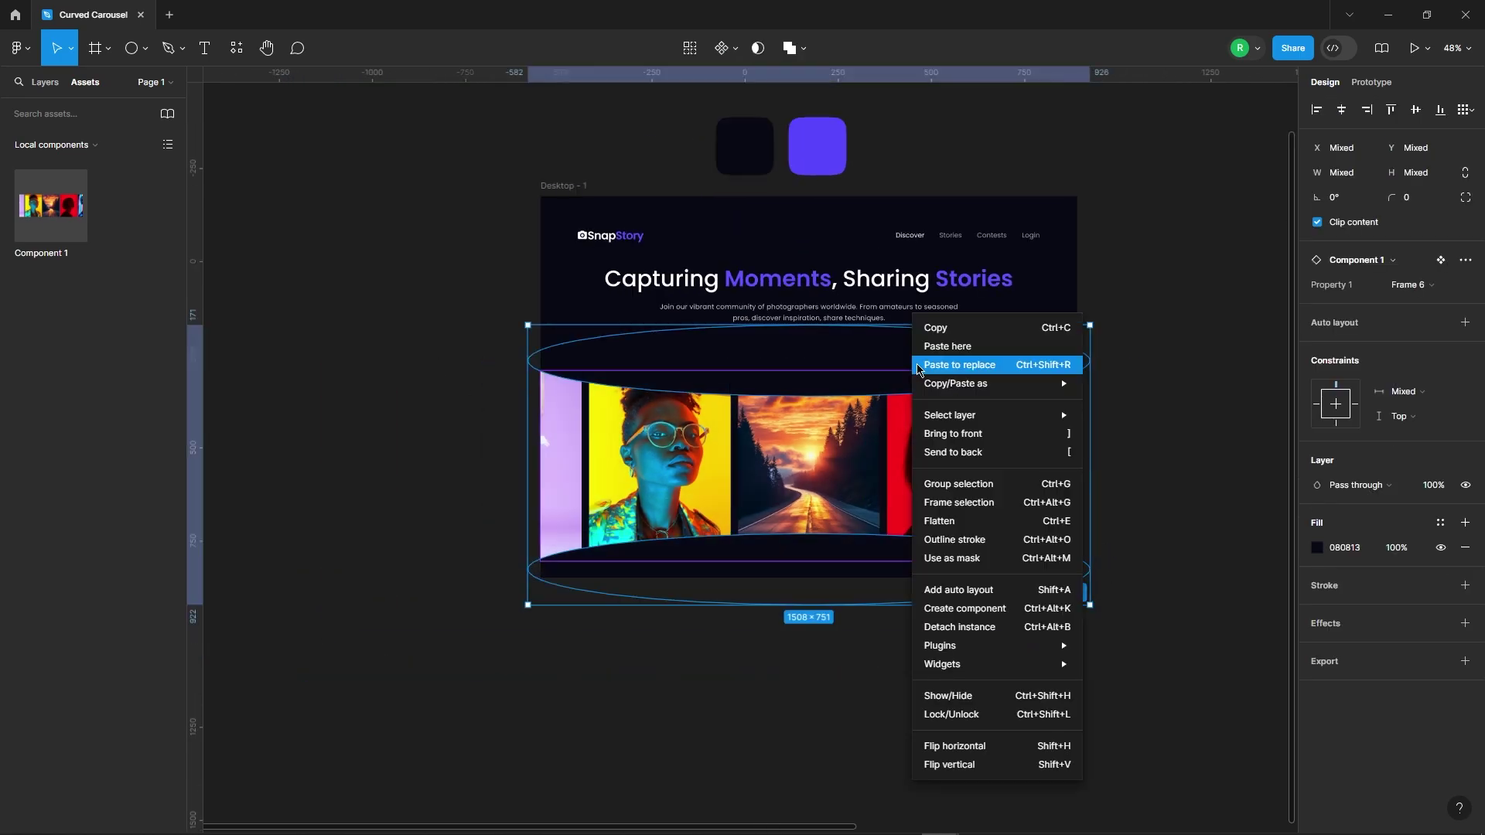
click(1010, 457)
click(1207, 415)
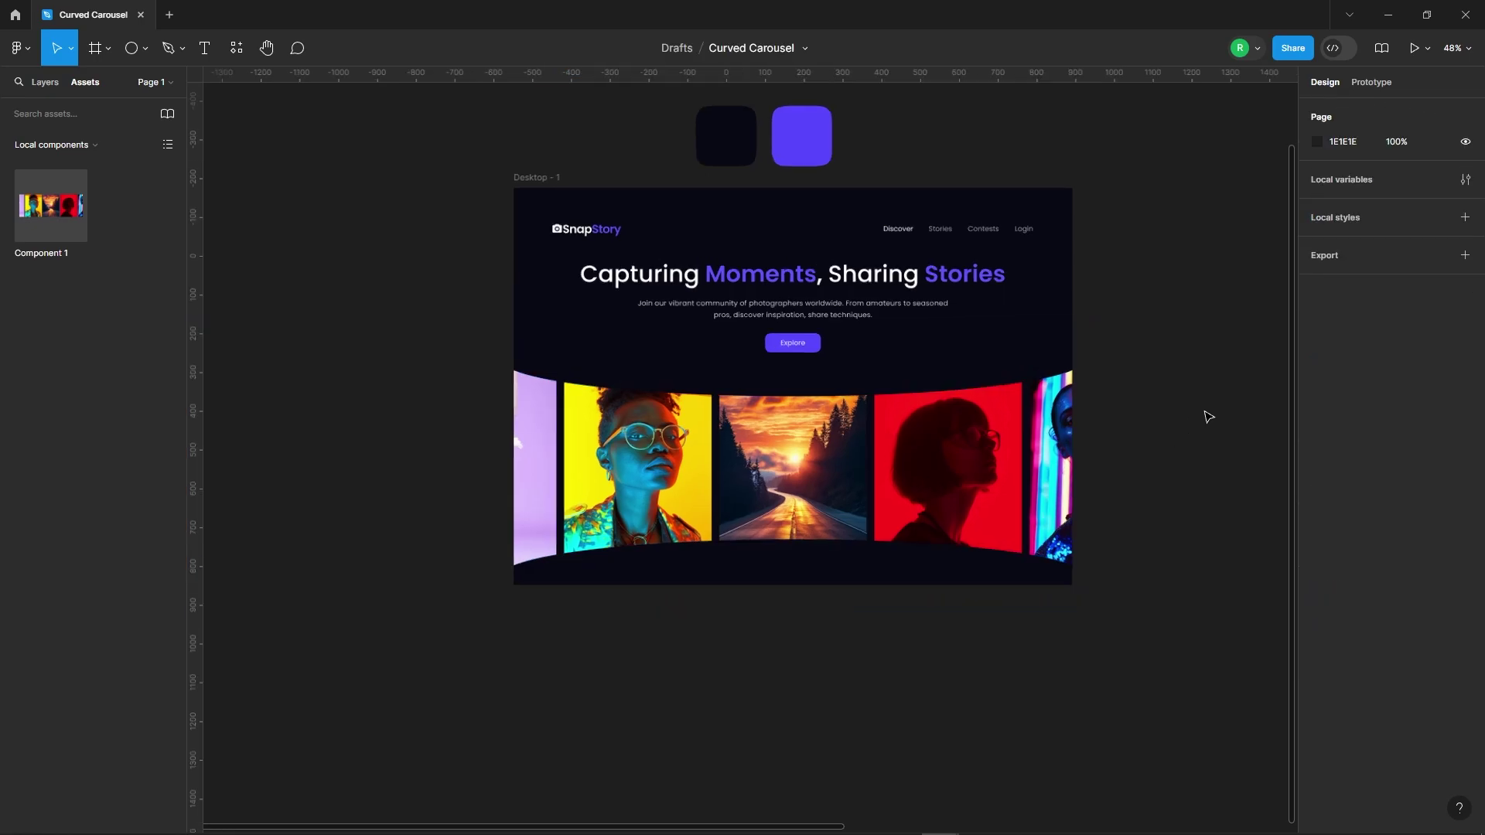
Duplicate the upper ellipse slightly higher, at Y 309, and fill the copy with white FFFFFF
scroll(889, 335, up, 2)
click(884, 358)
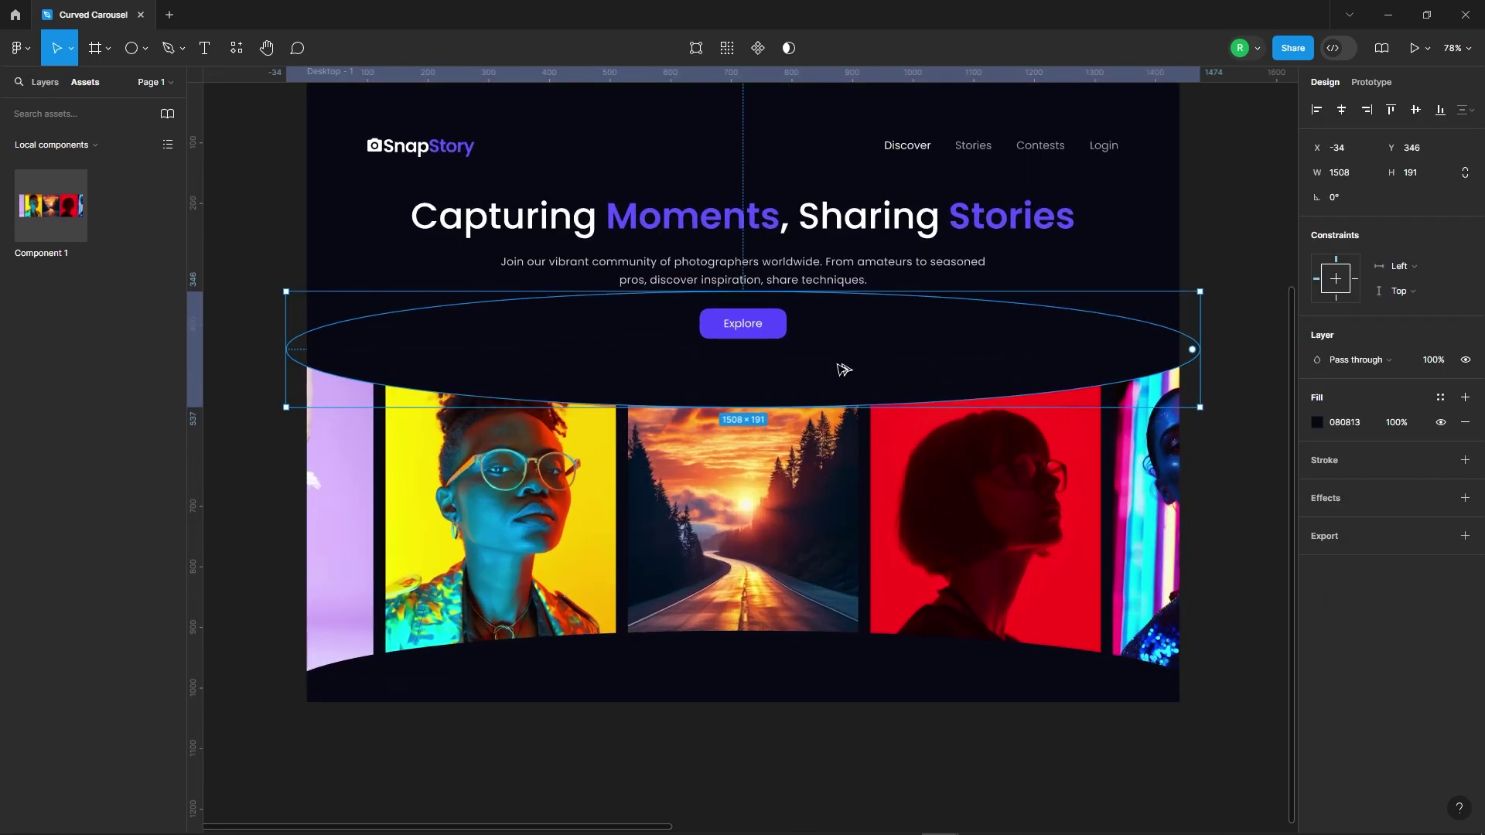
drag(844, 369, 842, 348)
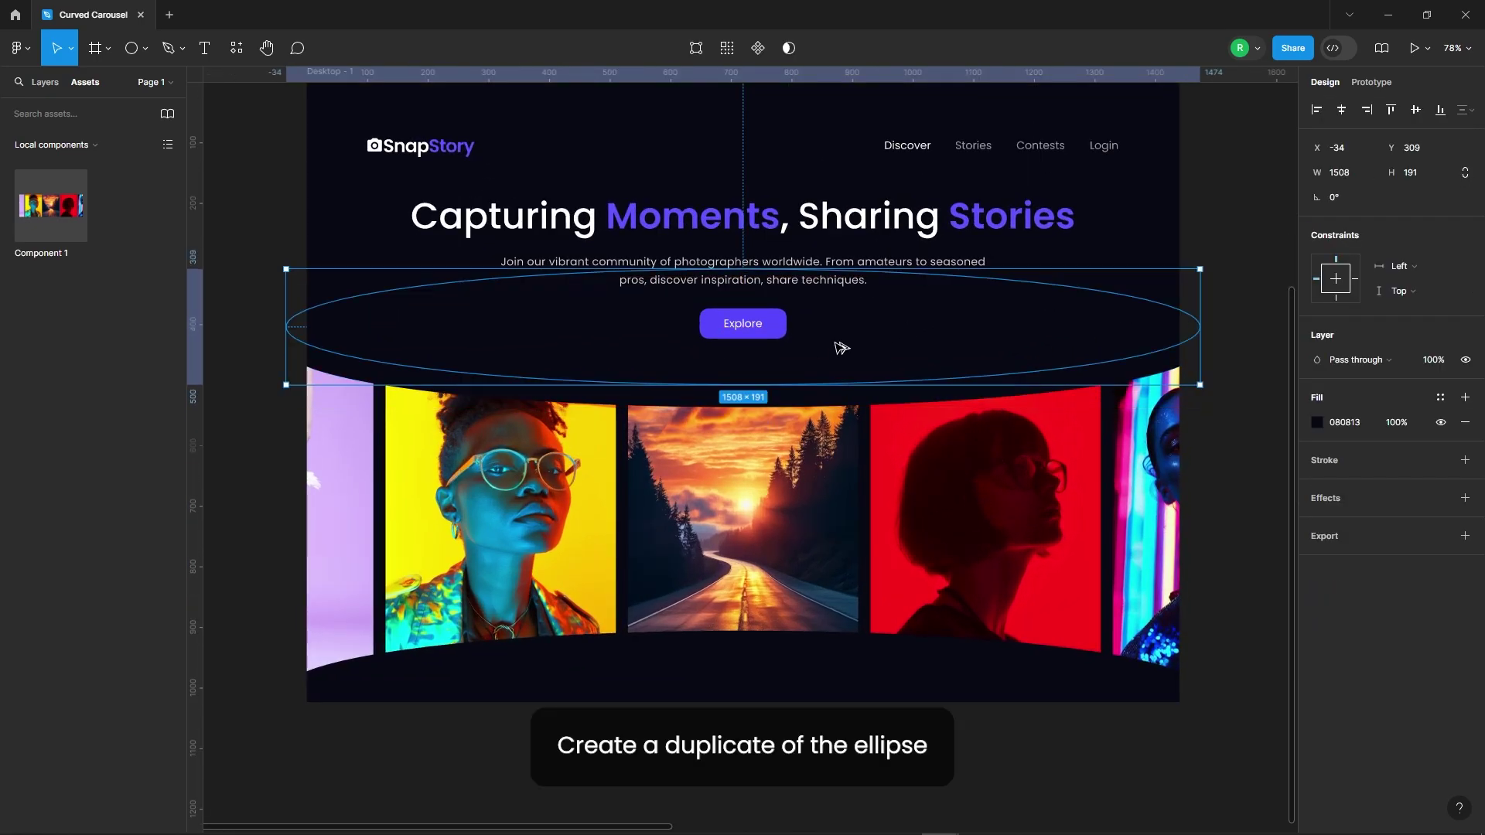
click(1318, 422)
drag(1141, 472, 985, 306)
key(Escape)
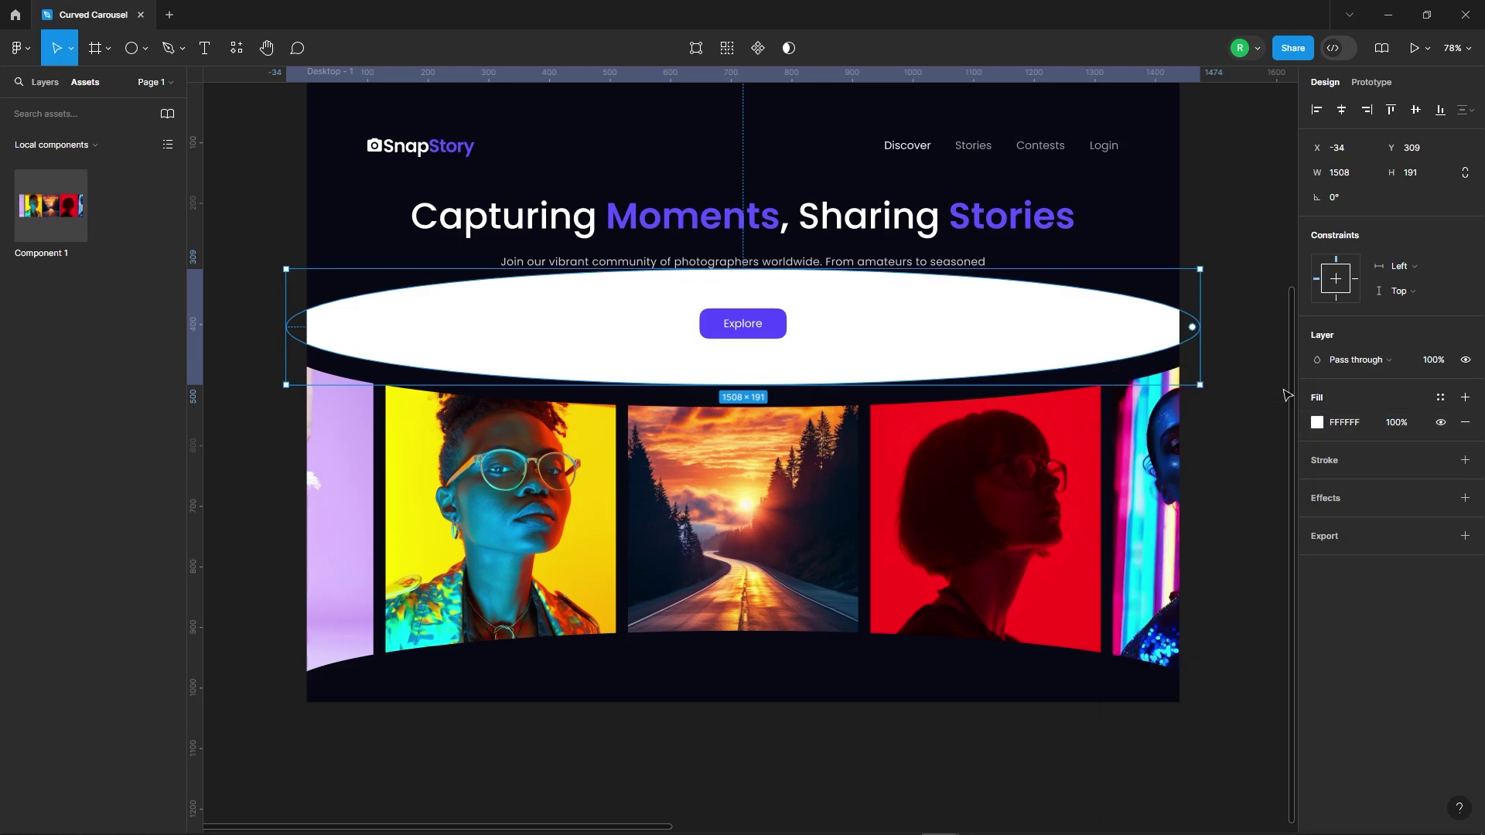
Remove the upper half of the white ellipse by deleting its top anchor point
double_click(973, 341)
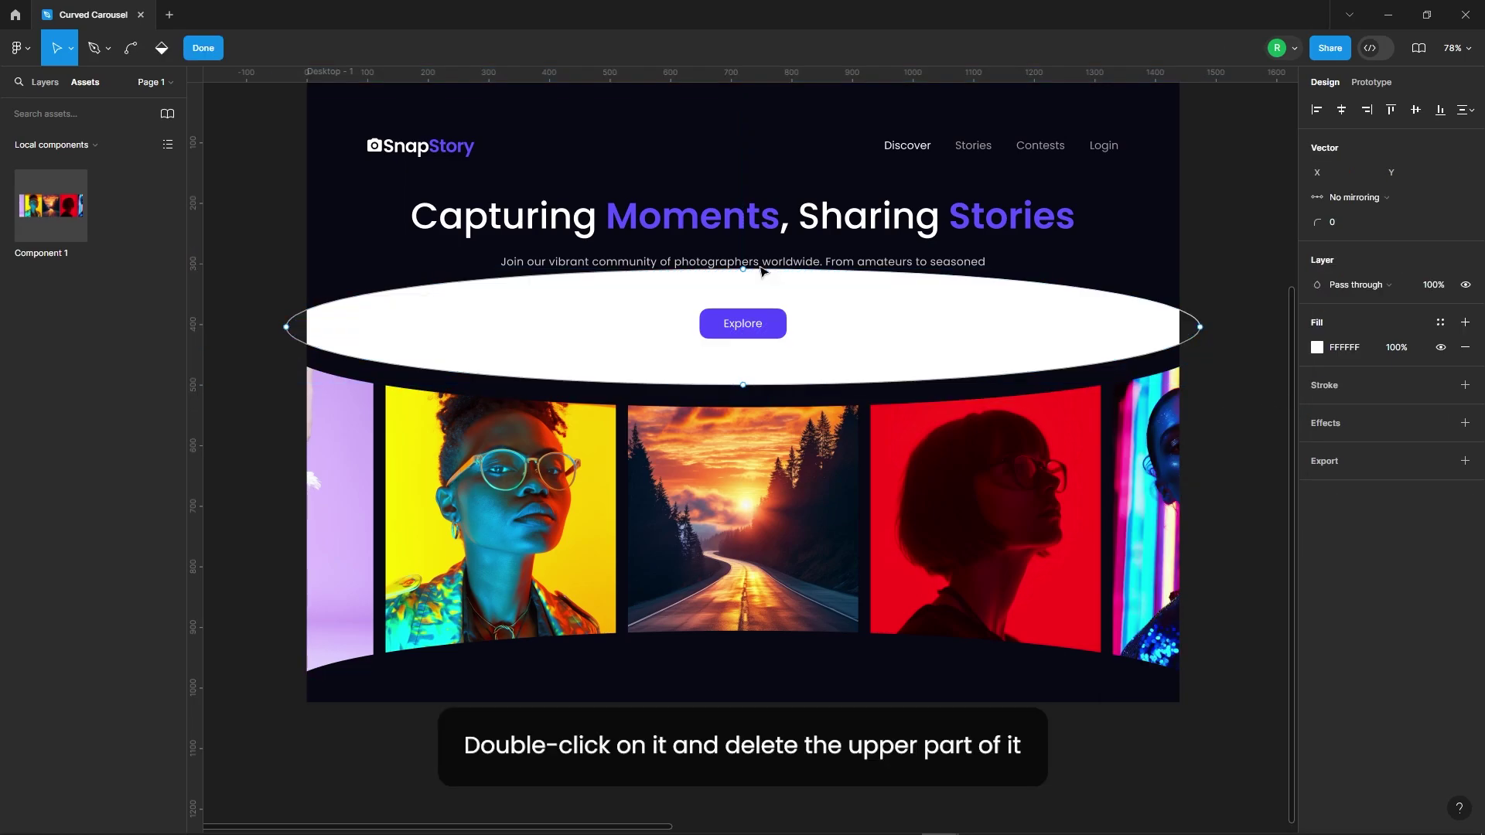
click(744, 269)
key(Delete)
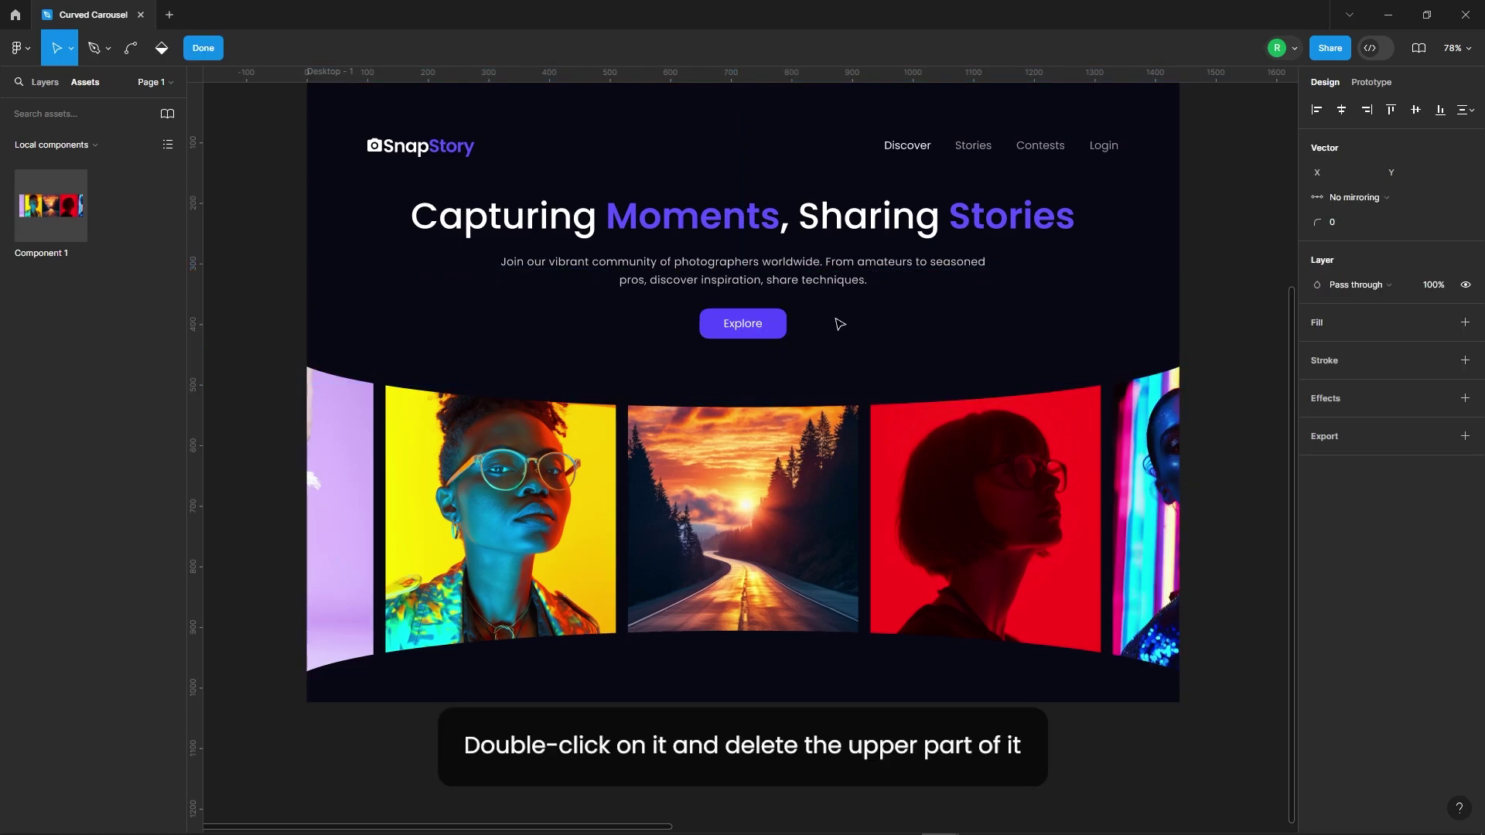
Give the remaining arc a white FFFFFF stroke 2 px thick and finish editing the vector
click(1345, 365)
click(1316, 386)
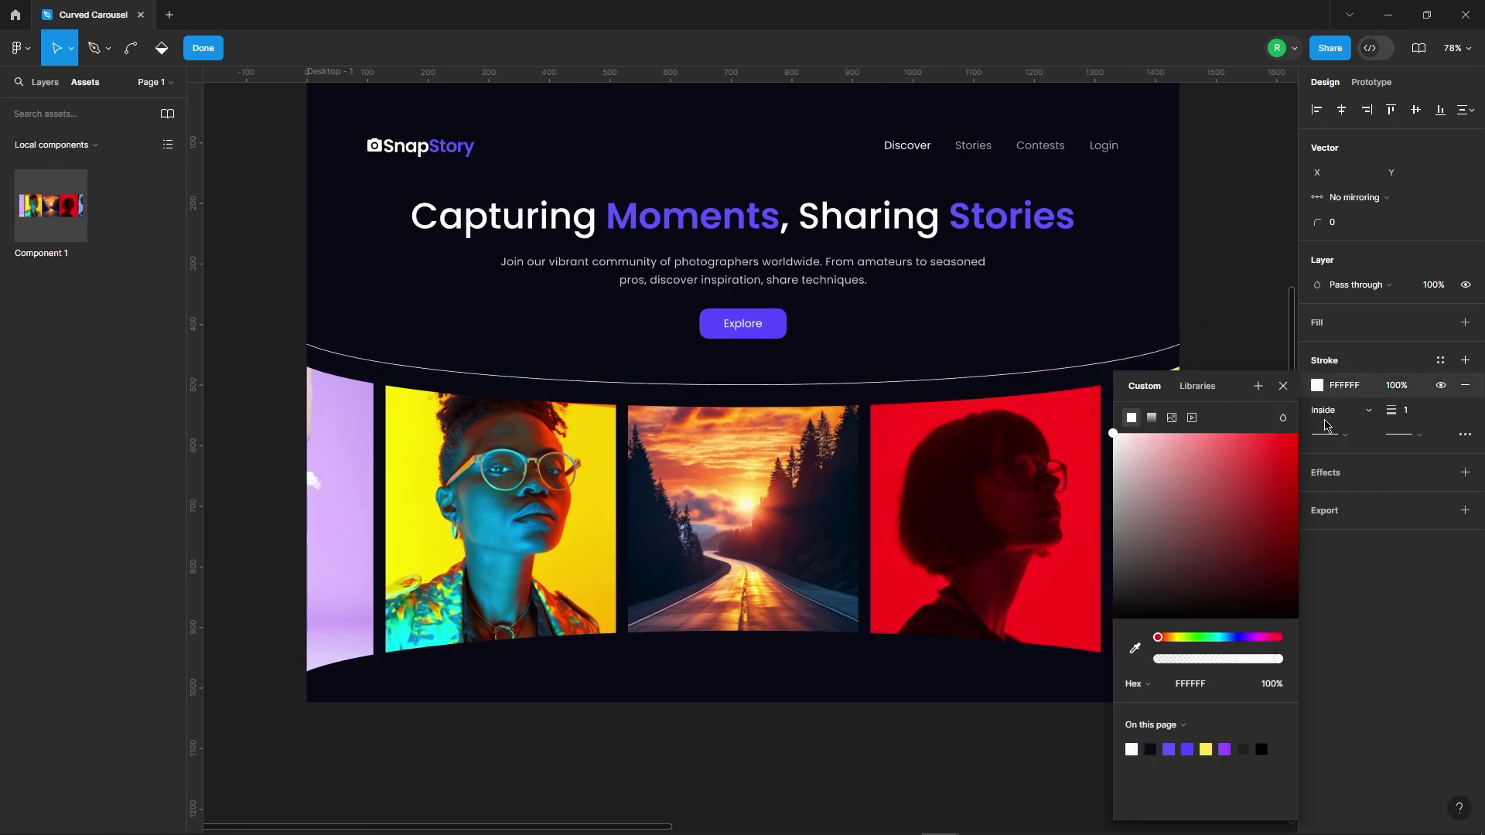
key(Escape)
text(2)
key(Return)
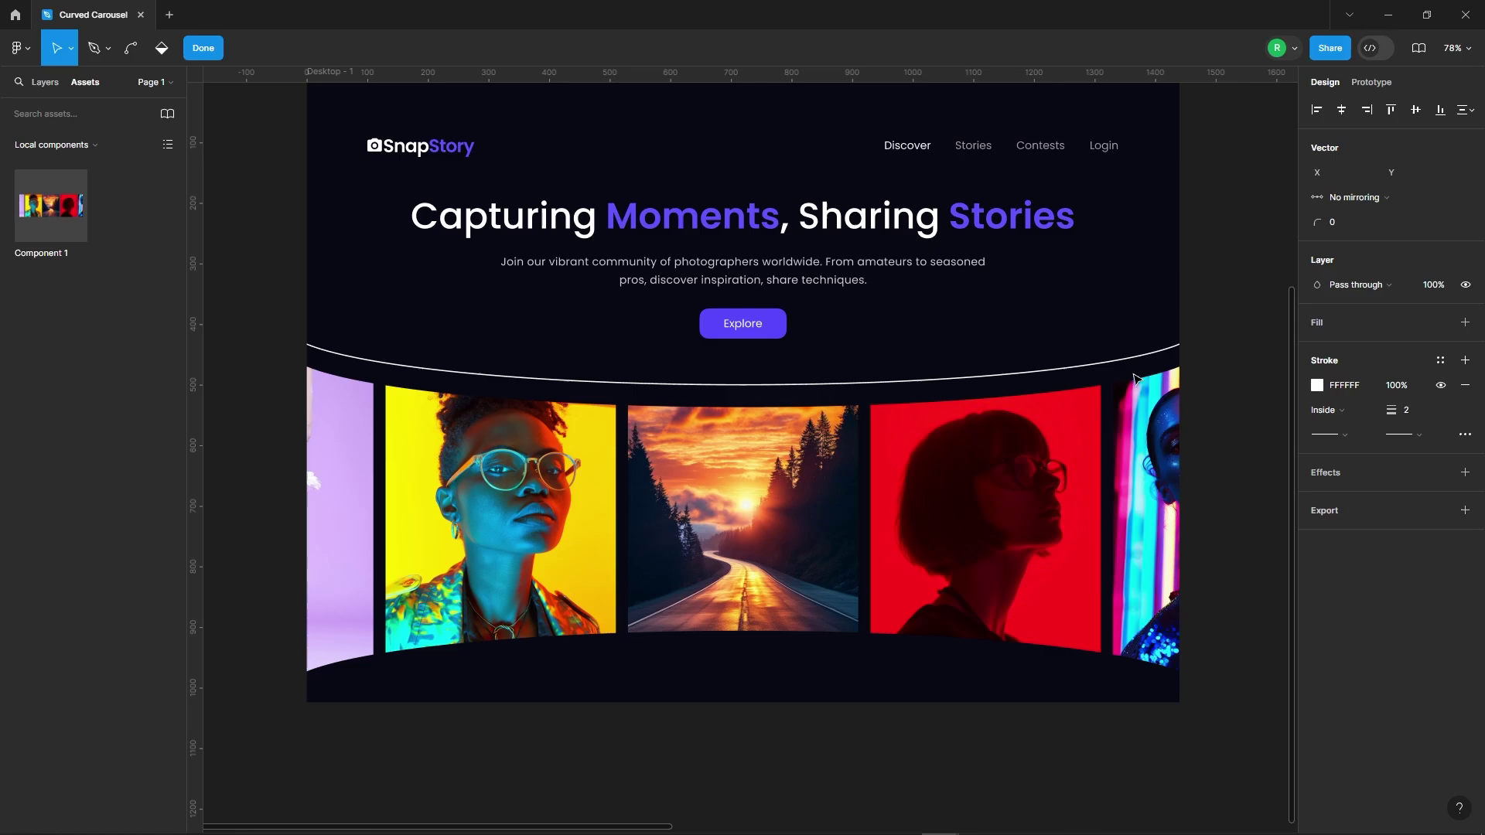
click(199, 50)
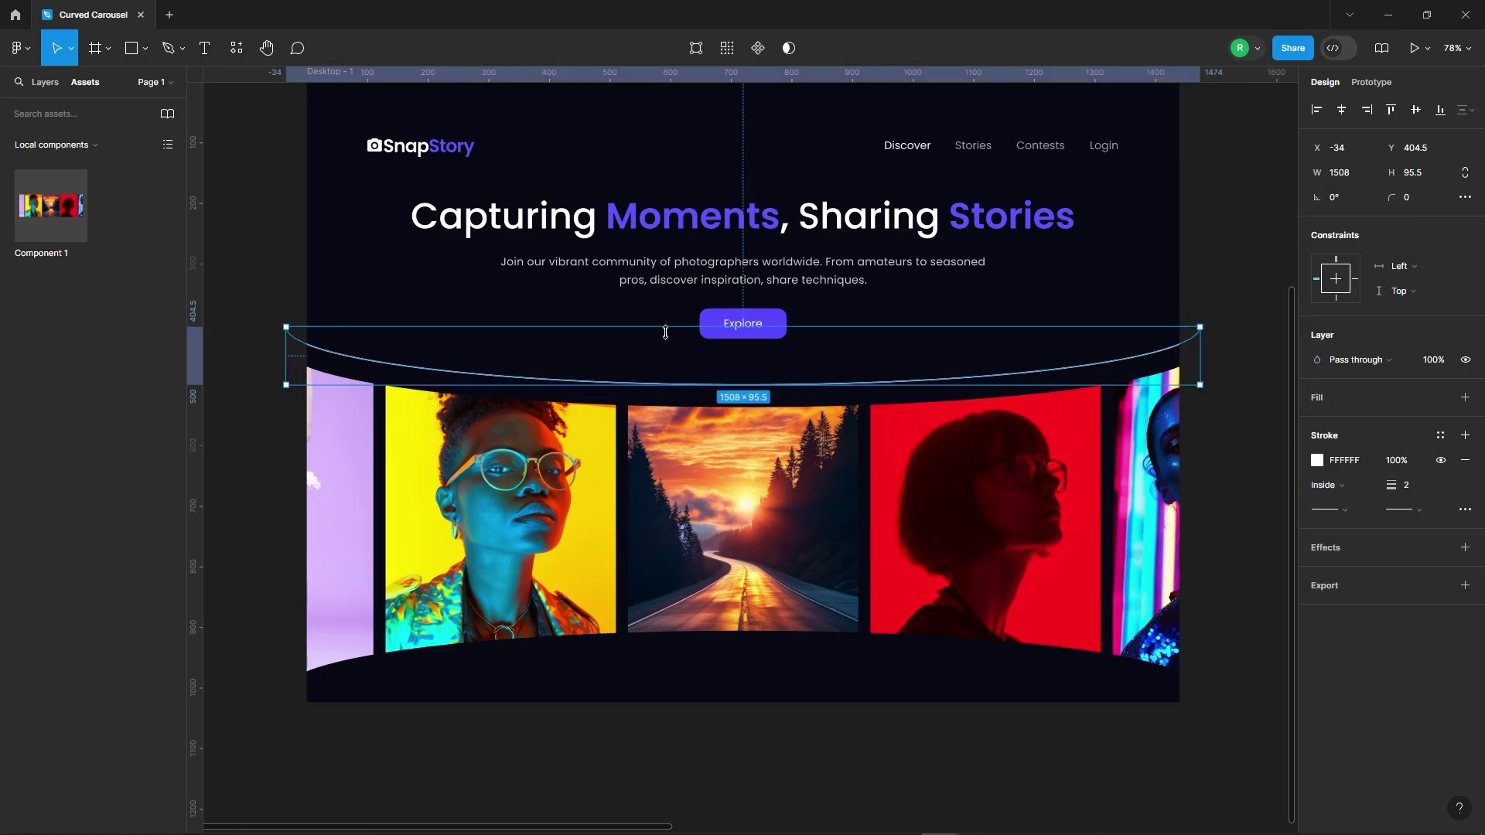
Nudge the white arc down to Y 419.5, close above the curved top edge of the cards
key(Down)
key(Down)
key(Down)
key(Down)
key(Down)
key(Down)
key(Down)
key(Down)
key(Down)
key(Down)
key(Down)
key(Down)
key(Down)
key(Down)
key(Down)
key(Down)
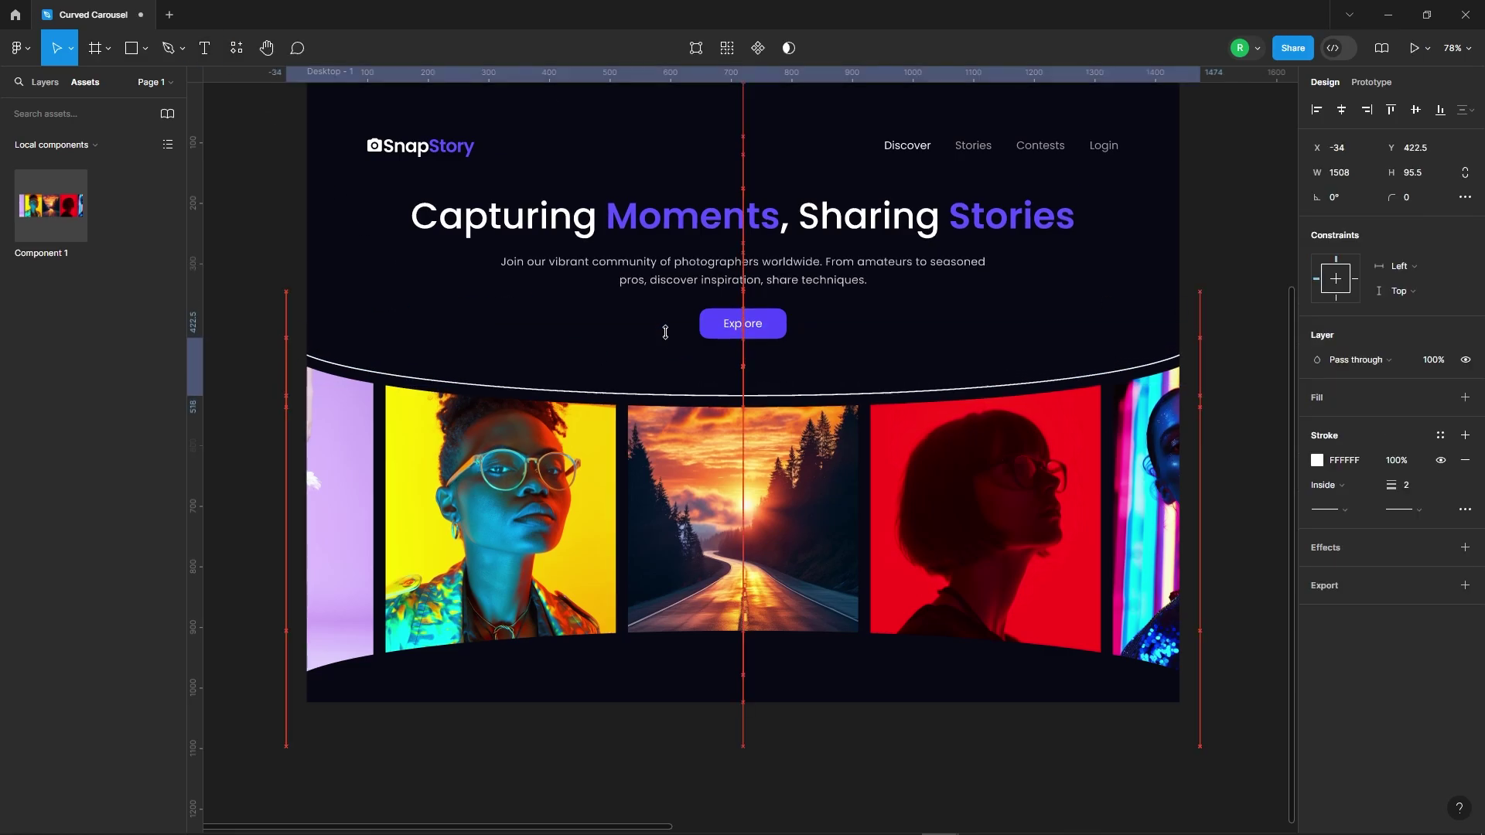
key(Up)
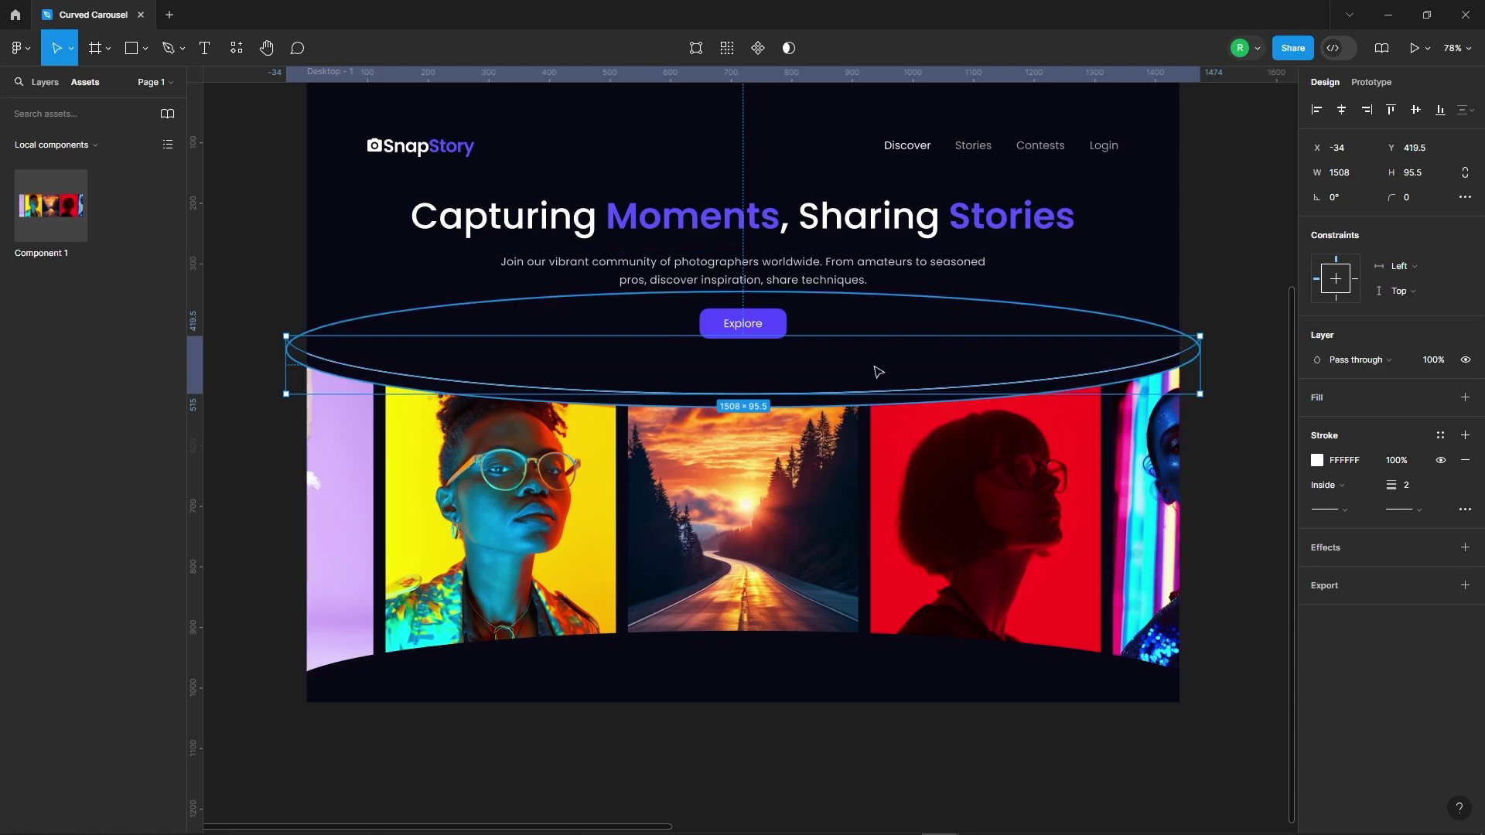
Duplicate the white arc and move the copy down to the lower edge of the card row, at Y 886
scroll(806, 387, up, 5)
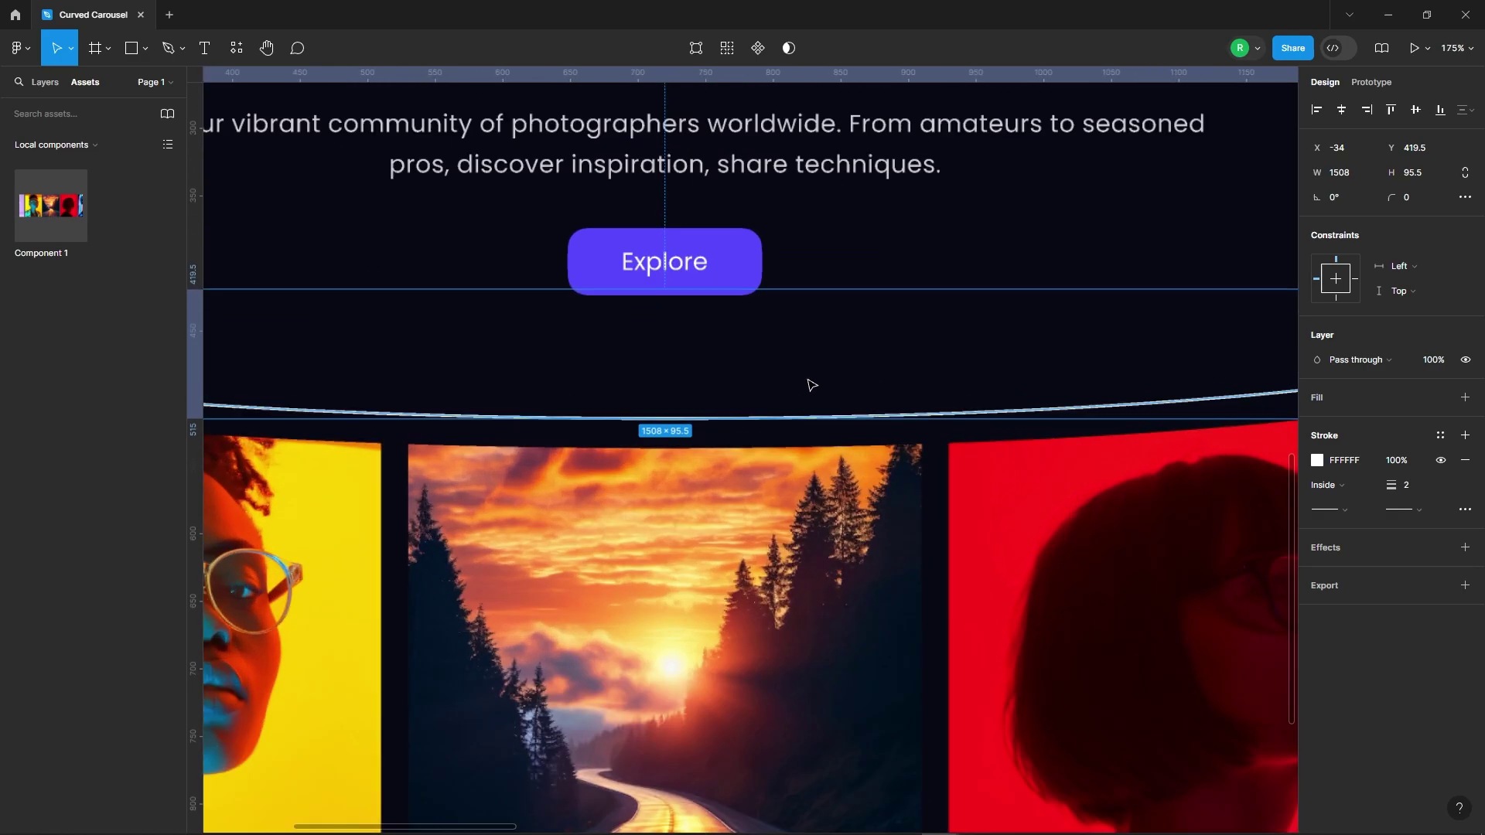
drag(706, 430, 720, 521)
scroll(750, 240, down, 5)
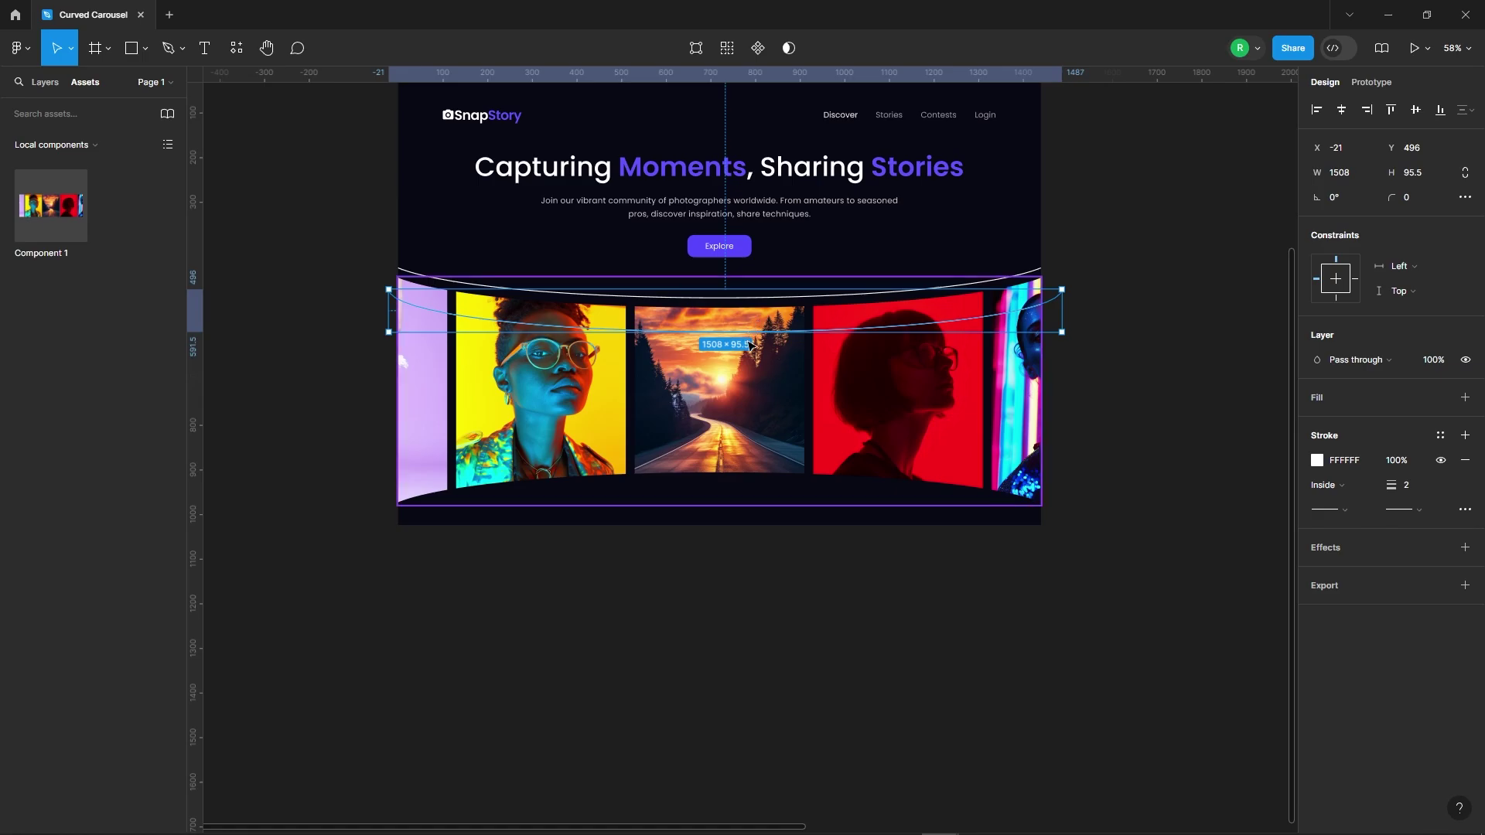
key(shift+Down)
key(shift+Down)
key(shift+Down)
key(shift+Down)
key(shift+Down)
key(shift+Down)
key(shift+Down)
key(shift+Down)
key(shift+Down)
key(shift+Down)
key(shift+Down)
key(shift+Down)
key(shift+Down)
key(shift+Down)
key(shift+Down)
key(shift+Down)
key(shift+Down)
key(shift+Down)
key(shift+Down)
key(shift+Down)
key(shift+Down)
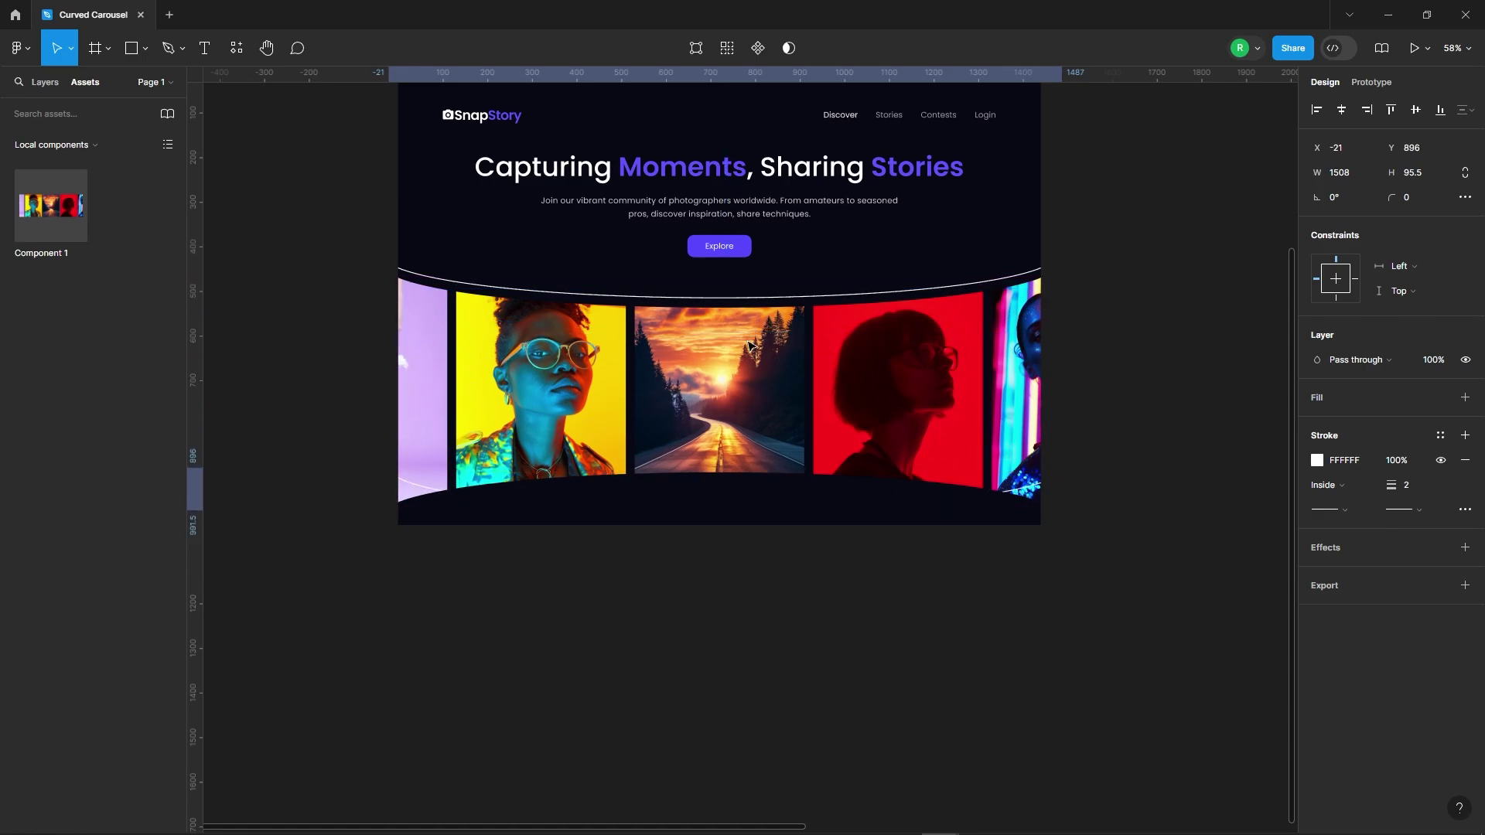
Bring the copied arc to the front and flip it vertically
right_click(433, 487)
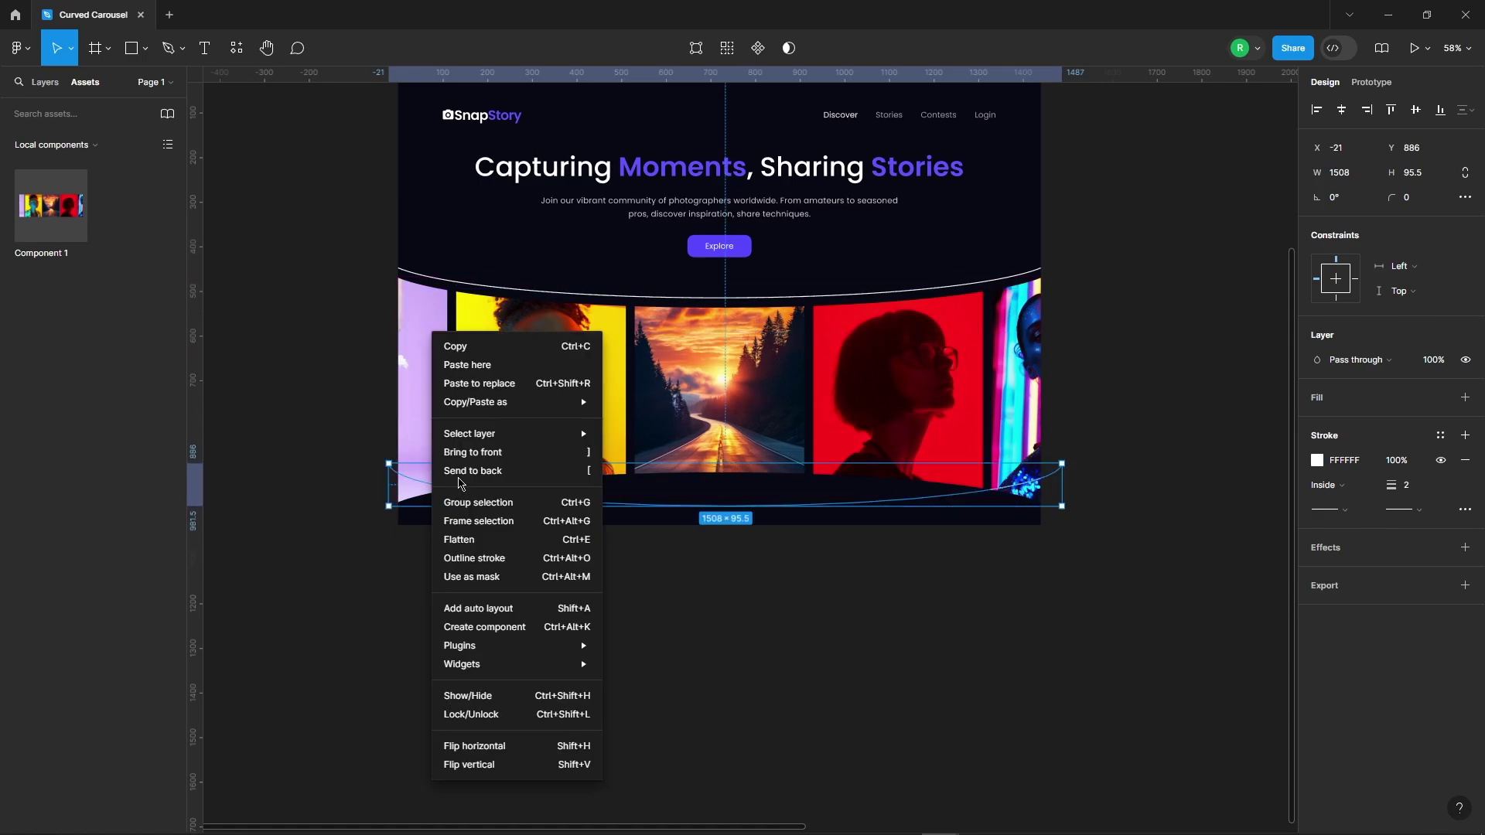
click(495, 457)
right_click(725, 489)
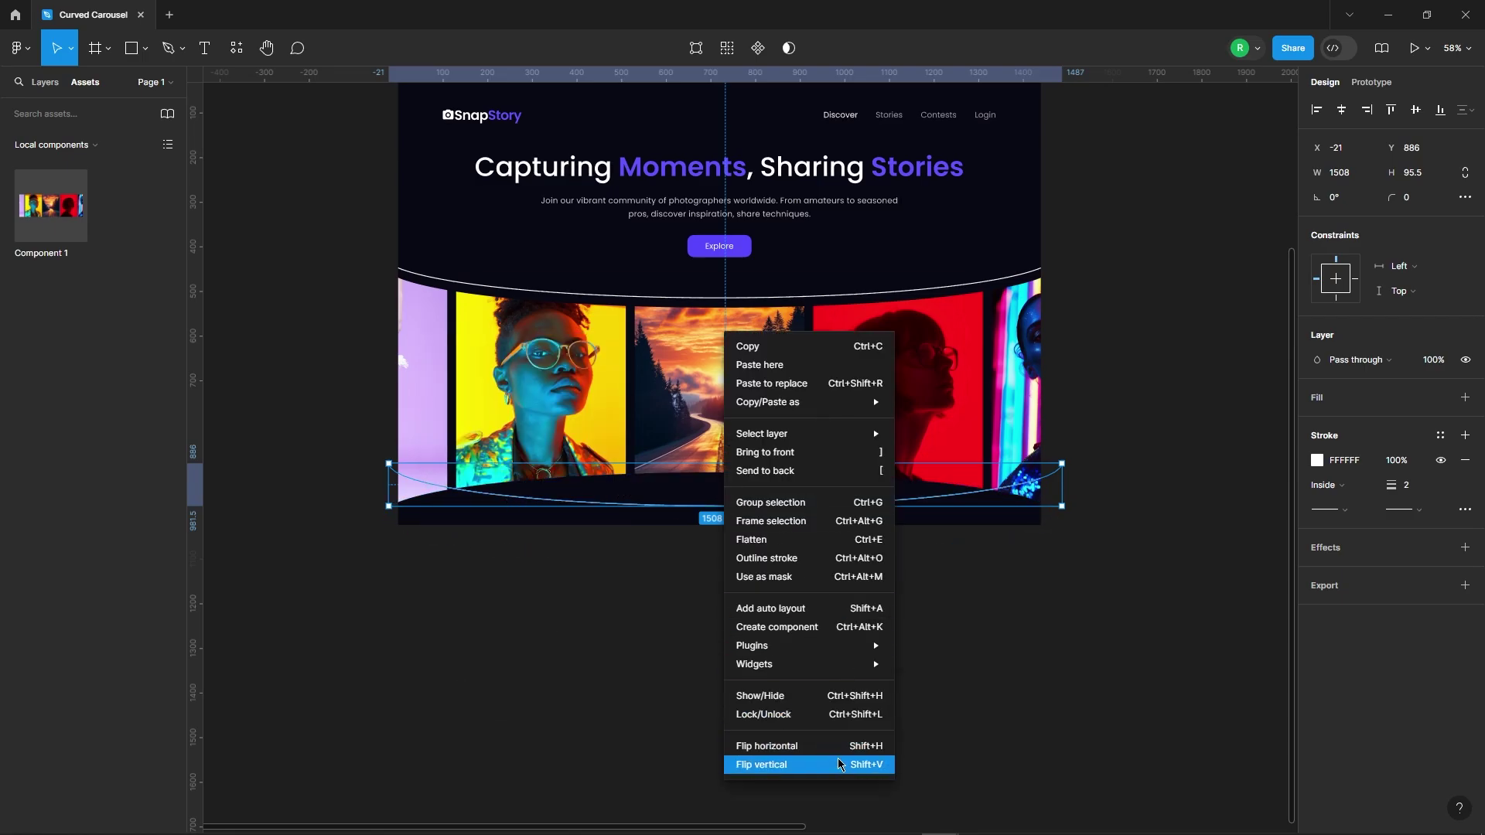
click(818, 764)
Move the flipped arc down to Y 1027.5, just below the curved bottom edge of the cards
scroll(712, 487, up, 5)
key(shift+Down)
key(shift+Down)
key(shift+Down)
key(shift+Down)
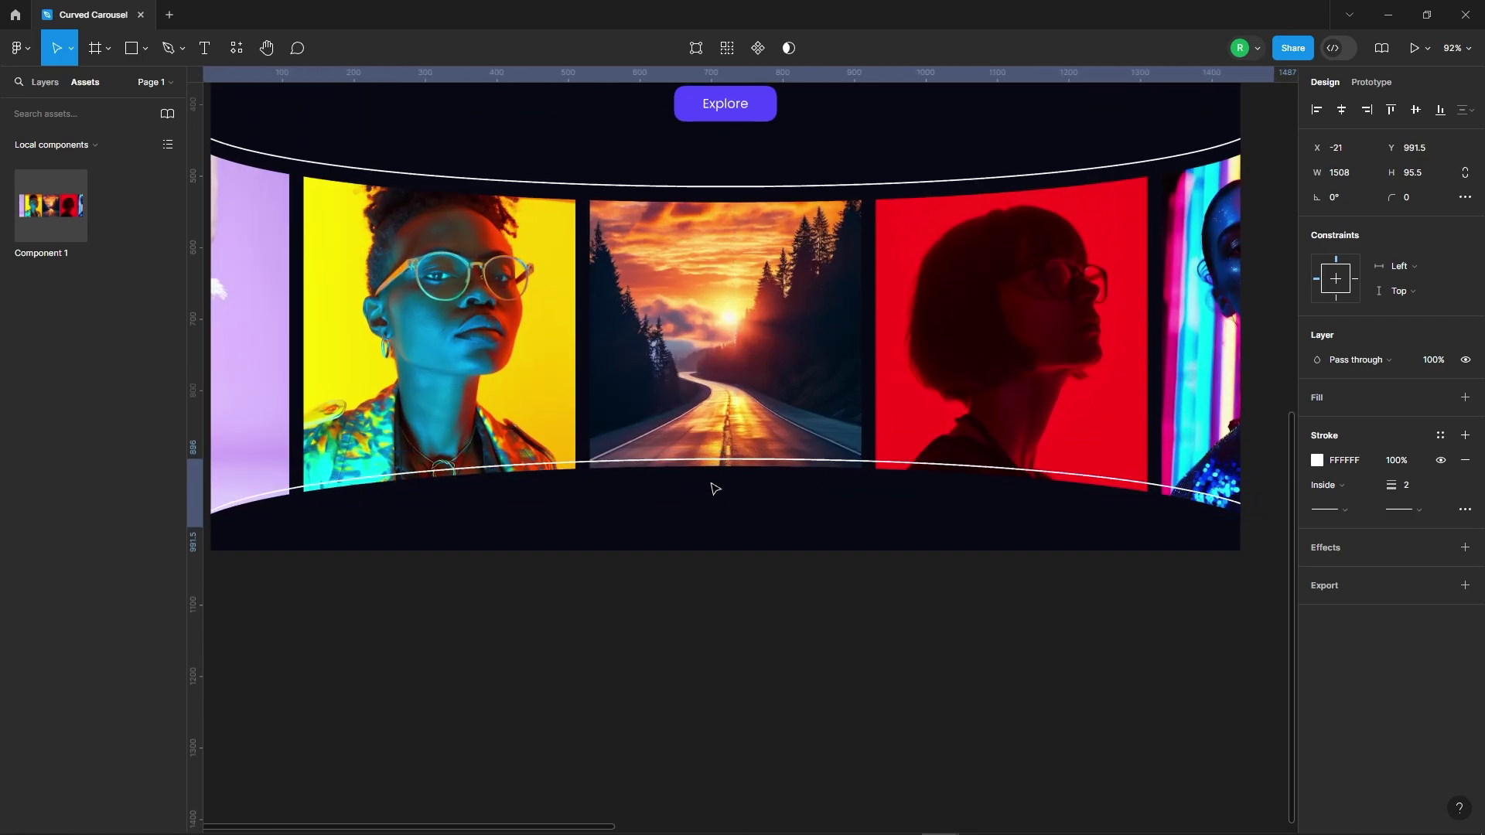
key(Down)
key(Down)
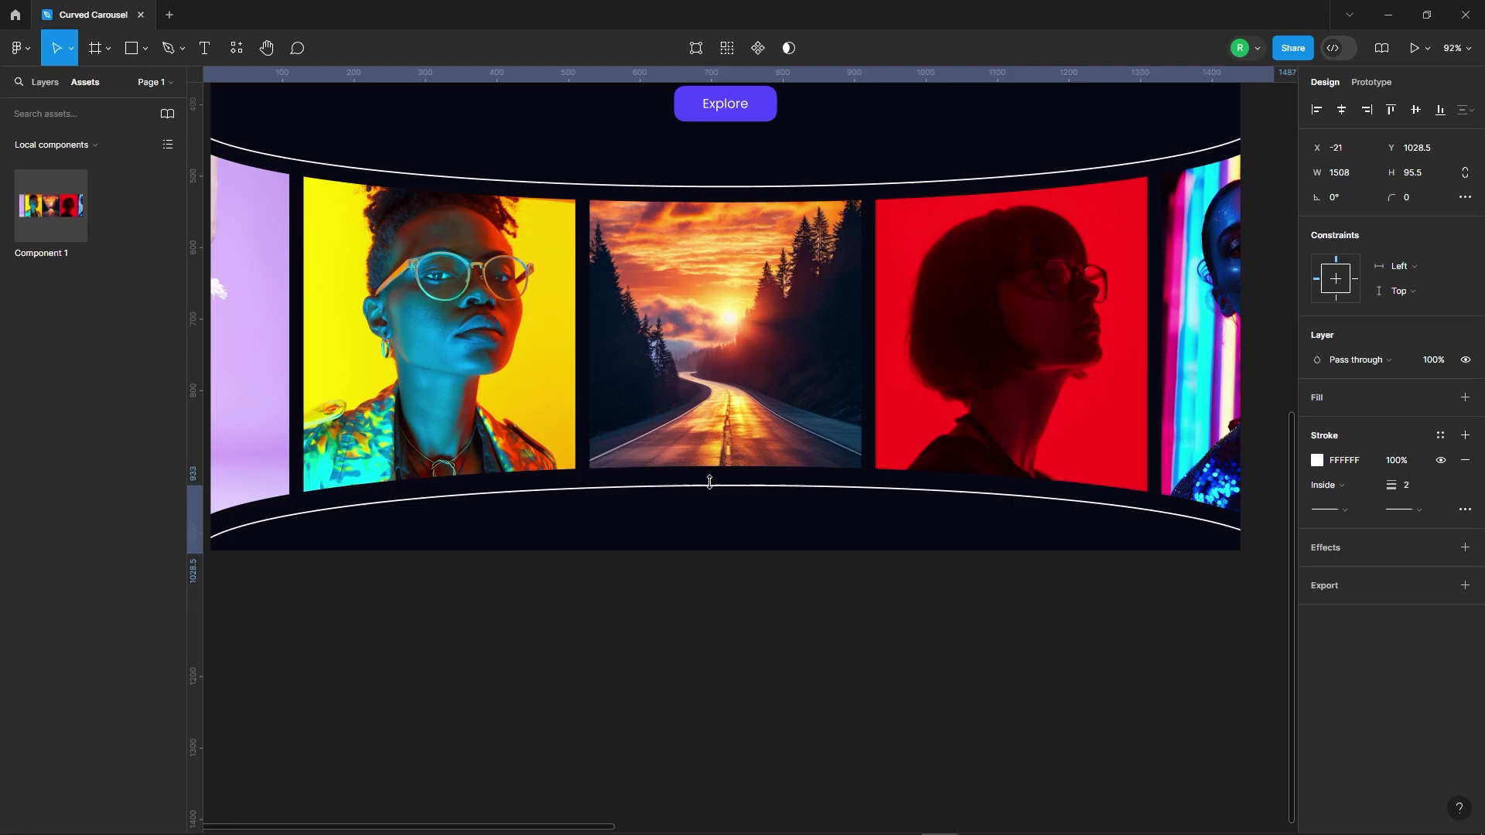
key(Down)
key(Down)
key(Down)
key(Down)
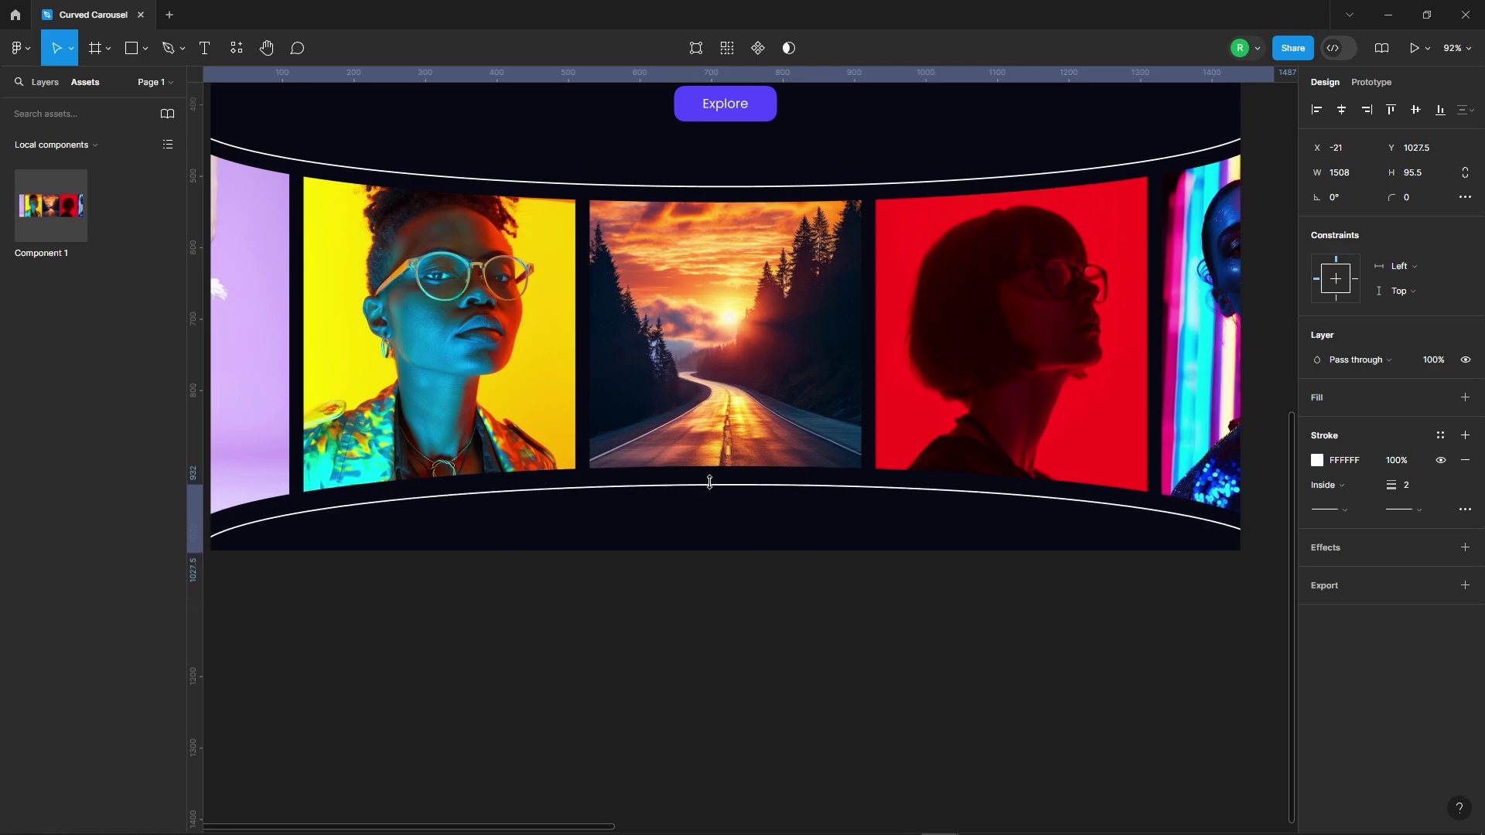
Select the card carousel with all ellipses and arcs and move them up about 25 px
scroll(710, 482, down, 5)
click(905, 603)
drag(1100, 599, 316, 285)
key(shift+Up)
key(shift+Up)
key(Up)
key(Up)
key(Up)
key(Up)
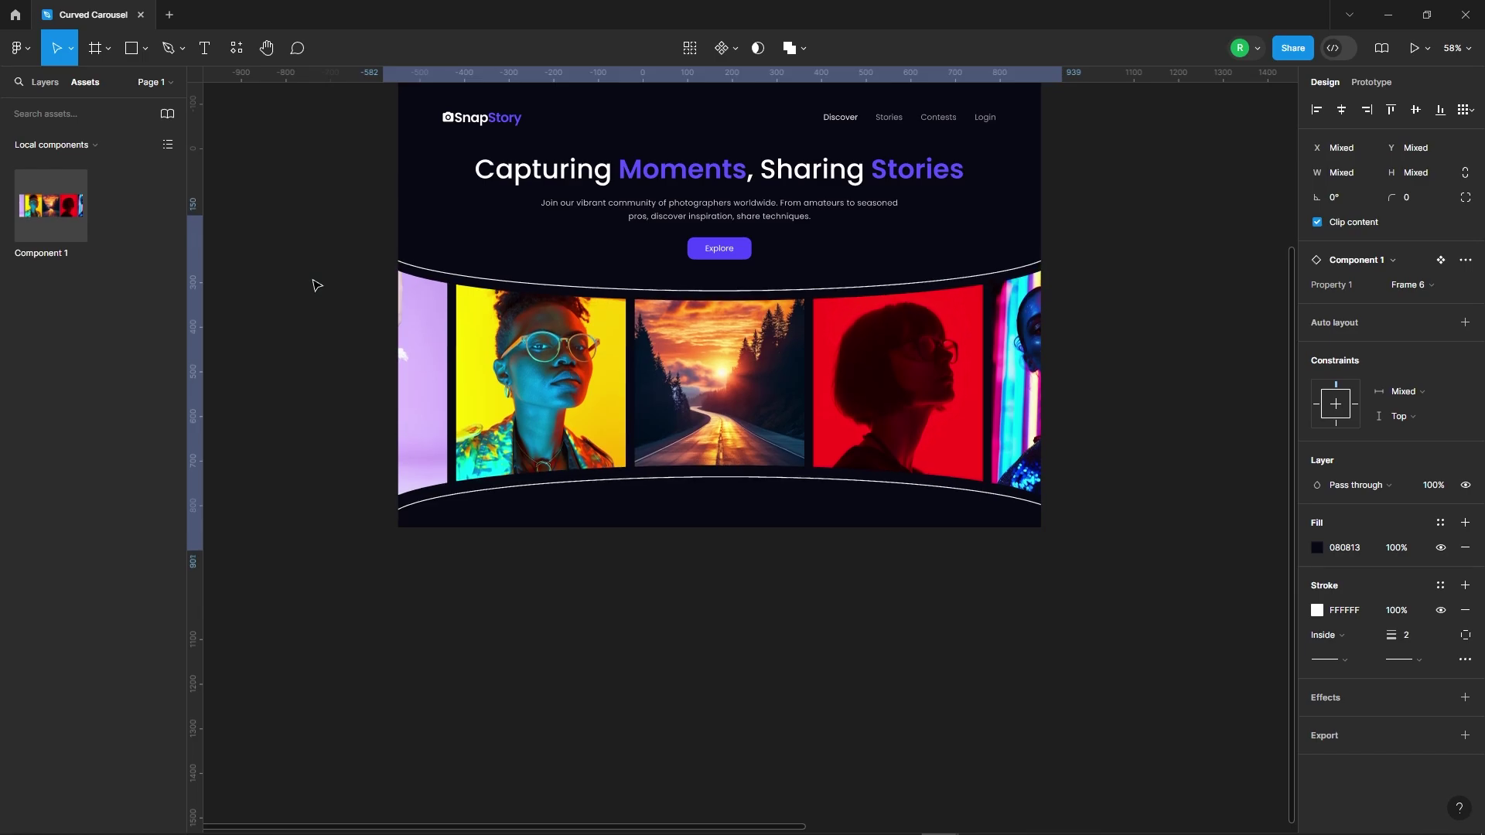
key(Up)
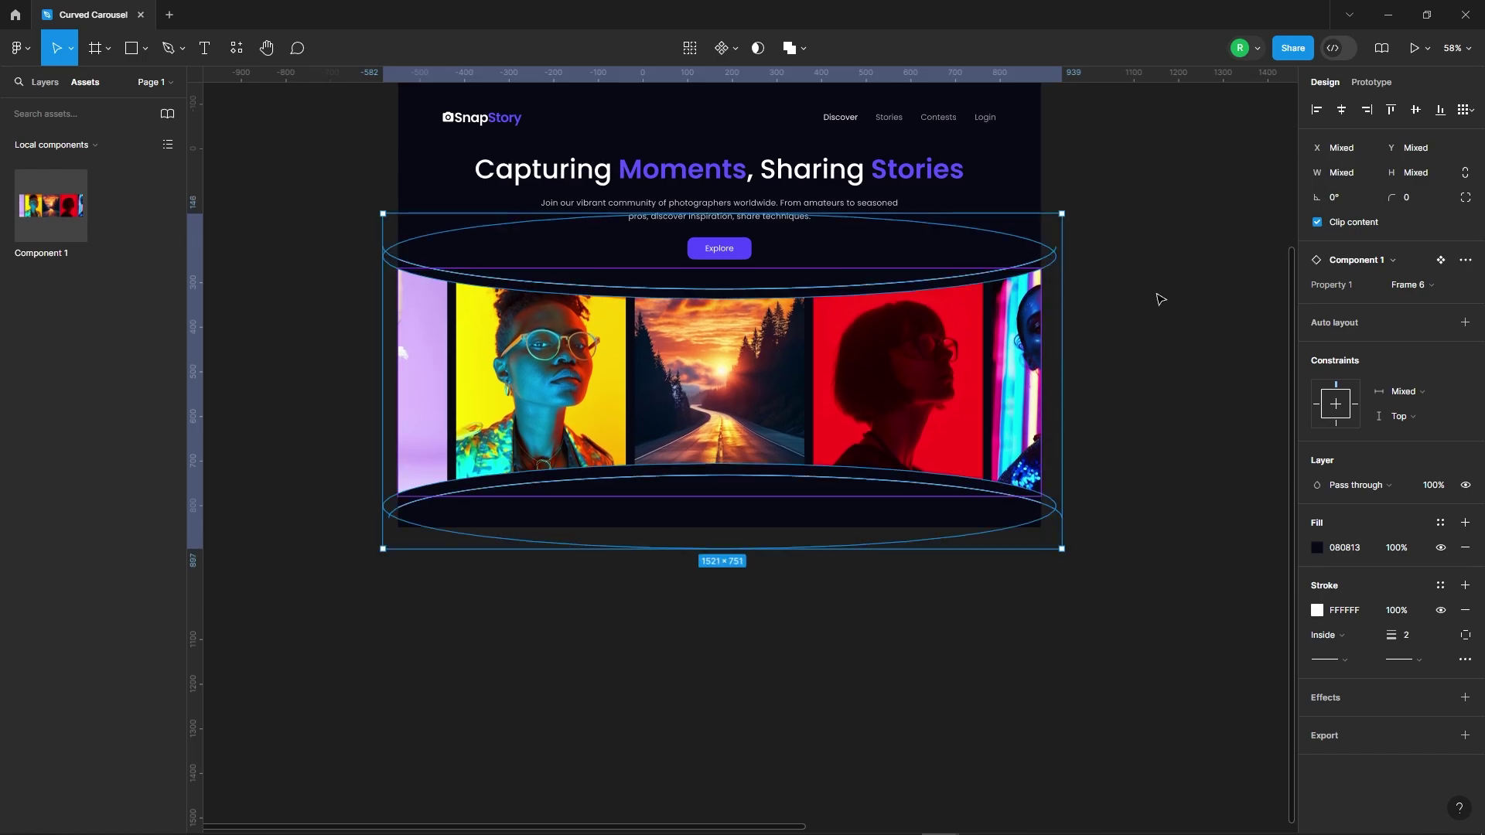
click(1160, 300)
click(771, 391)
click(899, 688)
Link the upper variant of Component 1 to the lower one with an on-click Change to Frame 7 prototype interaction
scroll(514, 647, down, 5)
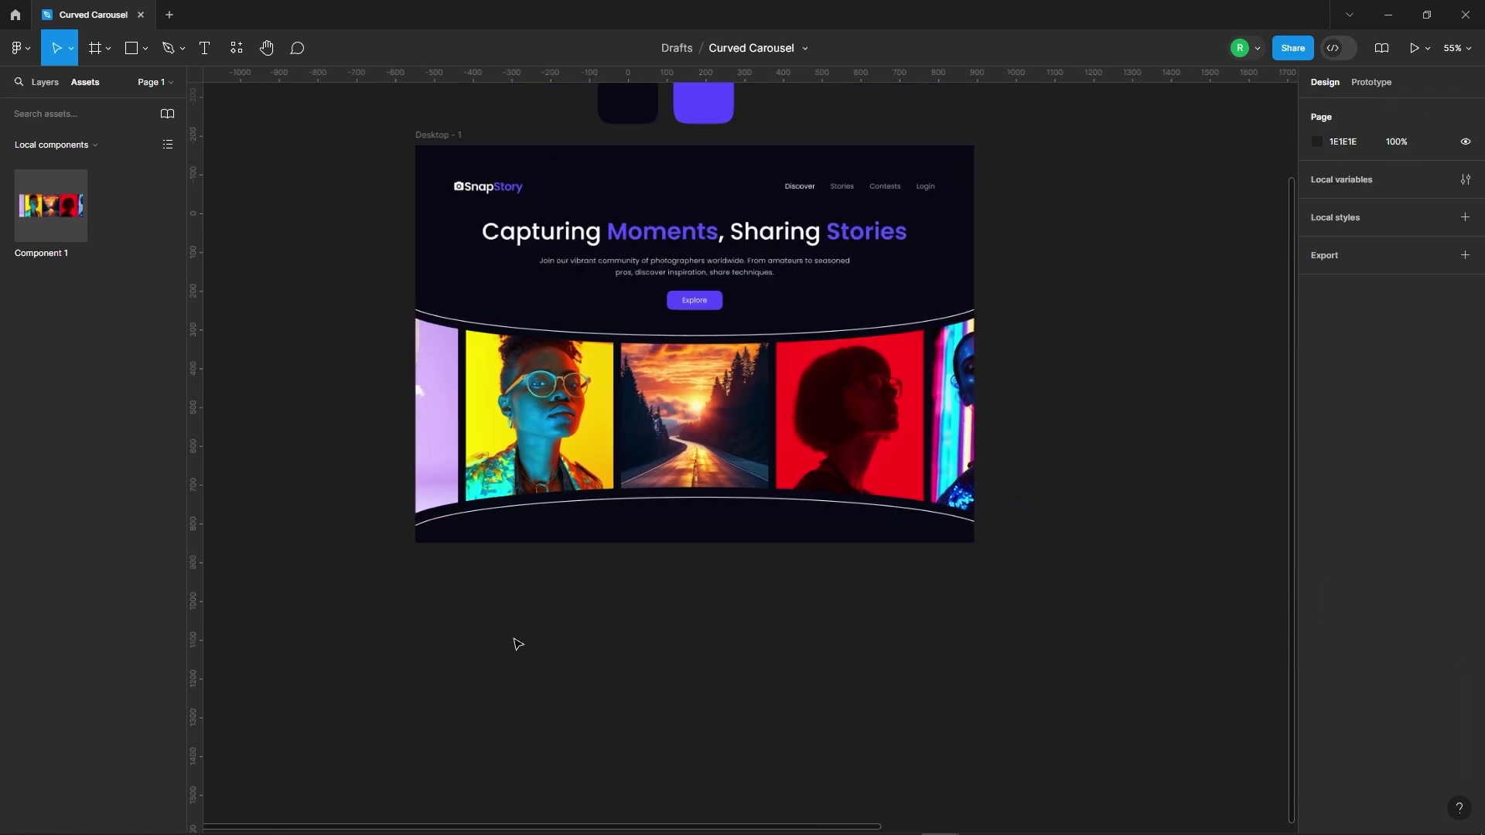
scroll(1027, 516, up, 3)
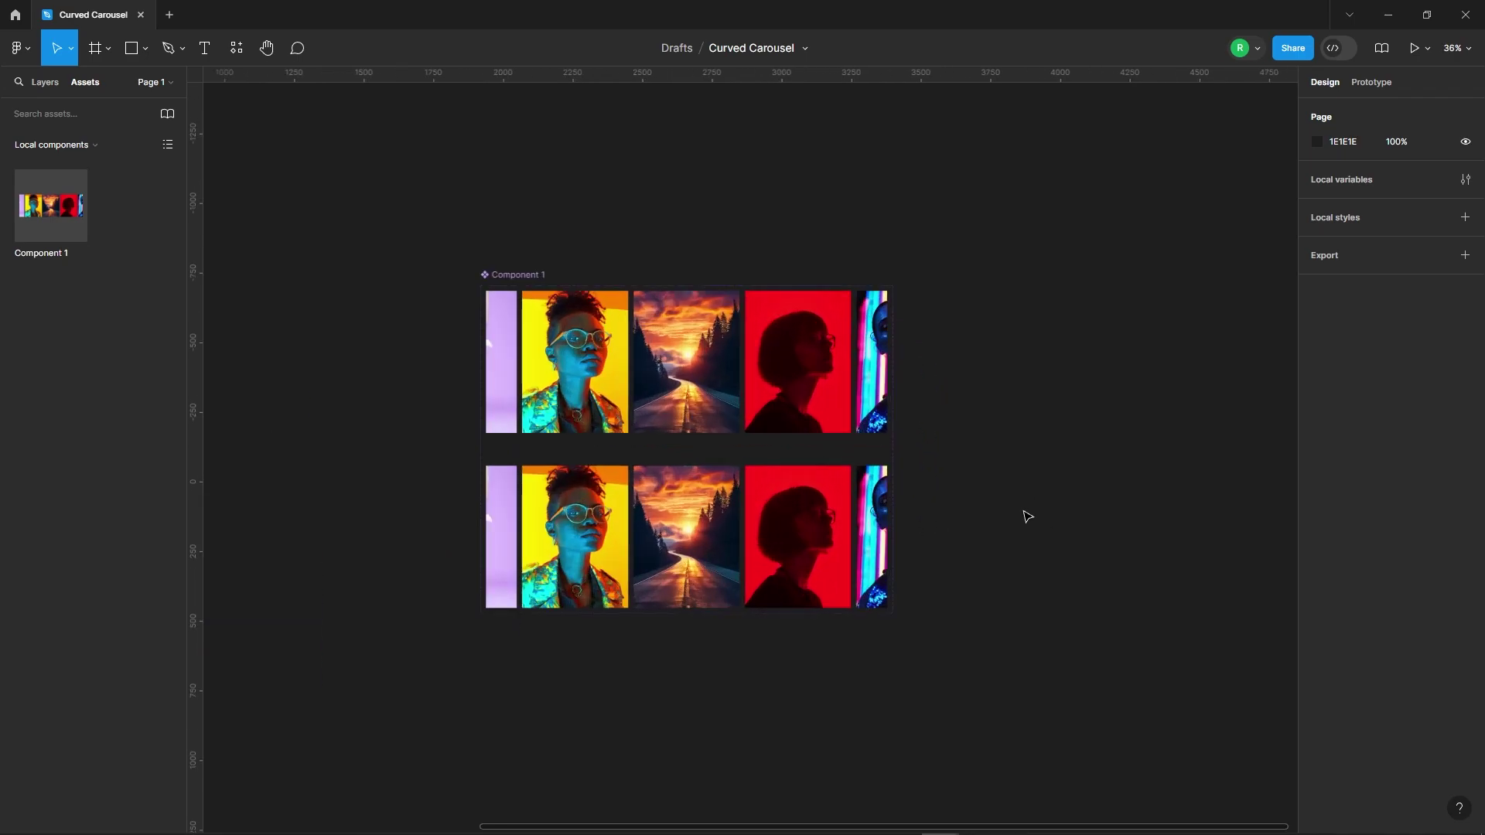
click(692, 396)
scroll(692, 396, up, 2)
click(1372, 83)
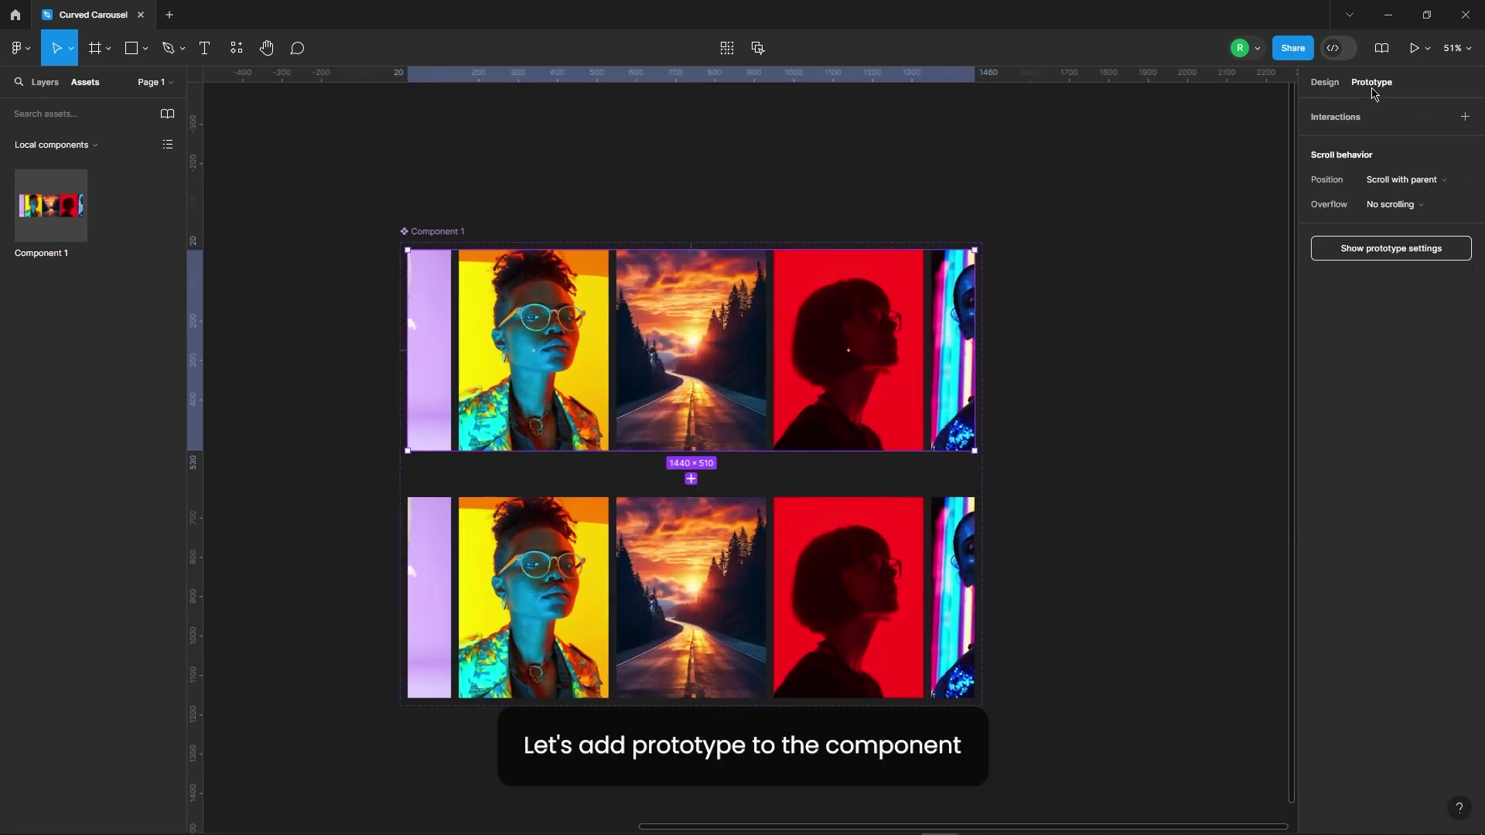
drag(691, 451, 719, 532)
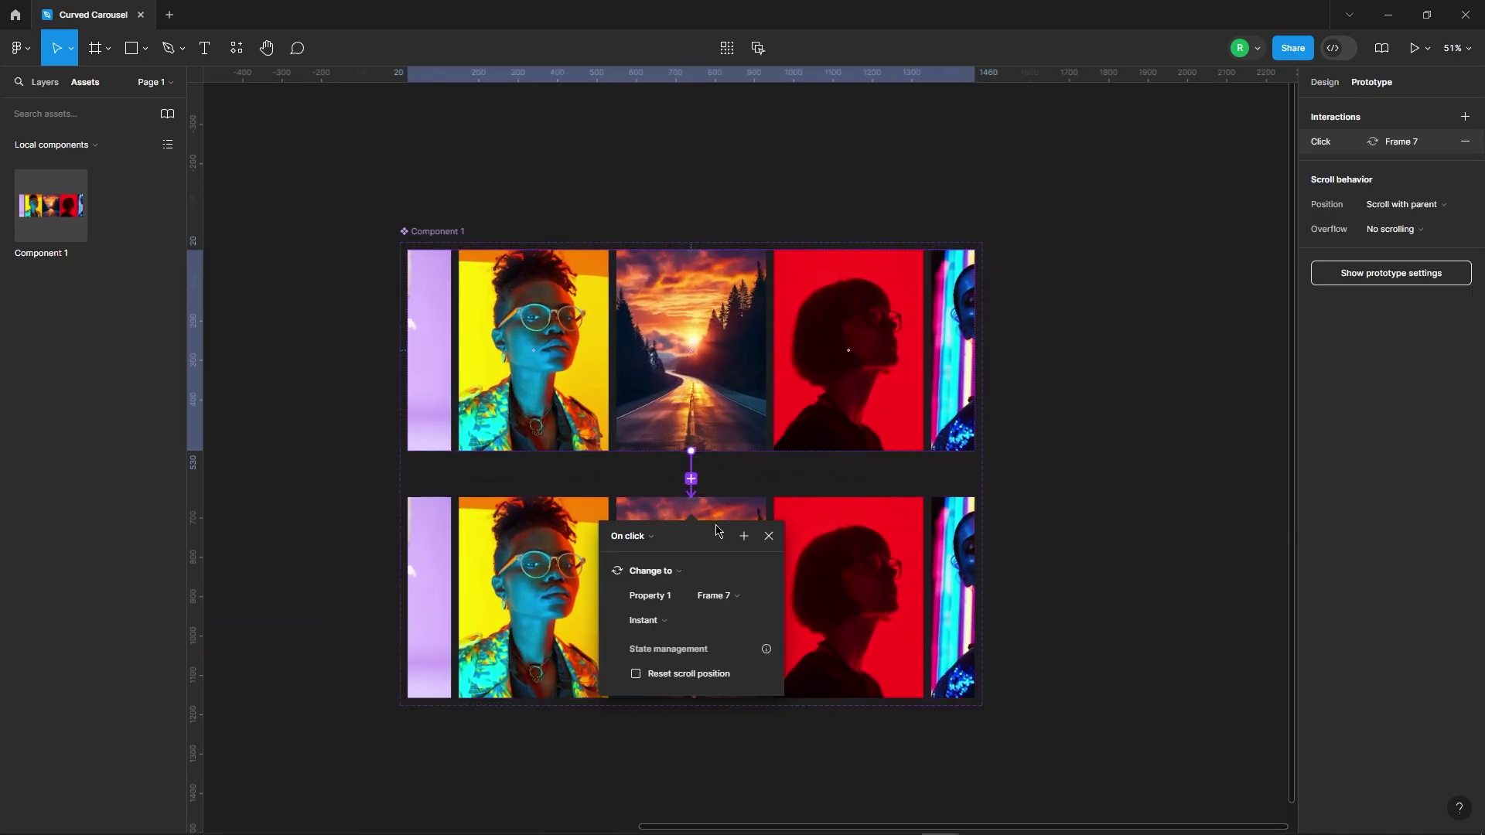
Set the upper variant's interaction to trigger after a 1 ms delay with a Smart animate transition
scroll(1011, 493, down, 2)
click(631, 383)
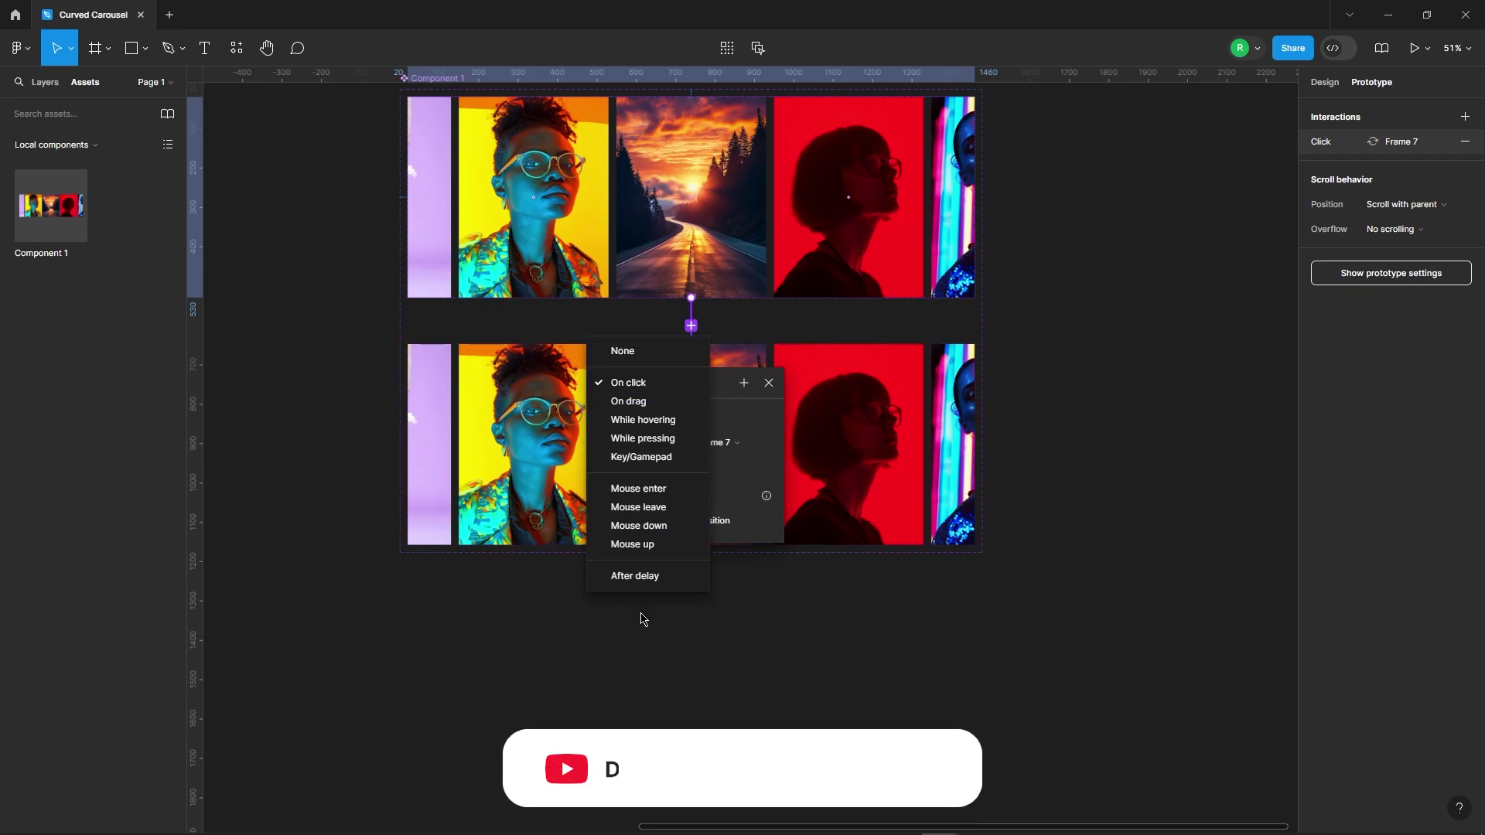
click(663, 579)
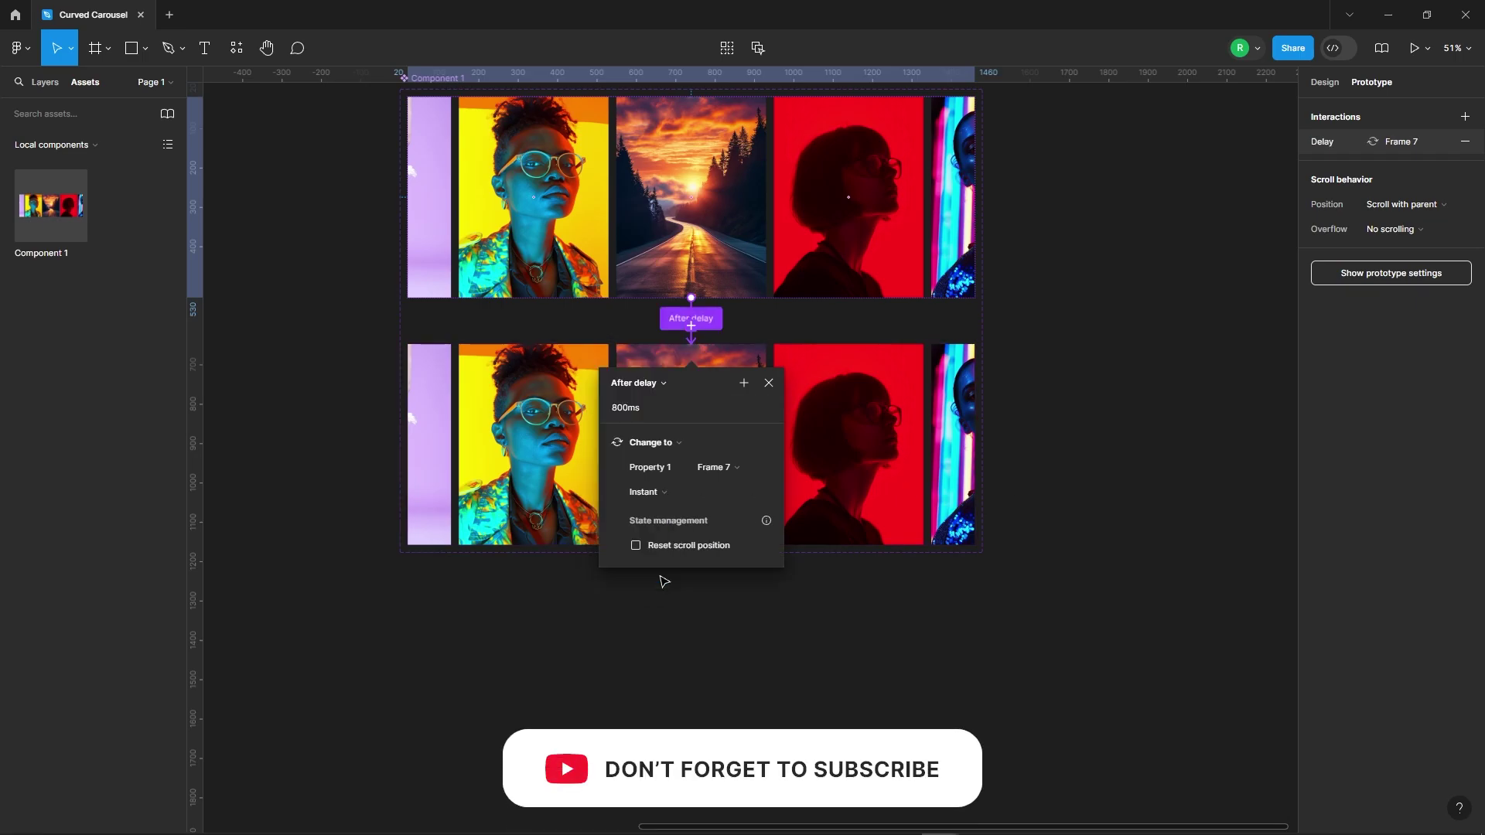
click(654, 491)
click(662, 525)
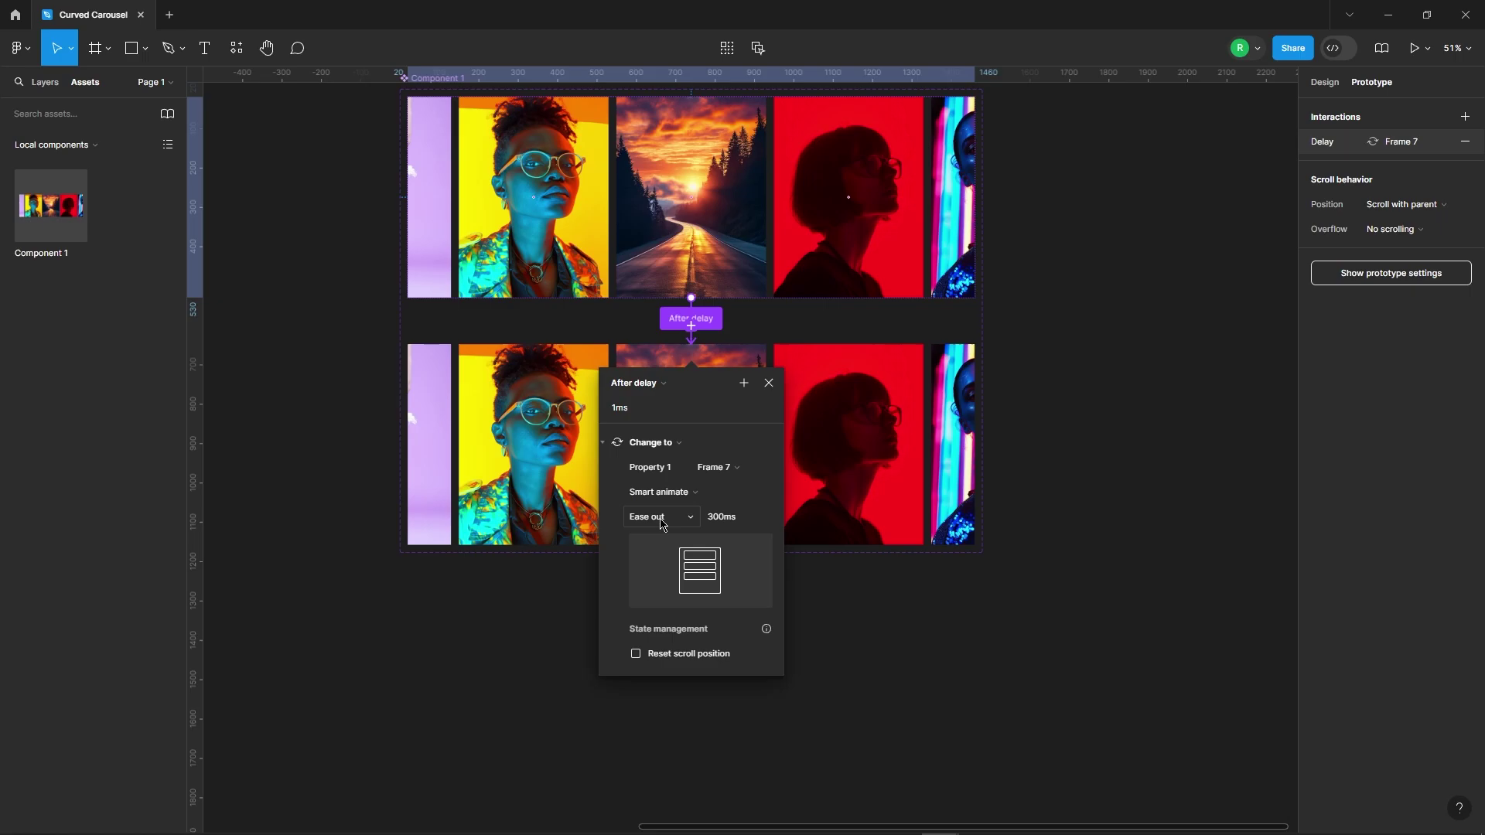
Give the upper variant's Smart animate transition Linear easing and a duration of 10000 ms
click(662, 518)
click(665, 465)
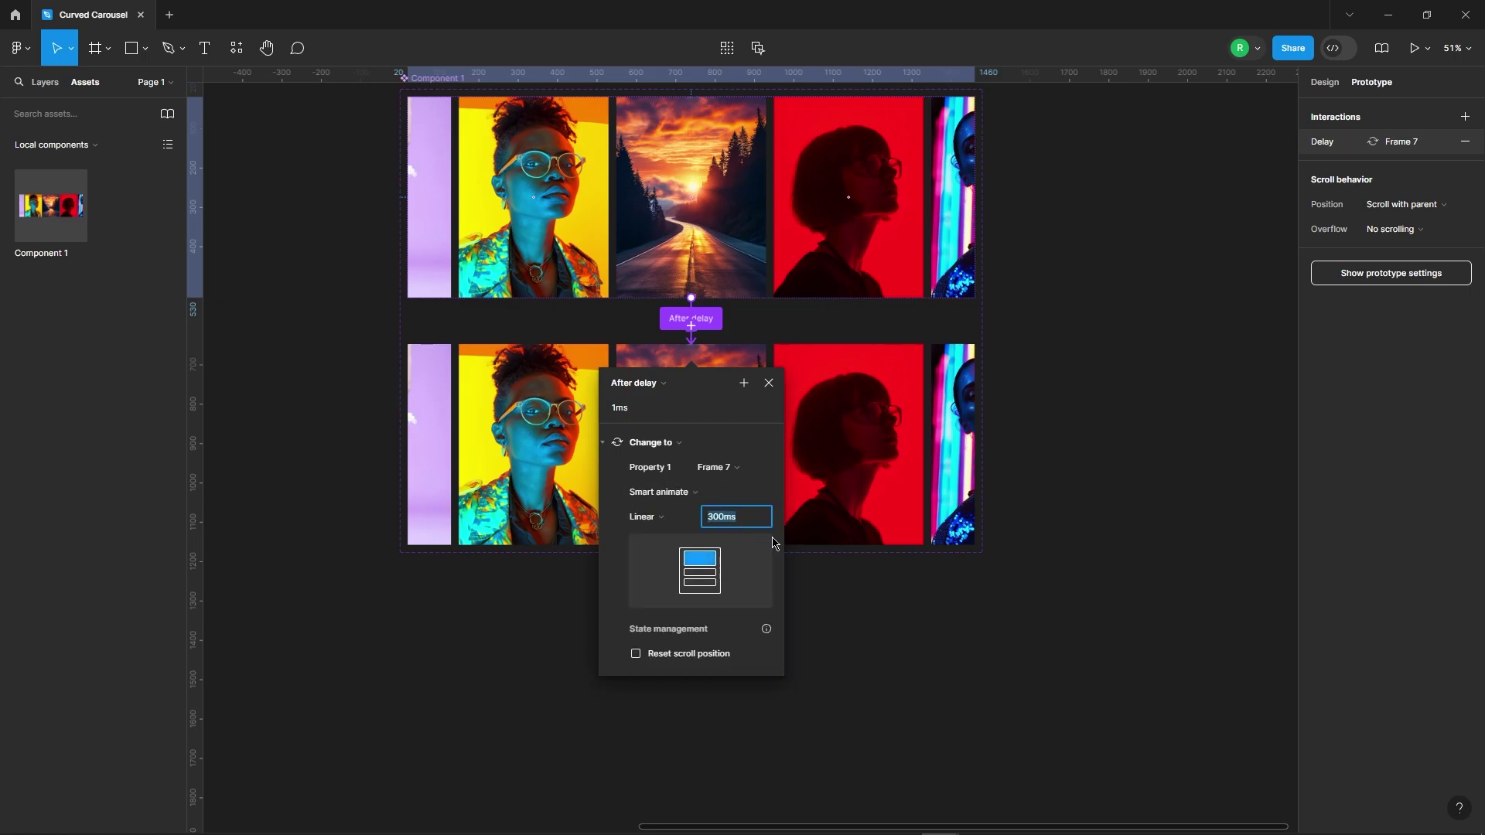
text(10000)
key(Return)
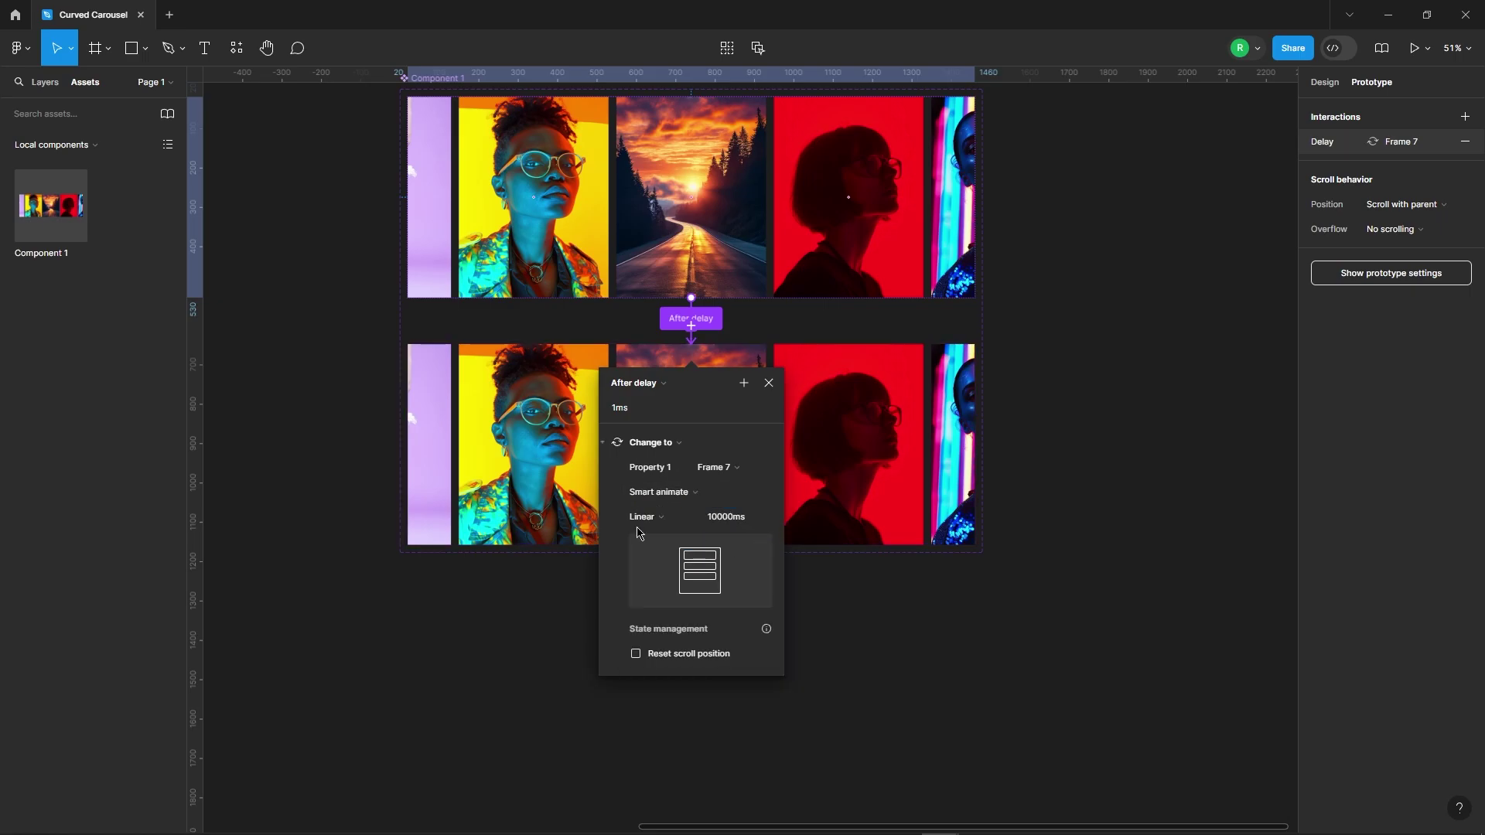
click(766, 384)
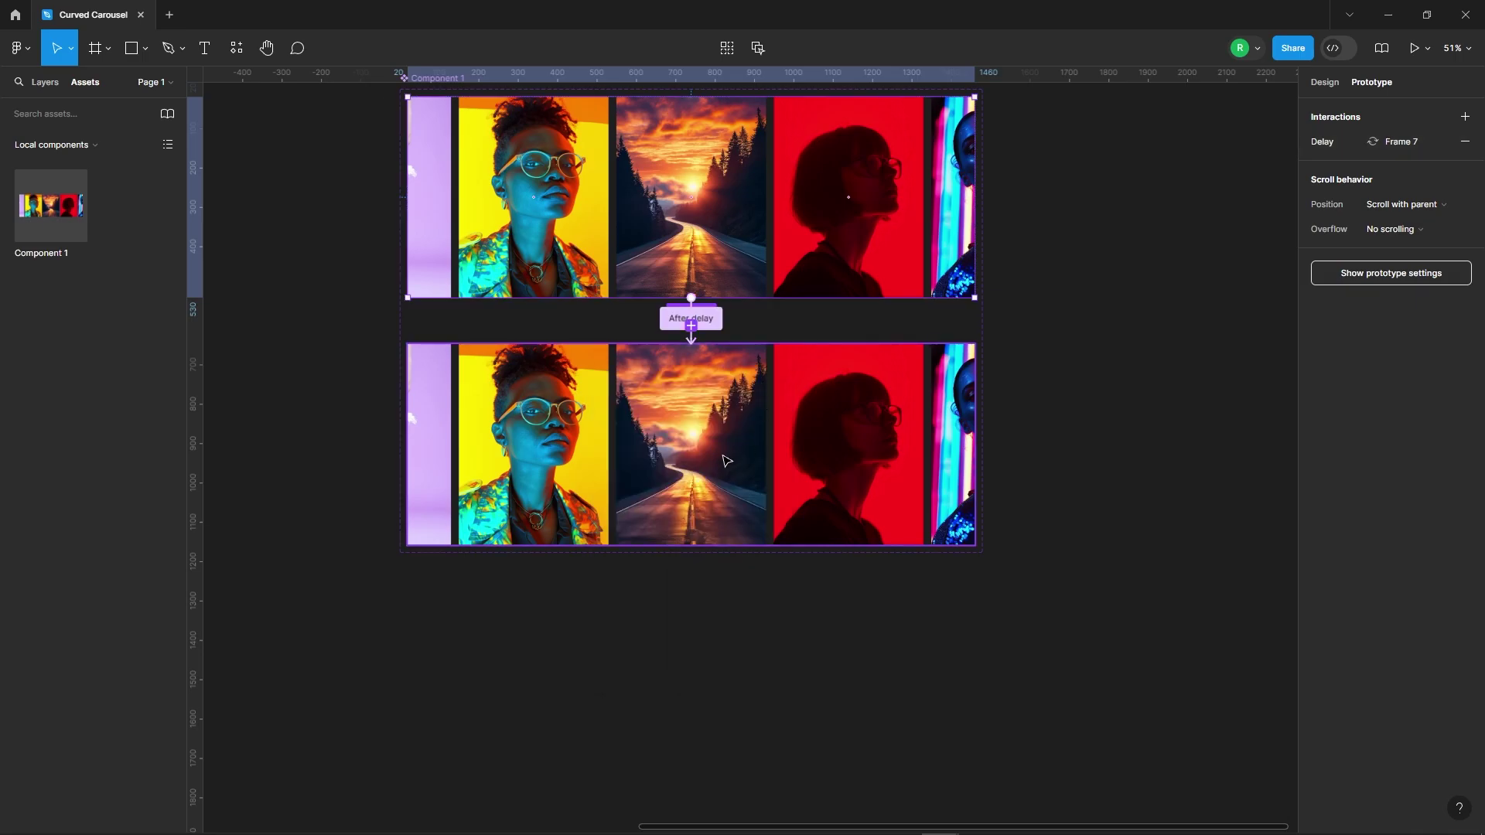
Link the lower variant back to the upper one (Frame 6) with an After delay trigger of 1 ms and an Instant transition
click(727, 462)
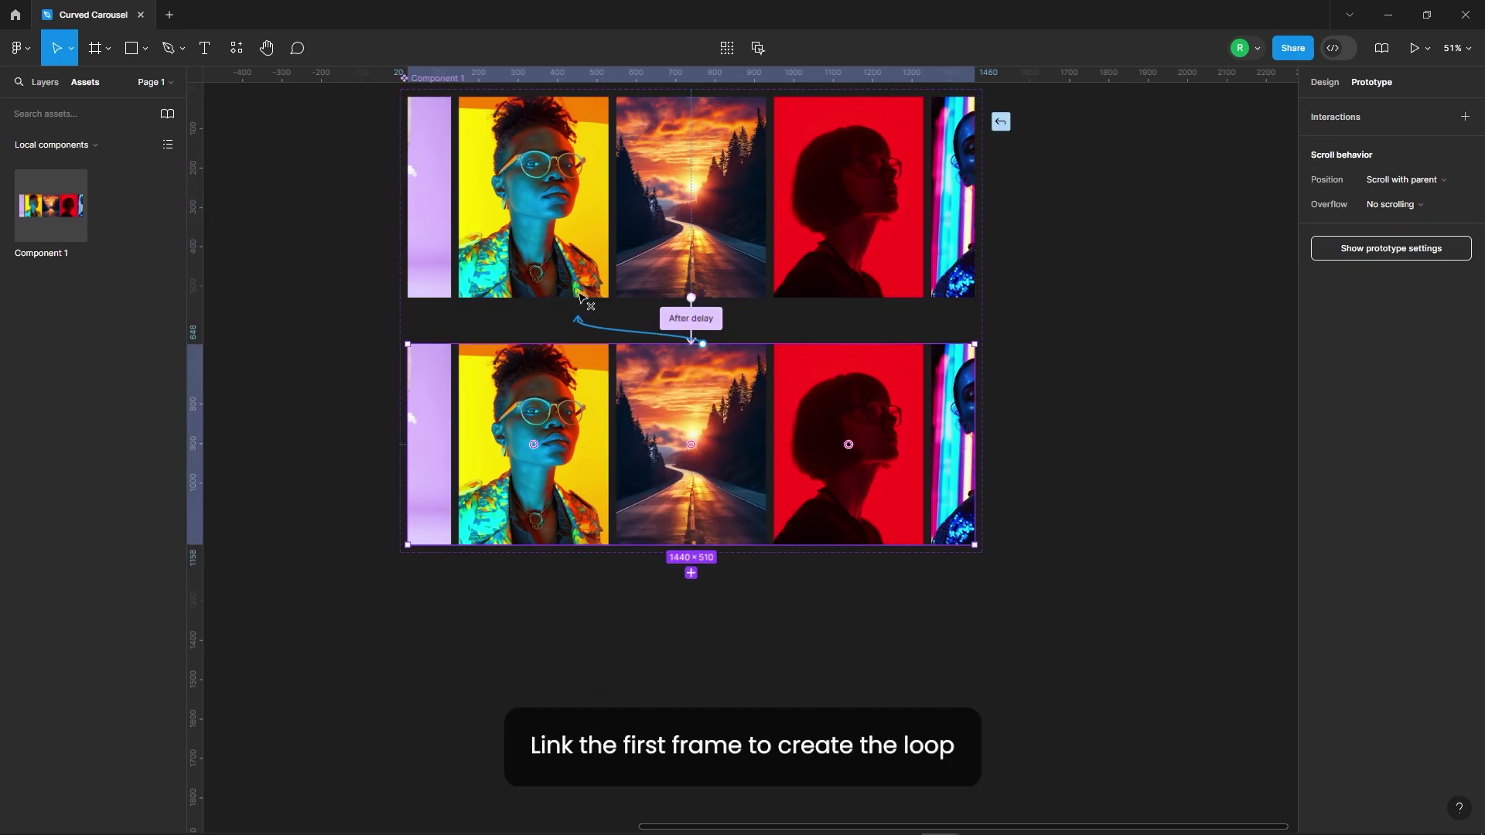
drag(582, 299, 586, 296)
click(646, 359)
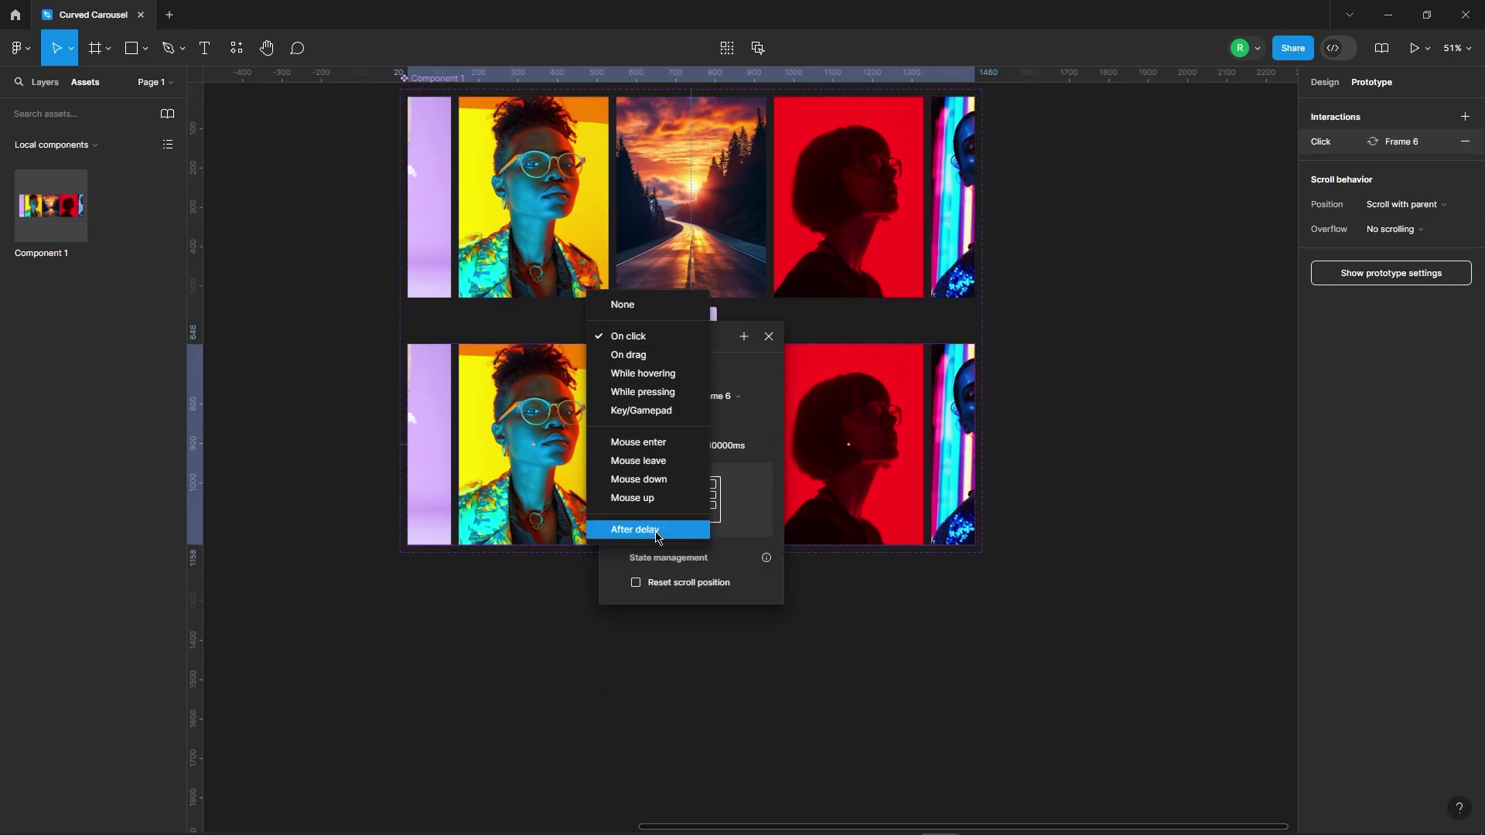
click(656, 532)
click(638, 365)
click(677, 447)
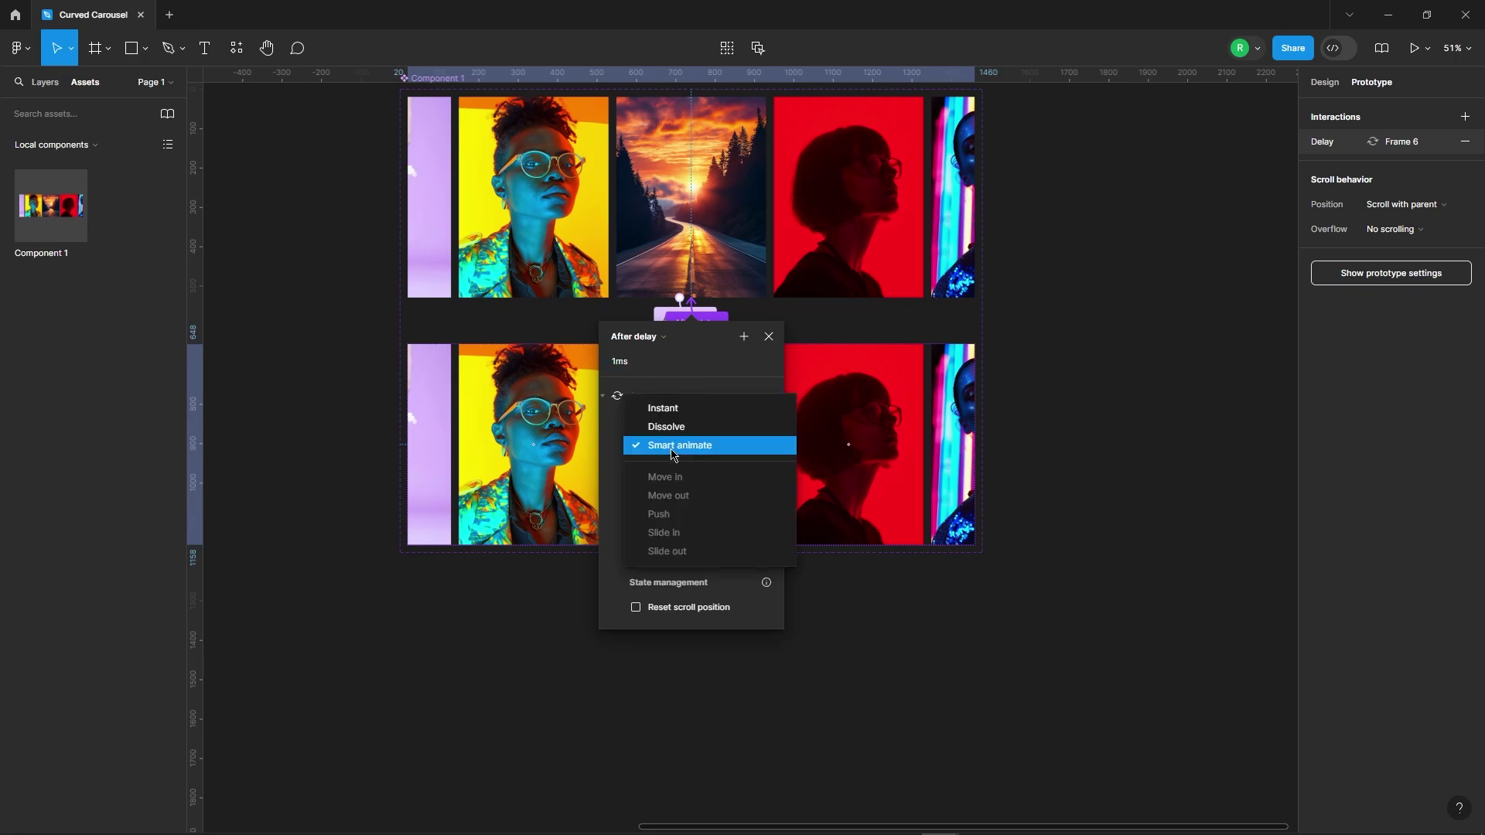
click(707, 408)
click(769, 336)
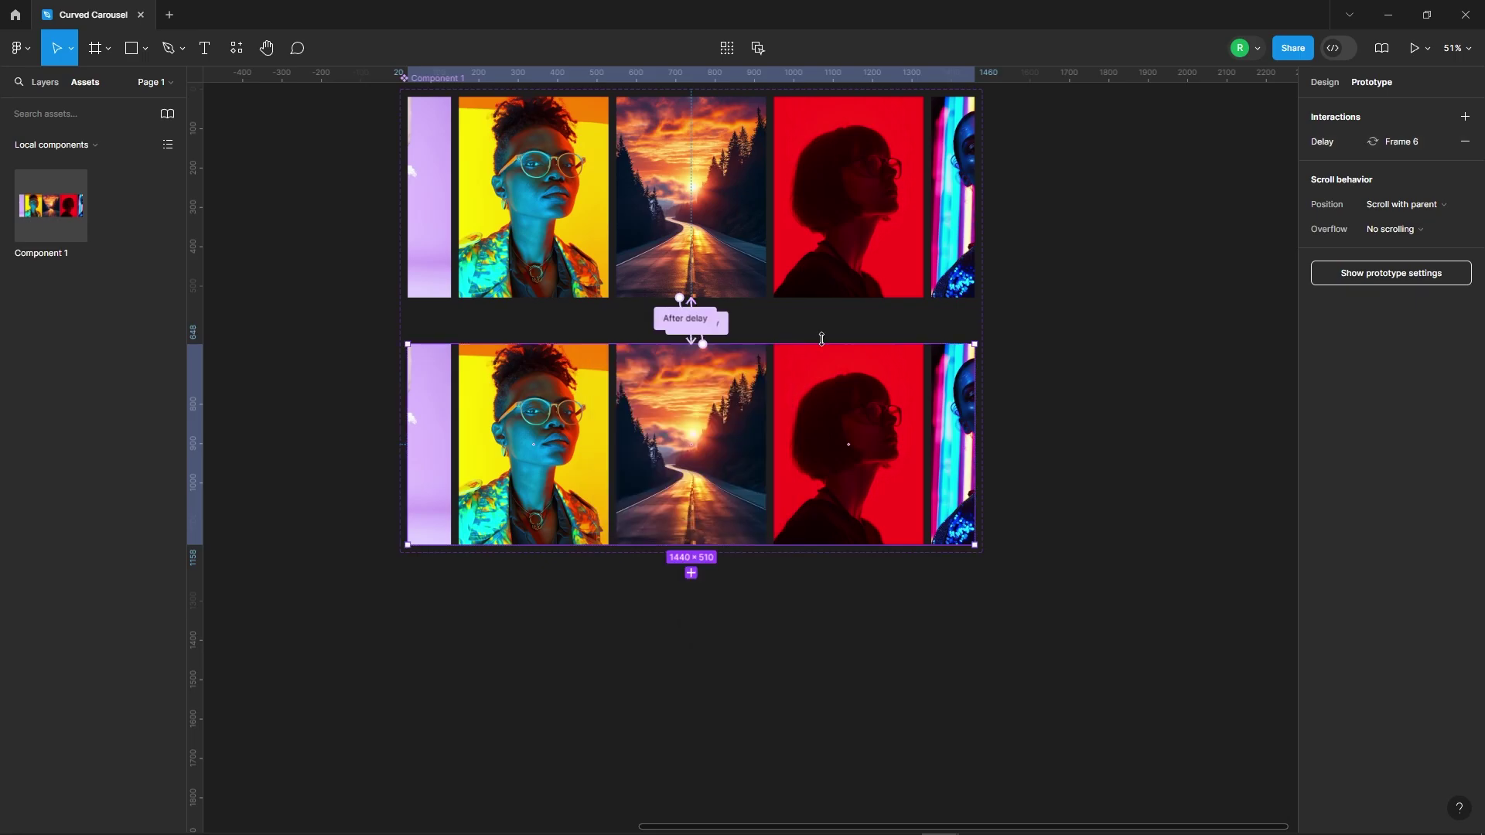
Add a flow starting point to the Desktop - 1 frame
click(1070, 431)
key(shift+1)
scroll(557, 443, up, 3)
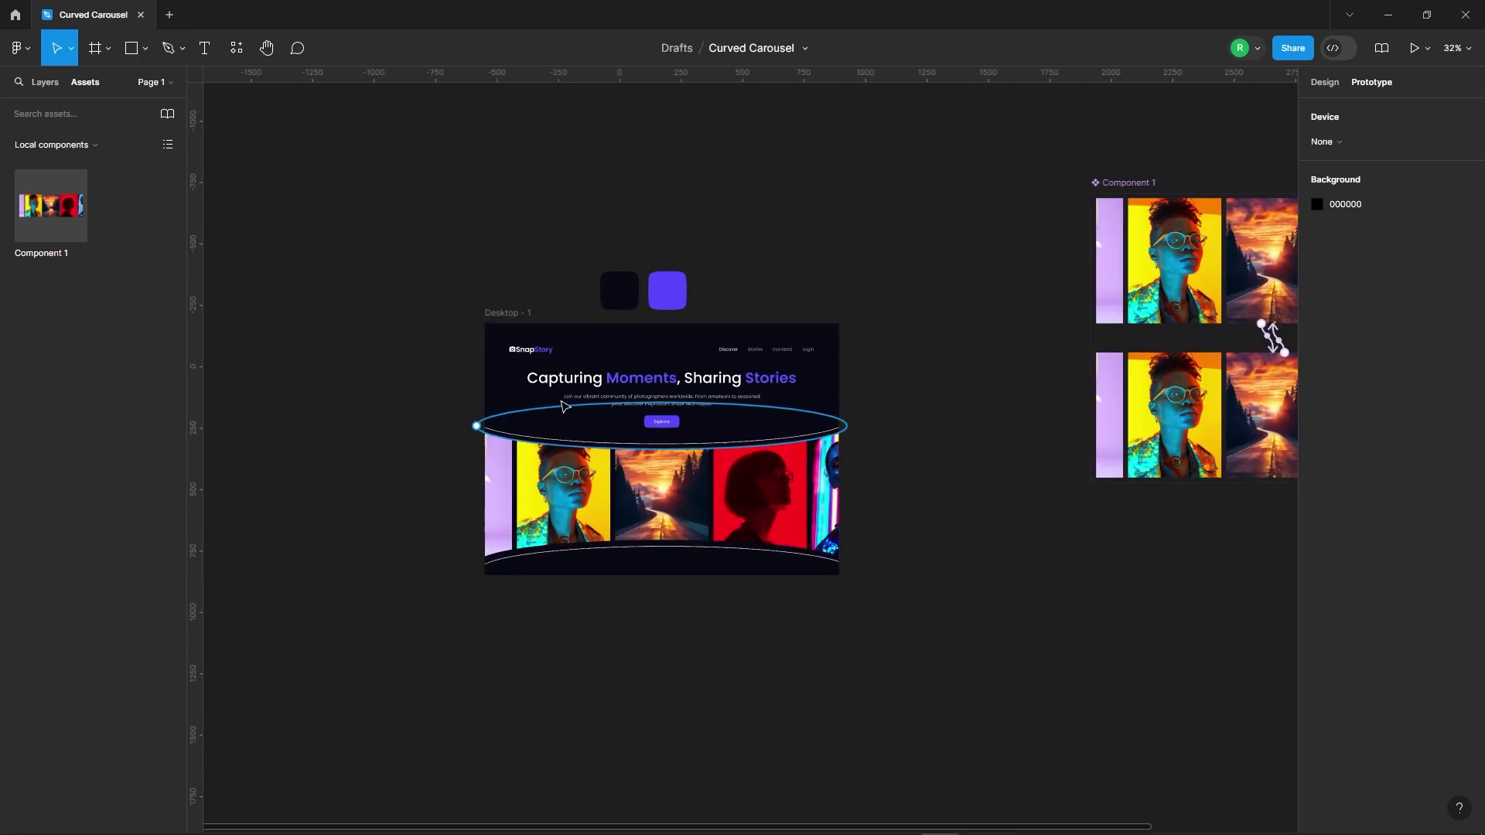
click(502, 312)
click(1365, 112)
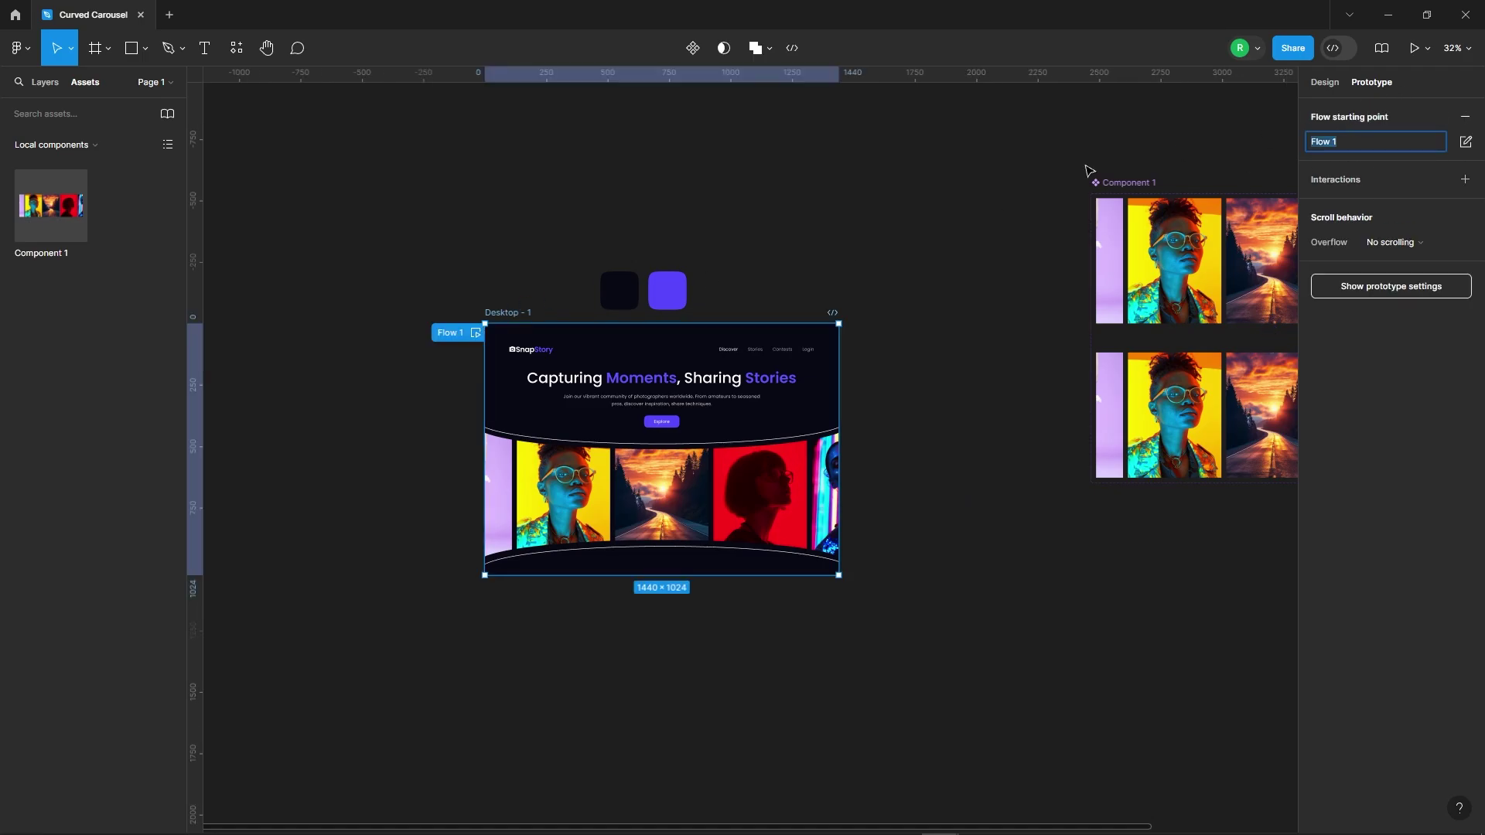
Play the Flow 1 prototype and scale the page to fit the screen to preview the looping carousel
click(475, 334)
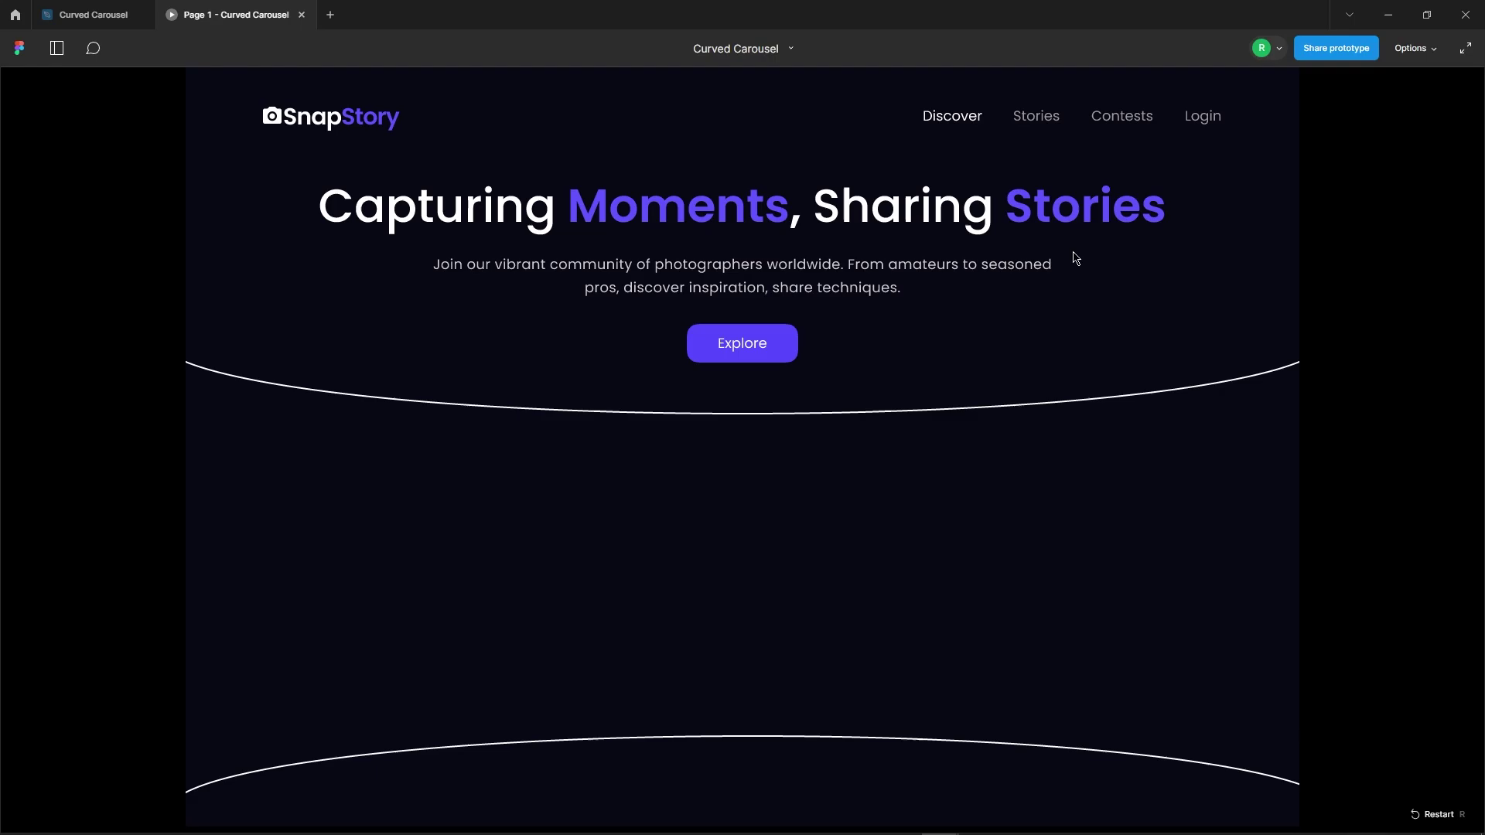
click(1409, 47)
click(1346, 101)
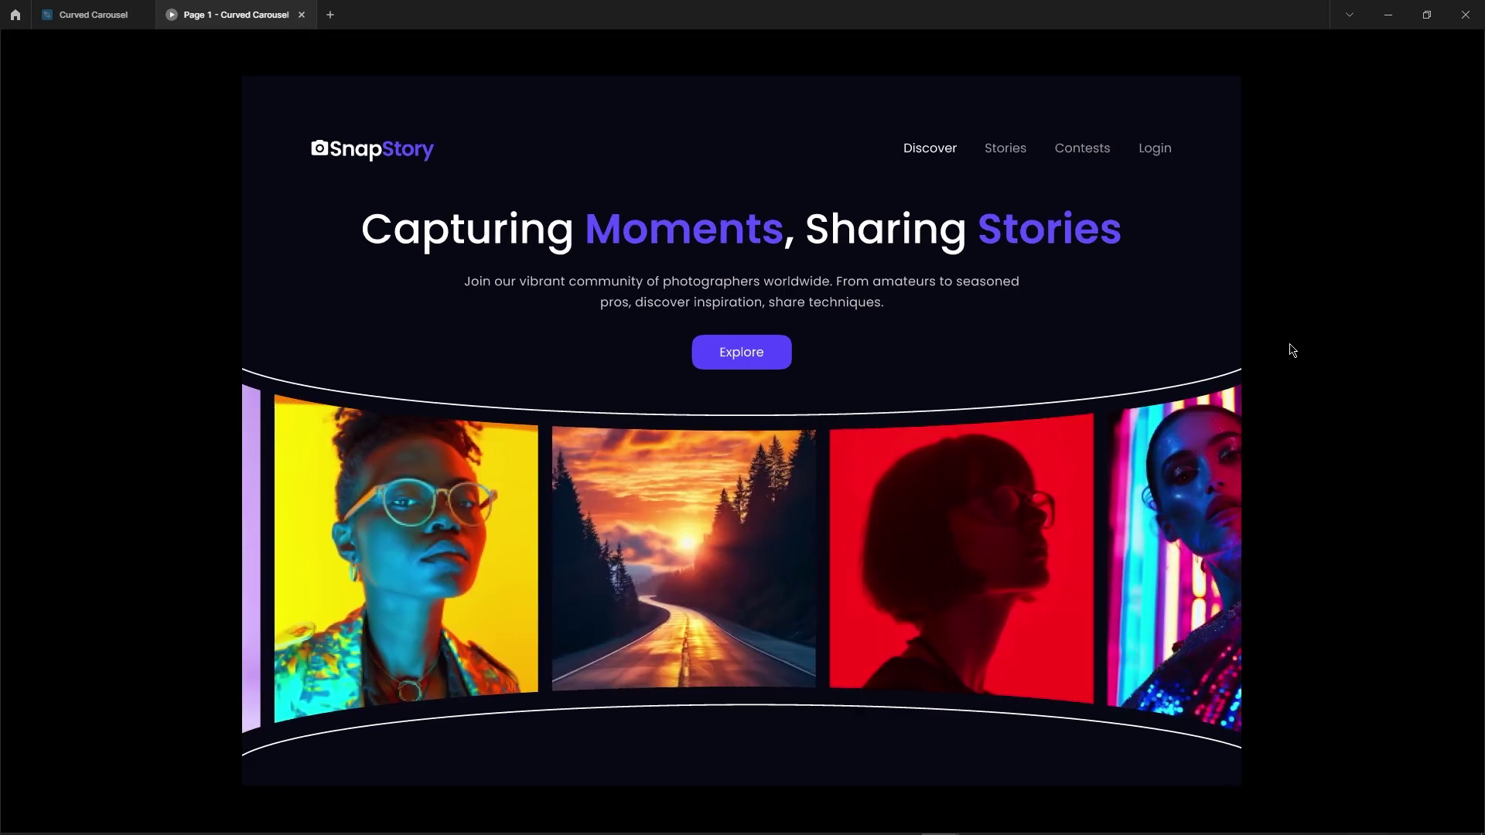